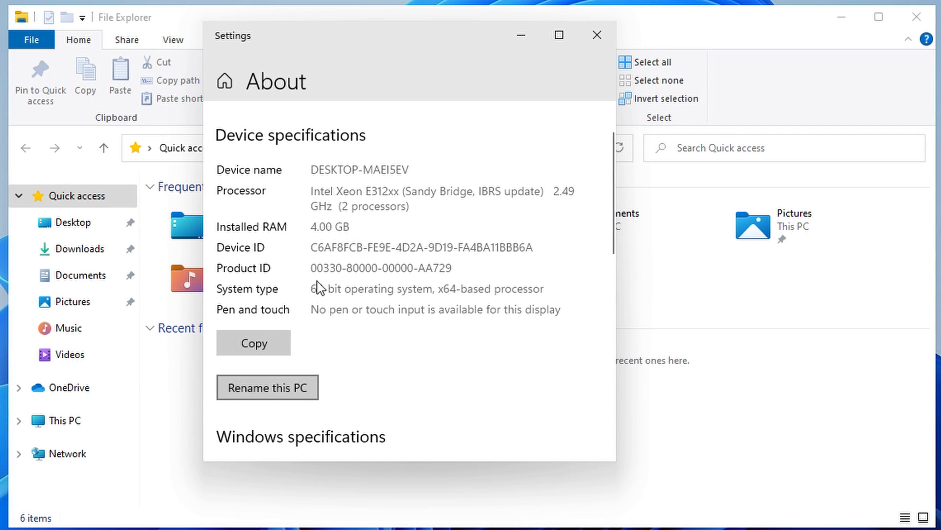
# Step: Close the About settings window and look through the video search results for Windows 11
pyautogui.click(597, 35)
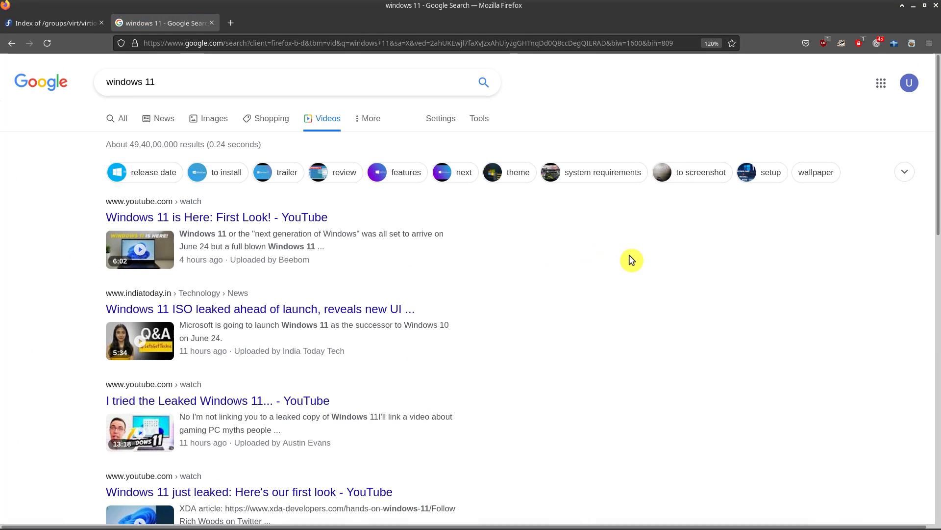
pyautogui.scroll(-7, 594, 252)
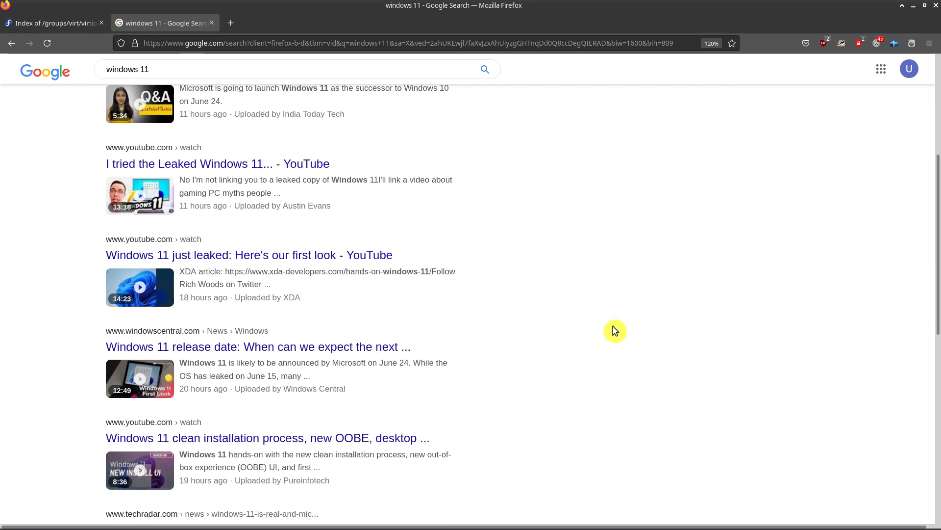
pyautogui.scroll(-3, 608, 322)
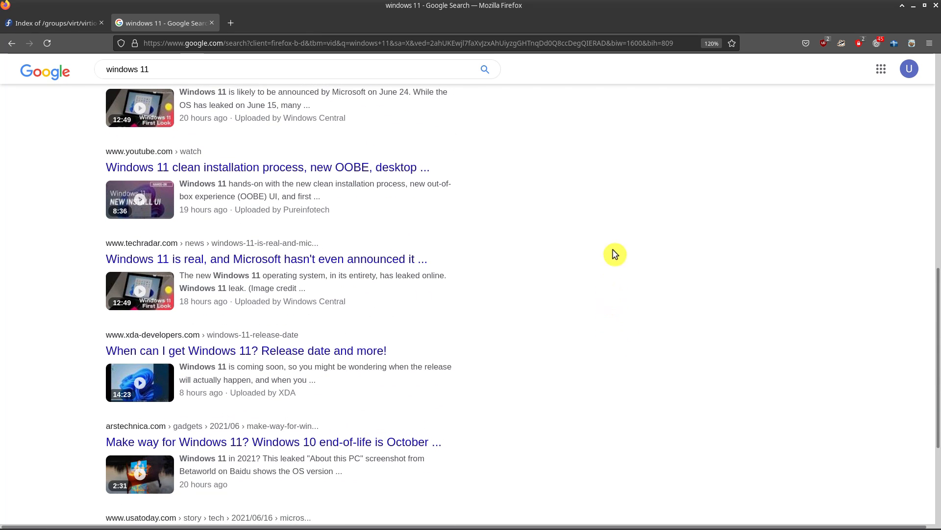
pyautogui.scroll(-3, 611, 285)
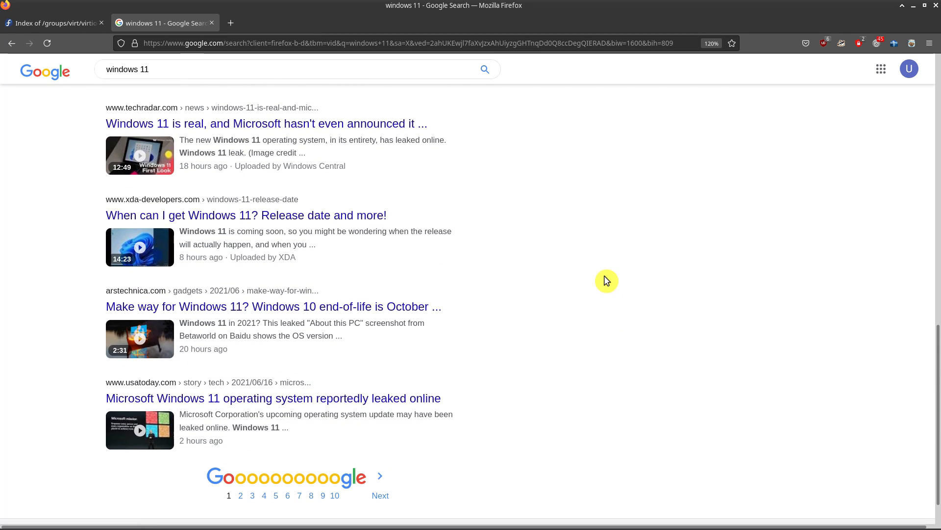
pyautogui.scroll(9, 599, 277)
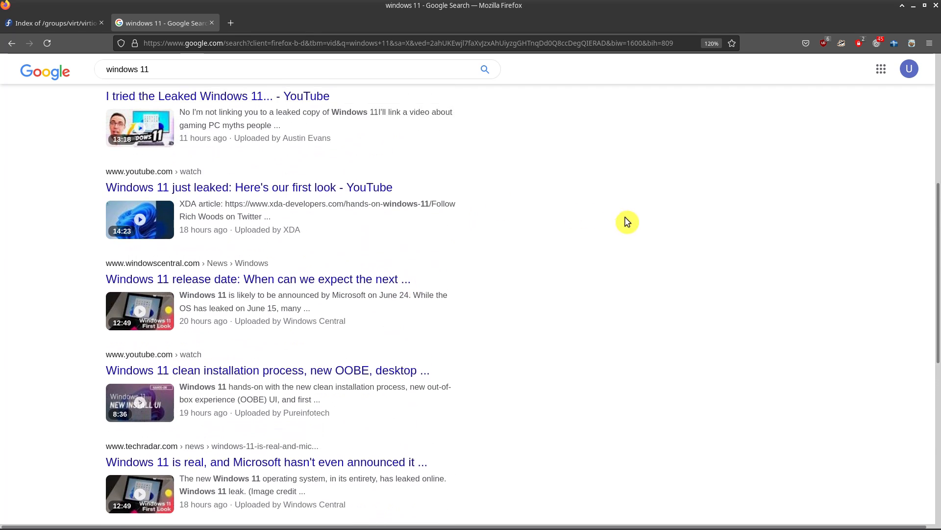
pyautogui.scroll(3, 628, 256)
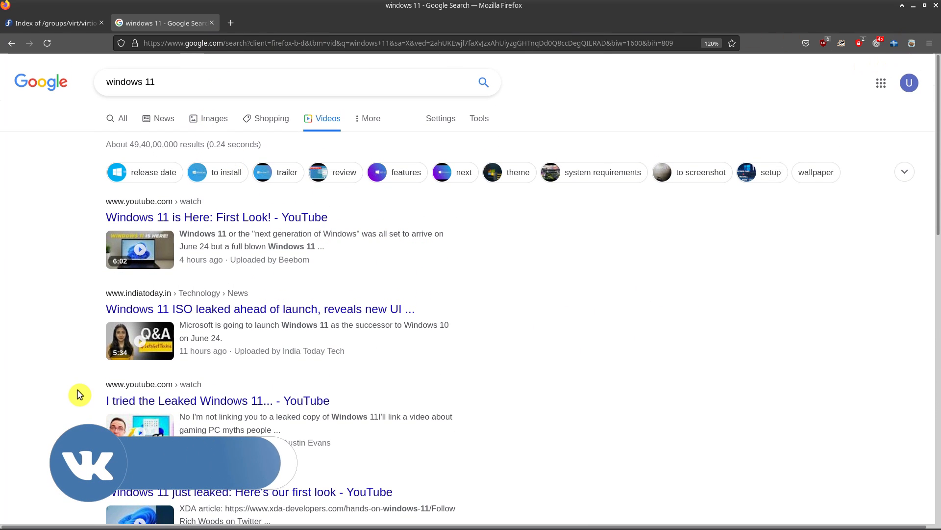
# Step: Check the 21996.1.210529-1541.co_release_CLIENT_CONSUMER_x64FRE_en-us.iso file in the Windows 11 downloads folder, then return to the browser
pyautogui.hotkey('alt', 'Tab')
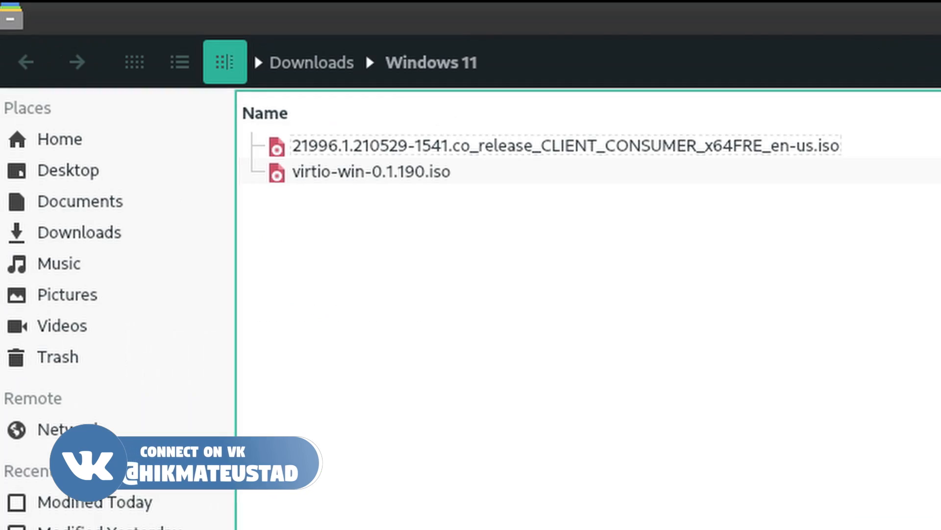
pyautogui.click(496, 147)
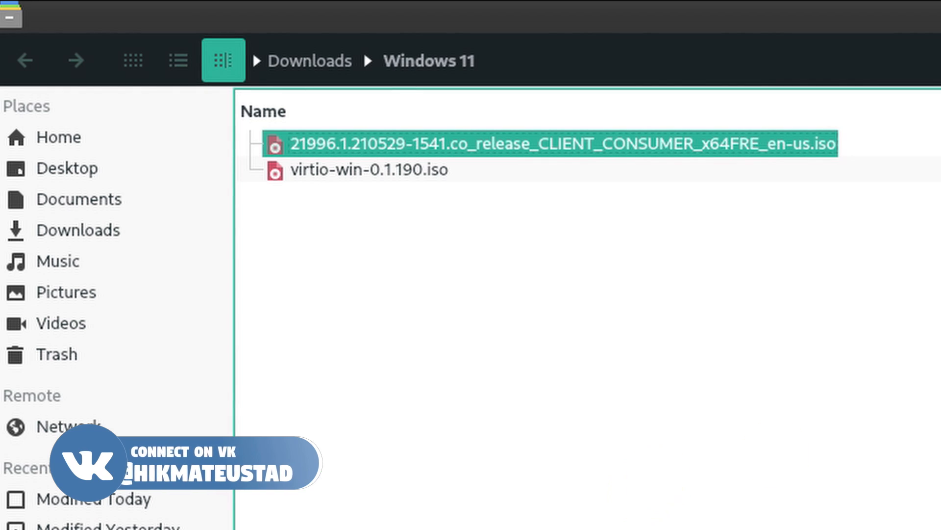
pyautogui.hotkey('alt', 'Tab')
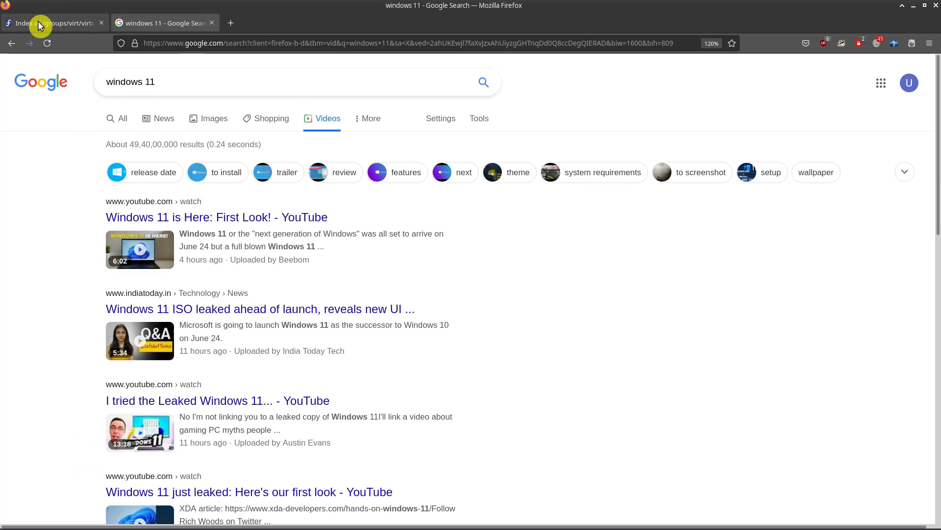
# Step: Browse the Fedora archive-virtio directory to the virtio-win-0.1.190-1 folder and examine the name and size of virtio-win-0.1.190.iso
pyautogui.click(38, 25)
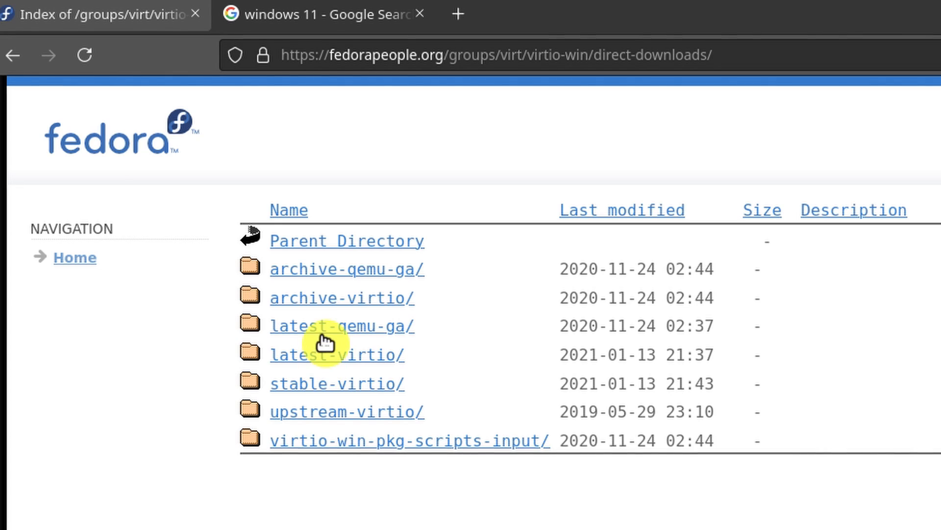
pyautogui.click(346, 301)
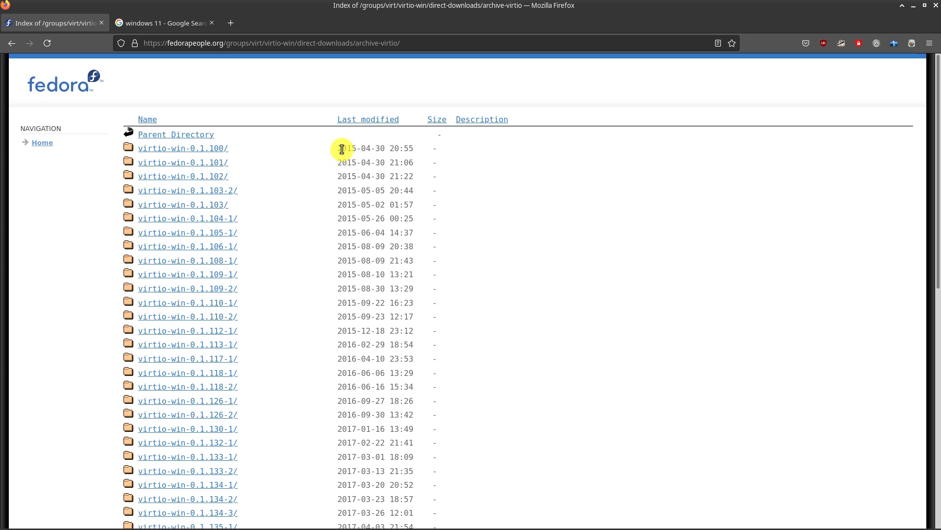
pyautogui.moveTo(342, 149); pyautogui.dragTo(367, 150)
pyautogui.moveTo(937, 141); pyautogui.dragTo(935, 453)
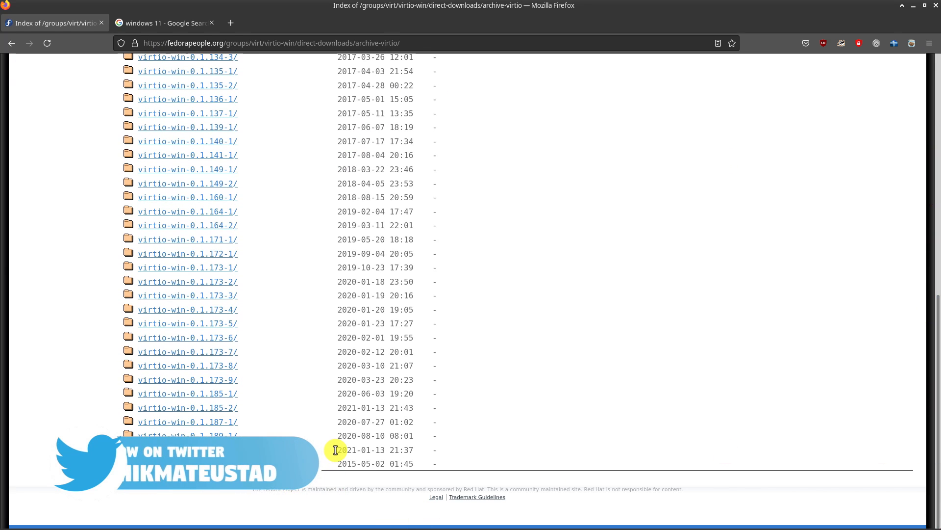
pyautogui.moveTo(336, 449); pyautogui.dragTo(395, 449)
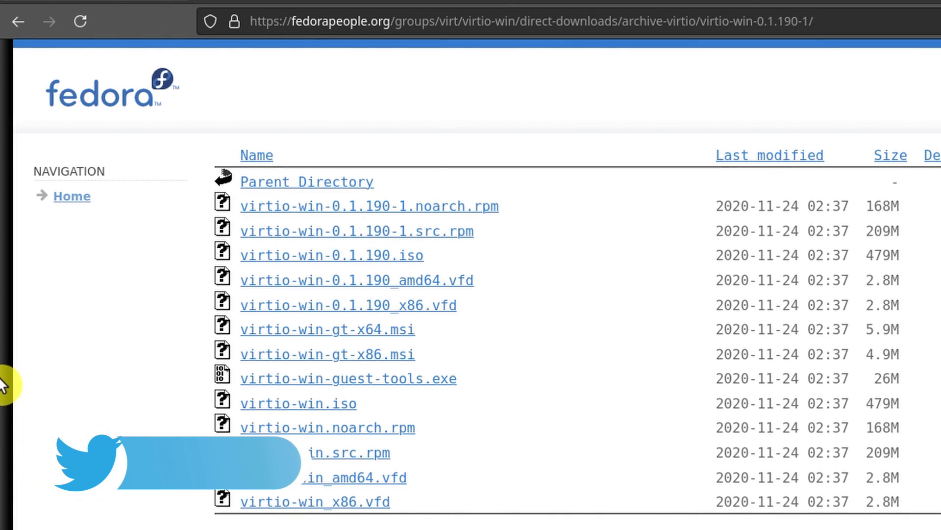
pyautogui.moveTo(447, 260); pyautogui.dragTo(245, 265)
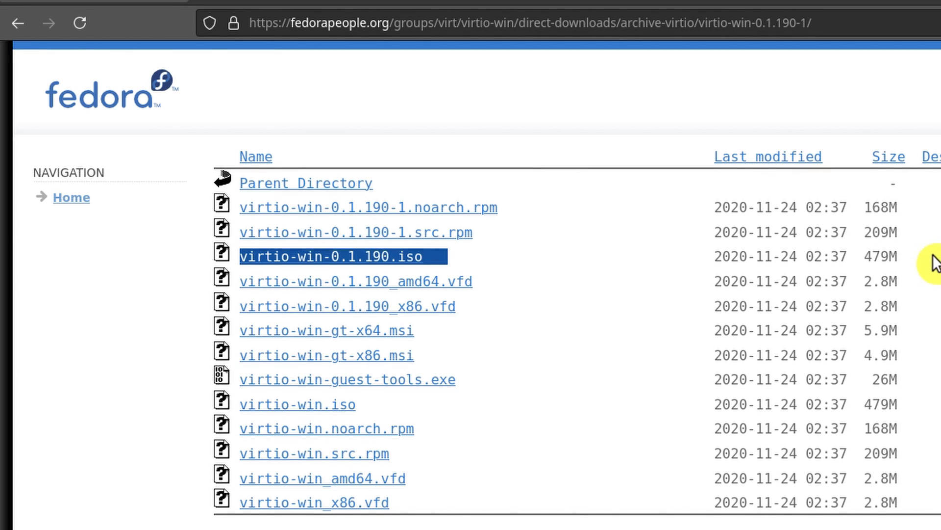
pyautogui.moveTo(914, 257); pyautogui.dragTo(856, 256)
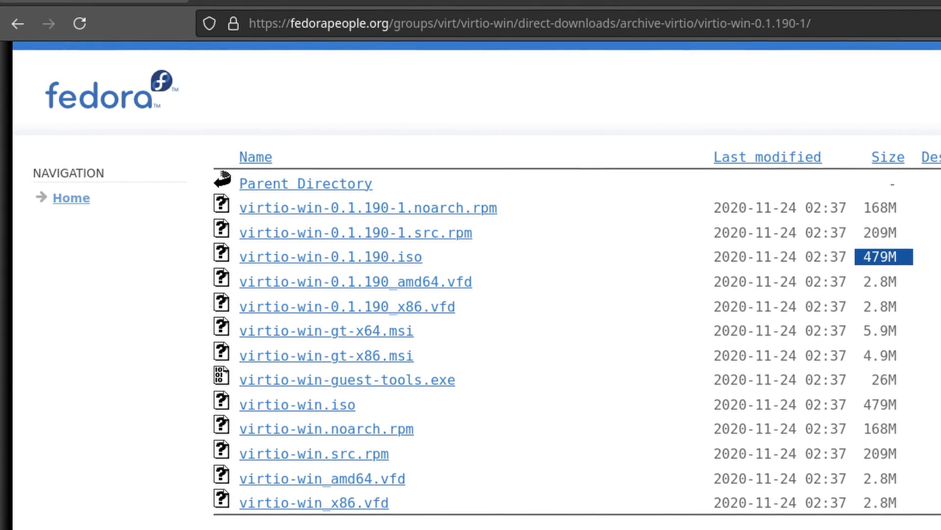
# Step: Check the downloaded virtio-win-0.1.190.iso in the Windows 11 folder of the file manager and minimize that window
pyautogui.hotkey('alt', 'Tab')
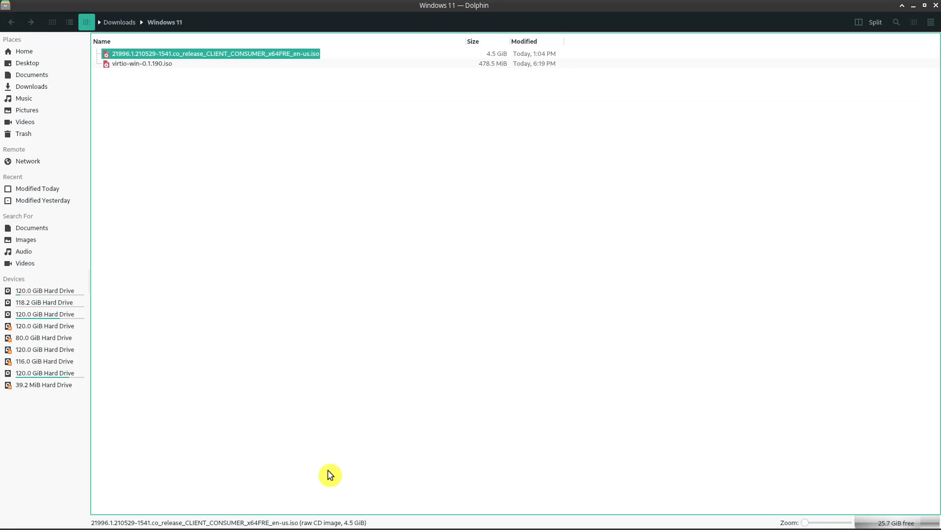
pyautogui.click(129, 111)
pyautogui.click(142, 64)
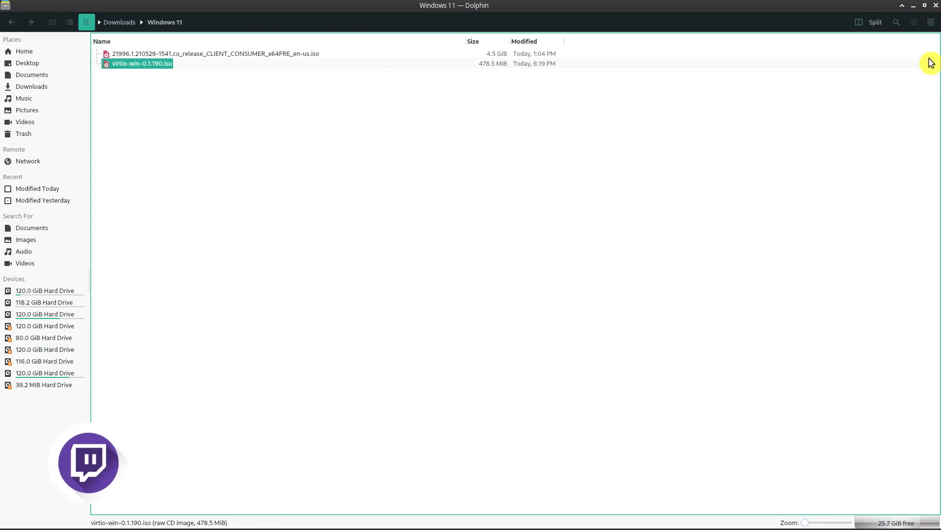
pyautogui.click(914, 7)
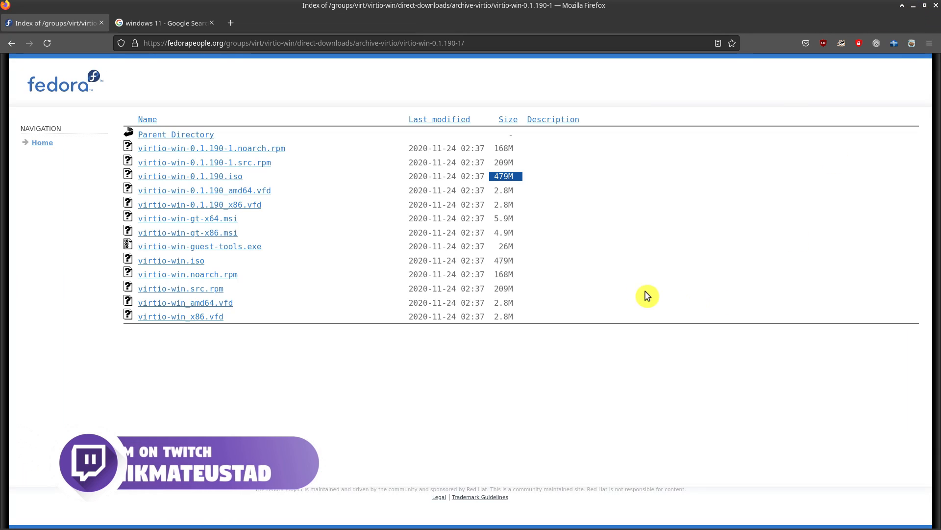
# Step: Minimize the browser and launch Virtual Machine Manager
pyautogui.click(913, 6)
pyautogui.press('super')
pyautogui.write('v')
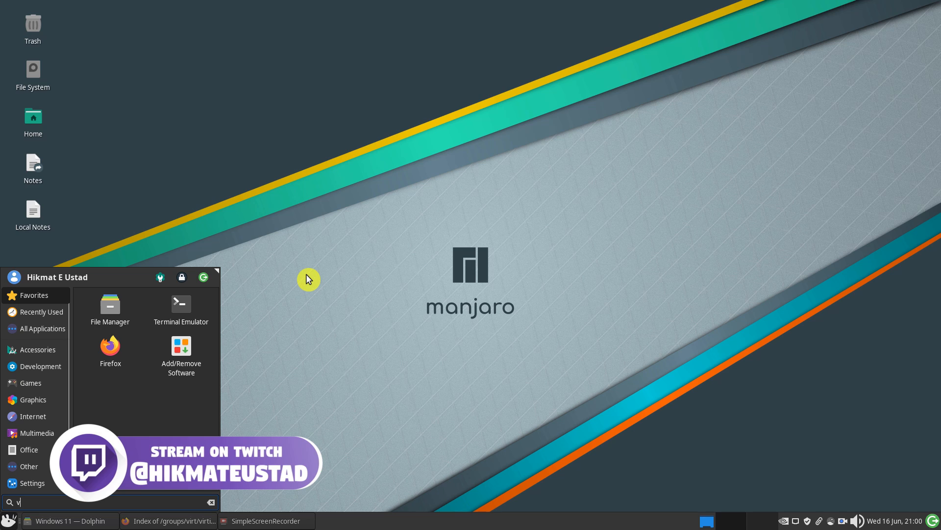
pyautogui.write('irt')
pyautogui.press('Return')
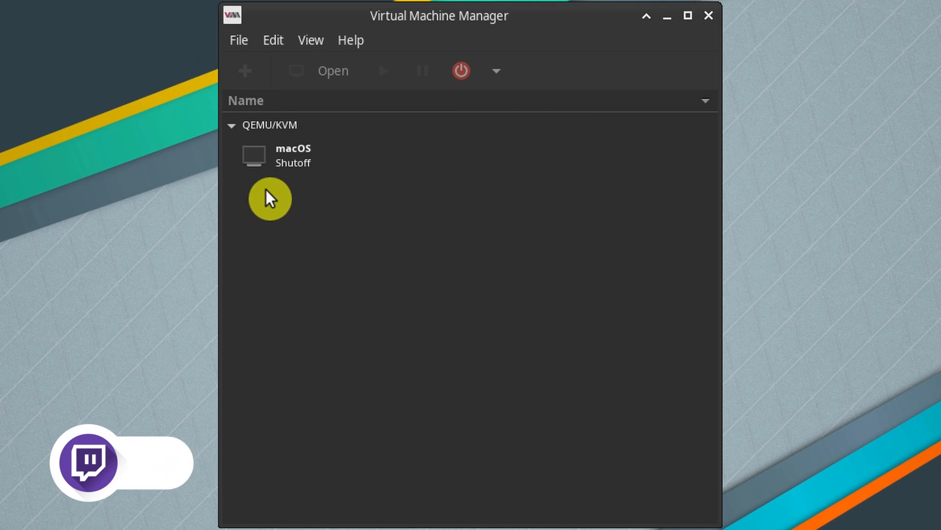
# Step: Start creating a new virtual machine that installs from local media (ISO image or CDROM)
pyautogui.click(293, 167)
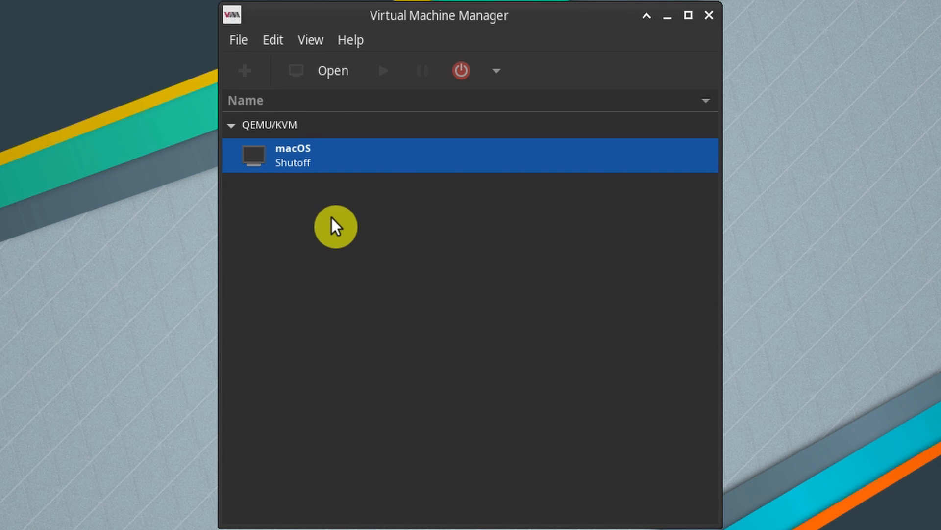
pyautogui.click(239, 40)
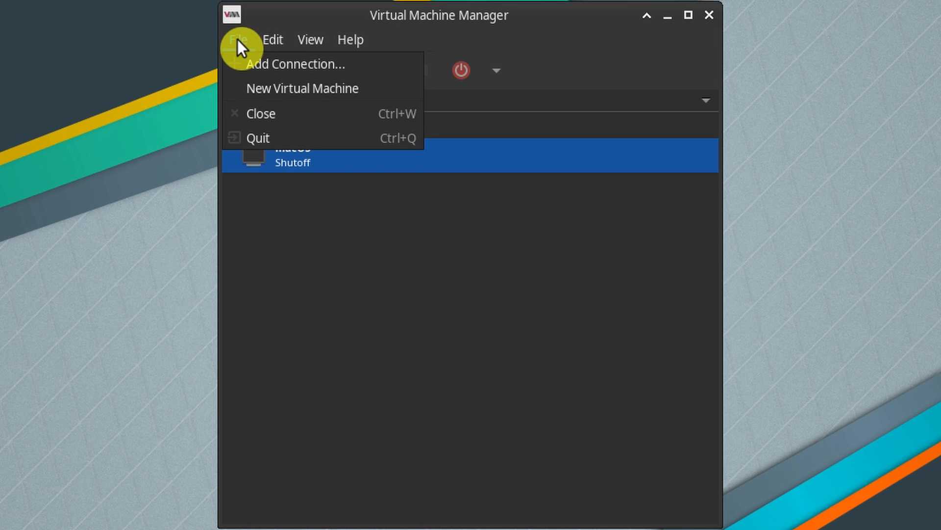
pyautogui.click(278, 89)
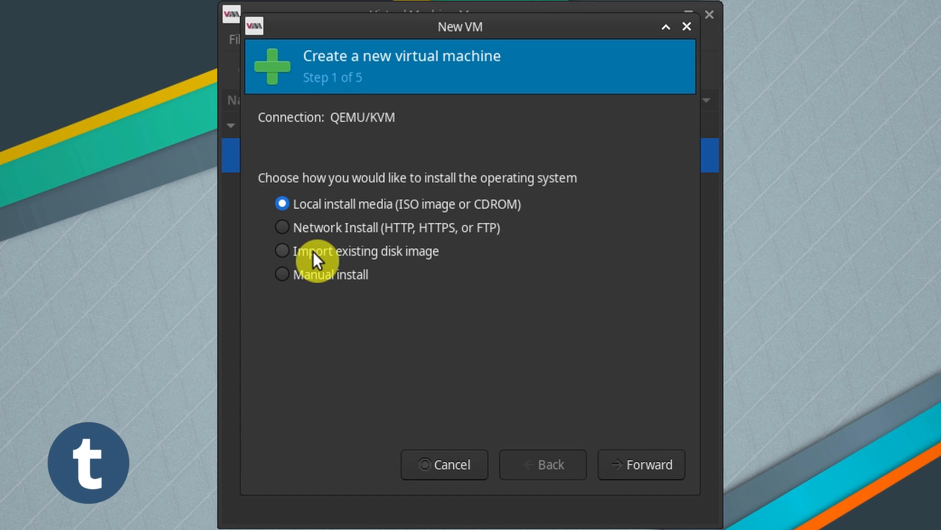
pyautogui.click(637, 467)
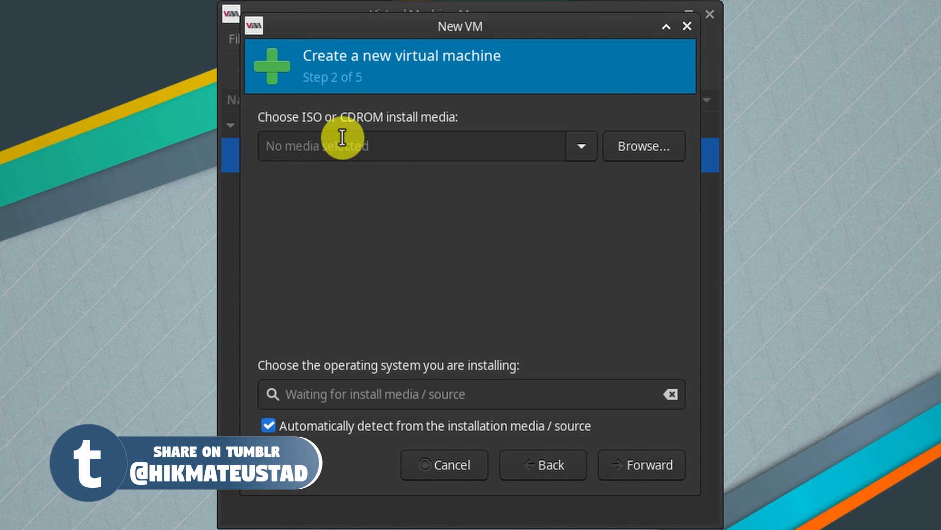
# Step: Use 21996.1.210529-1541.co_release_CLIENT_CONSUMER_x64FRE_en-us.iso as install media with automatic OS detection, and accept 4096 MiB of memory and 2 CPUs
pyautogui.click(644, 150)
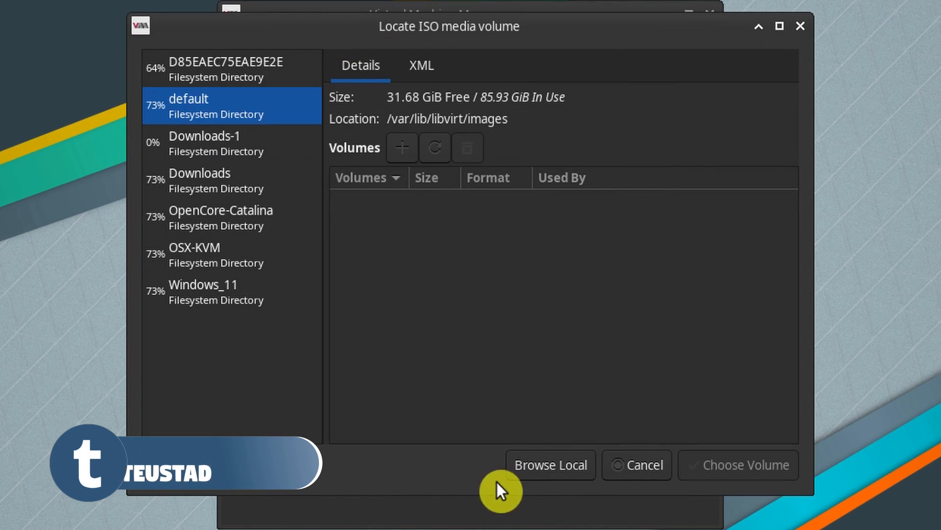
pyautogui.click(523, 399)
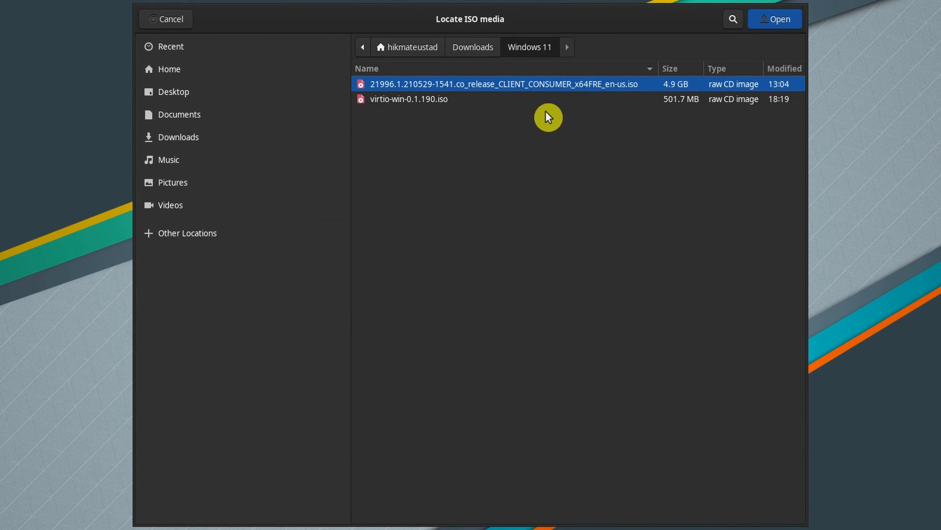
pyautogui.click(778, 19)
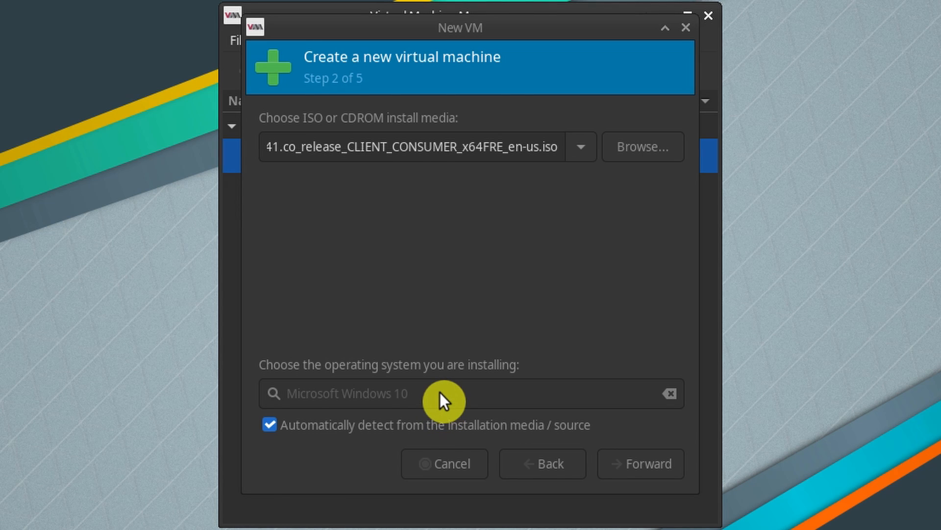
pyautogui.click(630, 471)
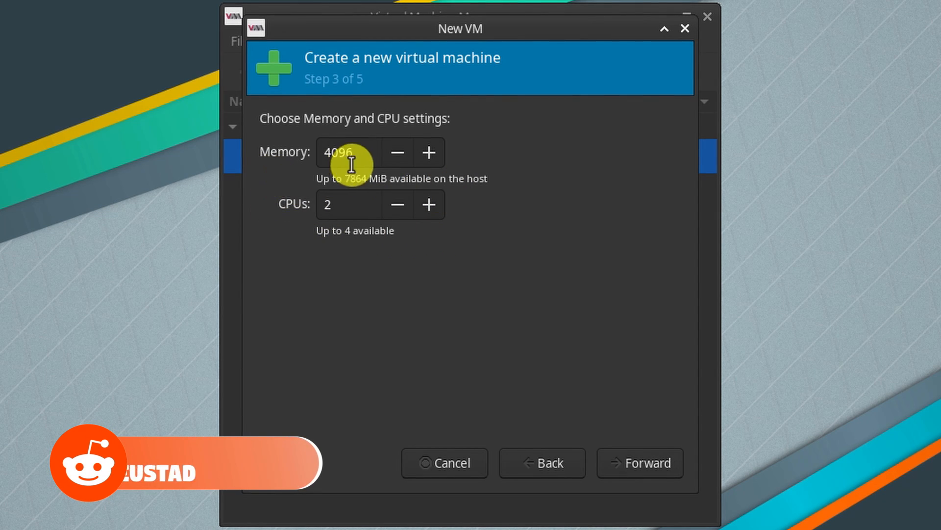
pyautogui.click(639, 463)
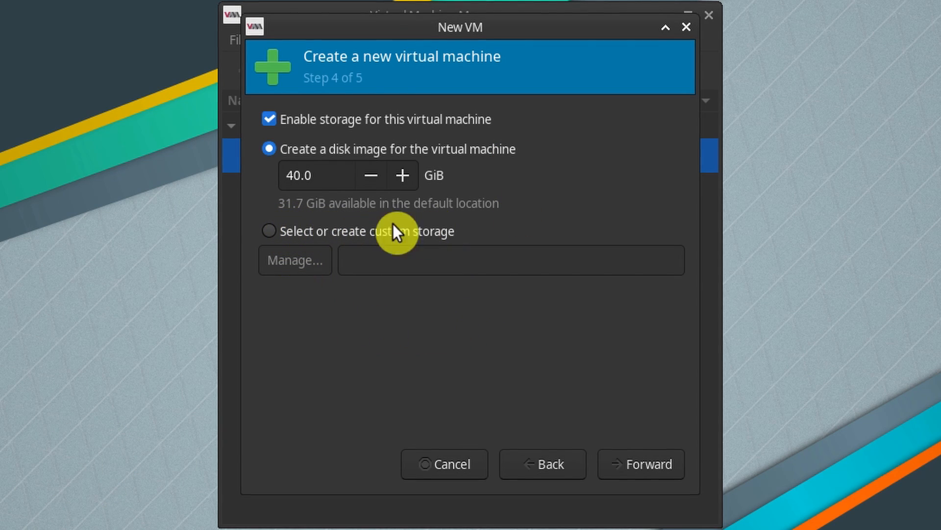
# Step: Set the virtual machine's new disk image size to 25.0 GiB and continue to the final setup page
pyautogui.click(311, 175)
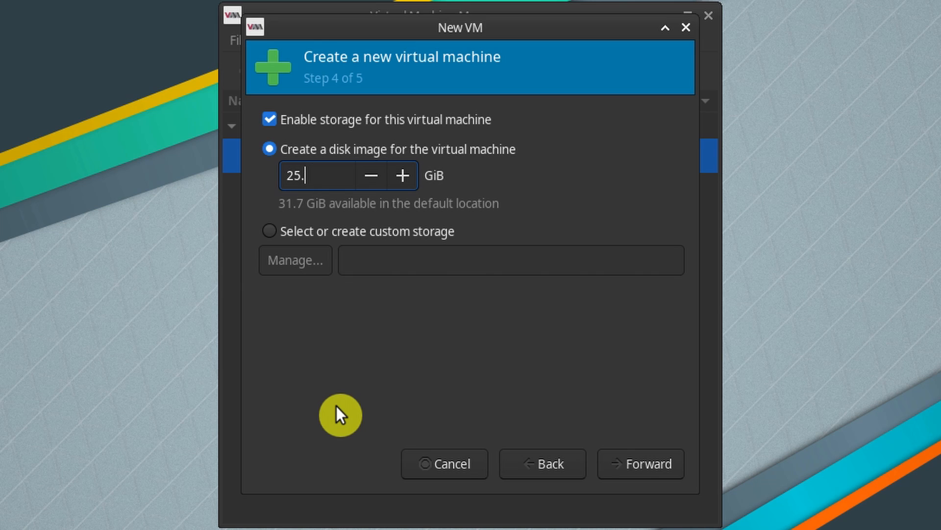
pyautogui.write('100.0')
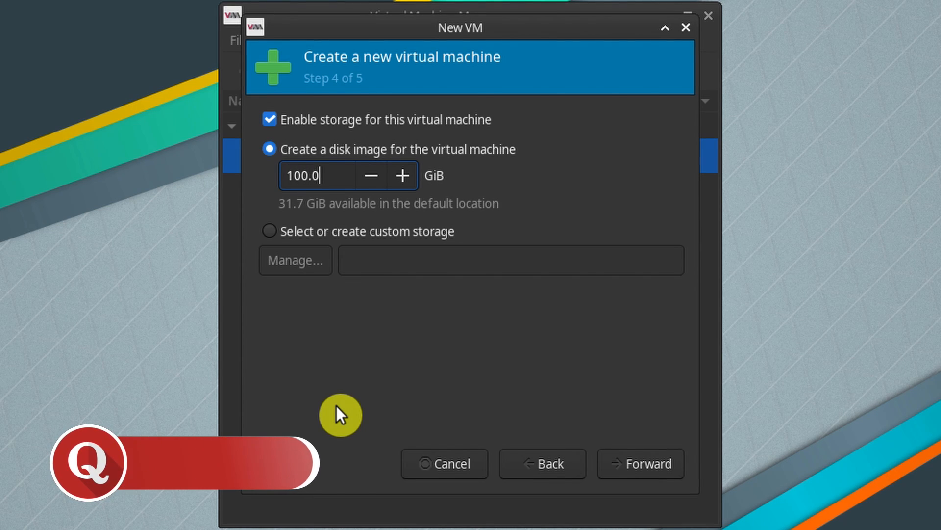
pyautogui.press('BackSpace')
pyautogui.press('BackSpace')
pyautogui.press('BackSpace')
pyautogui.press('BackSpace')
pyautogui.press('BackSpace')
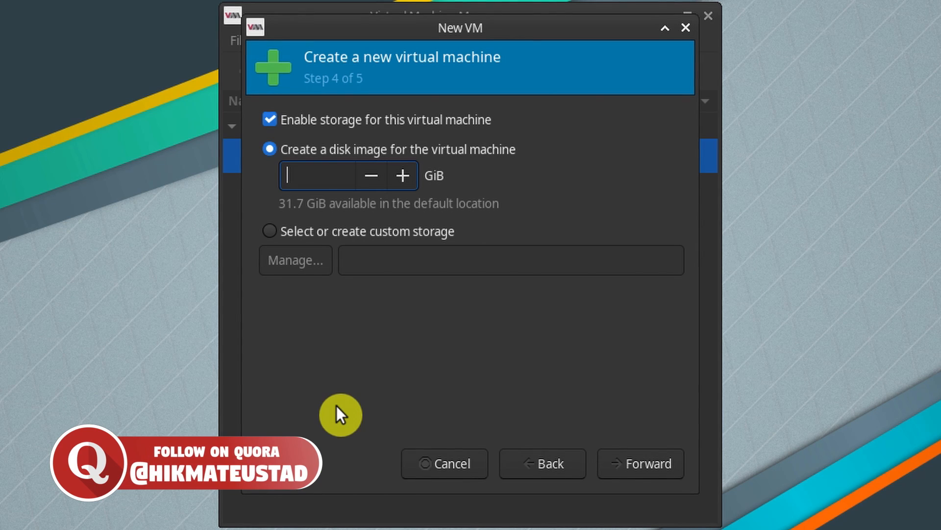
pyautogui.write('25.0')
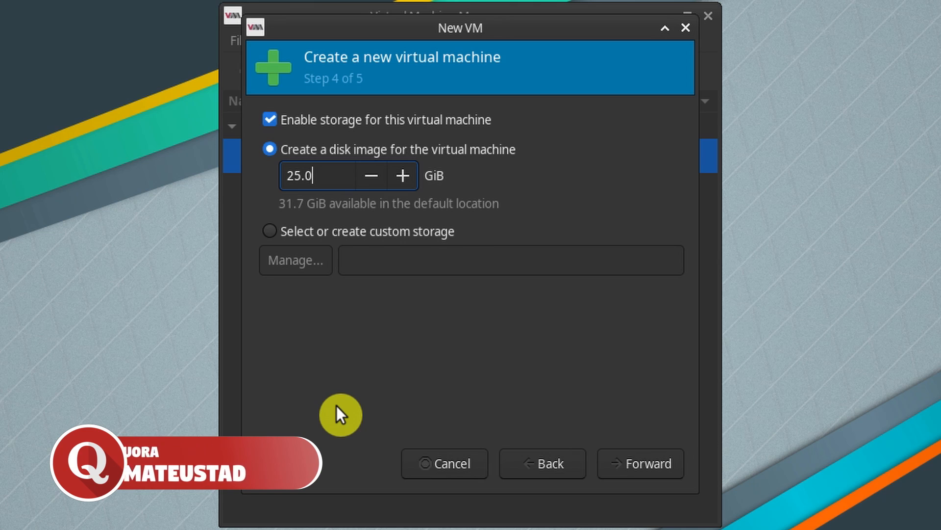
pyautogui.click(641, 469)
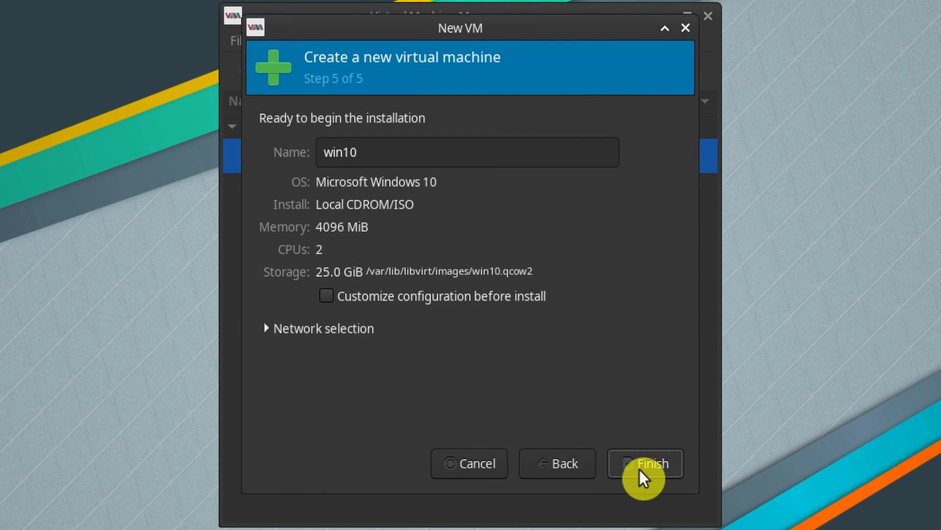
# Step: Name the new virtual machine Windows11-QEMU
pyautogui.moveTo(385, 151); pyautogui.dragTo(249, 150)
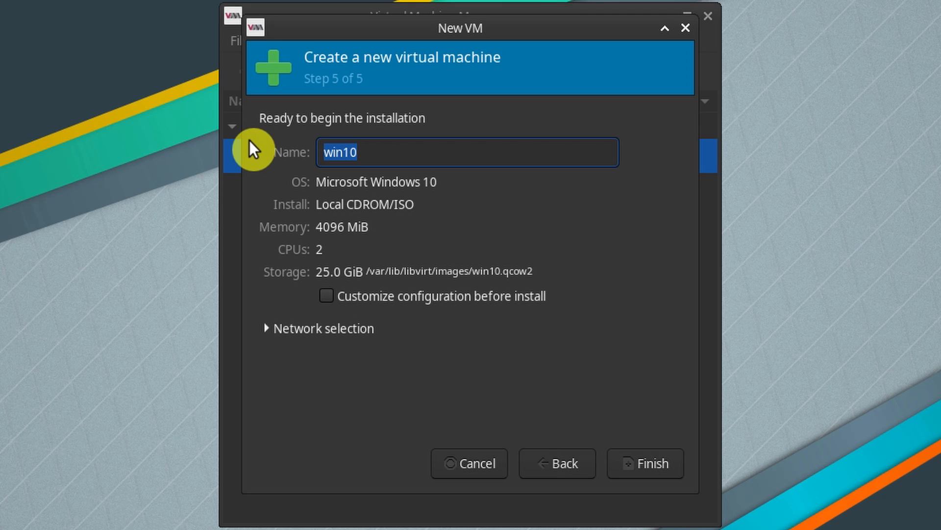
pyautogui.write('Windows')
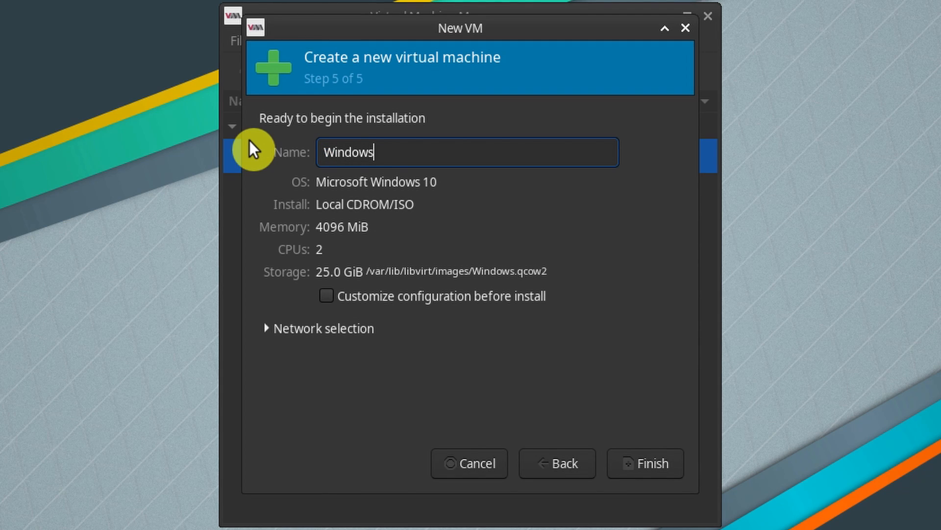
pyautogui.write('11-')
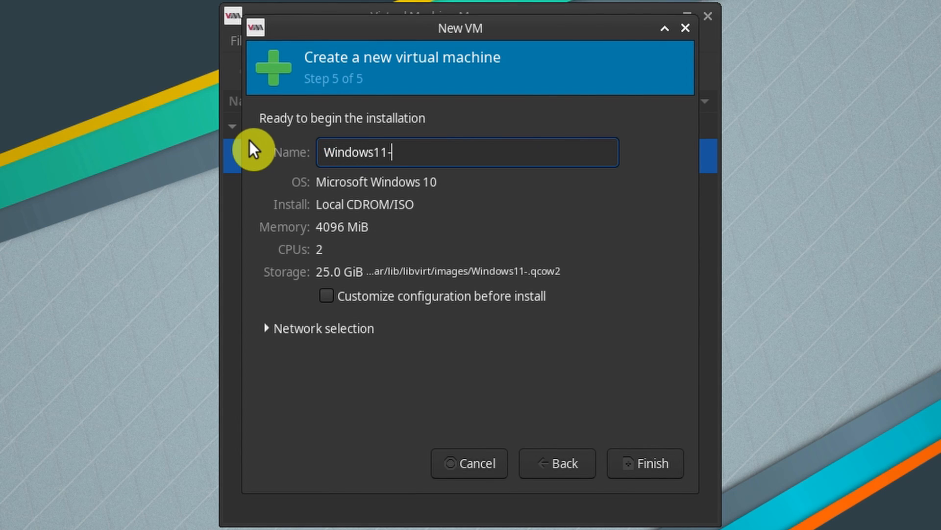
pyautogui.write('QEMIU')
pyautogui.press('BackSpace')
pyautogui.press('BackSpace')
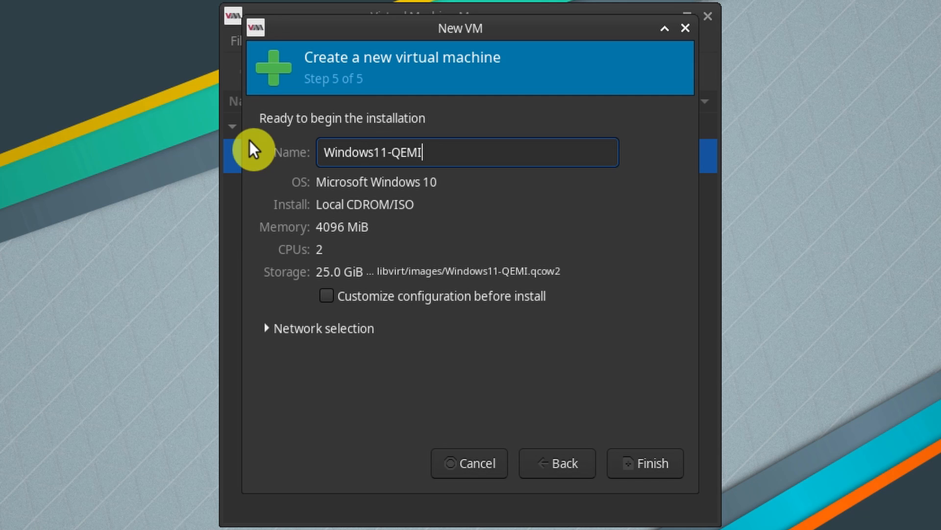
pyautogui.write('U')
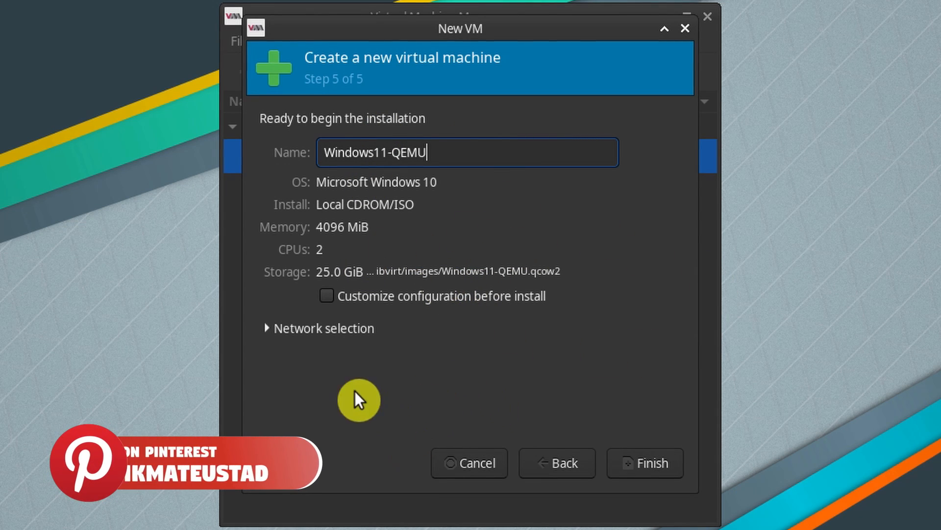
# Step: Enable customizing the configuration before install, keep the default NAT virtual network, and finish the setup wizard
pyautogui.click(327, 296)
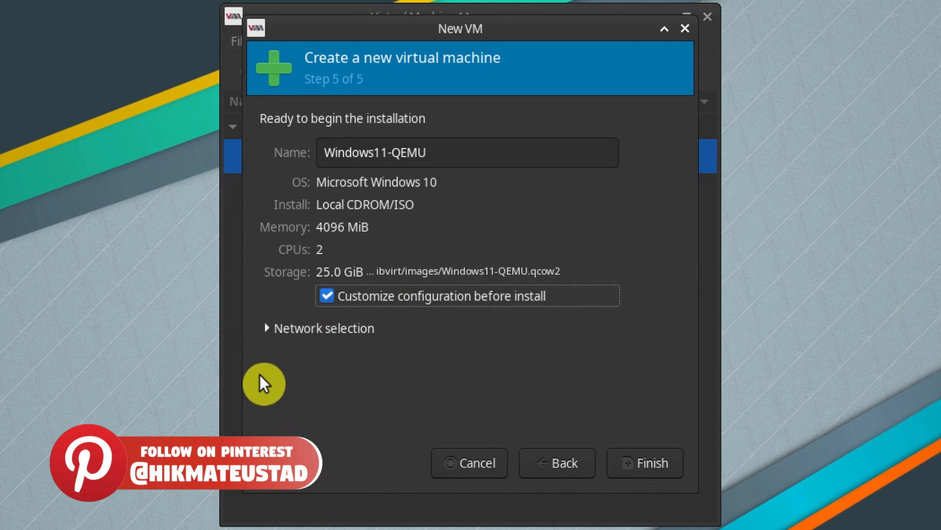
pyautogui.click(266, 330)
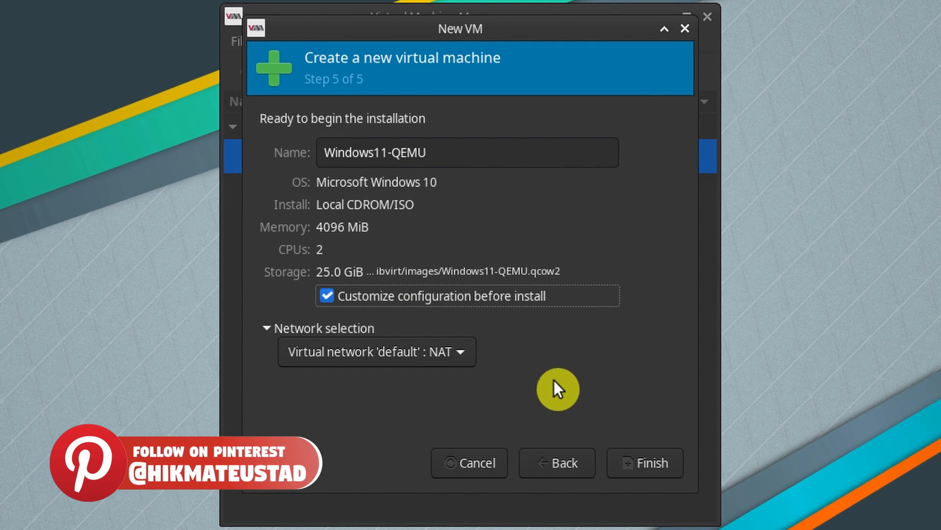
pyautogui.click(639, 467)
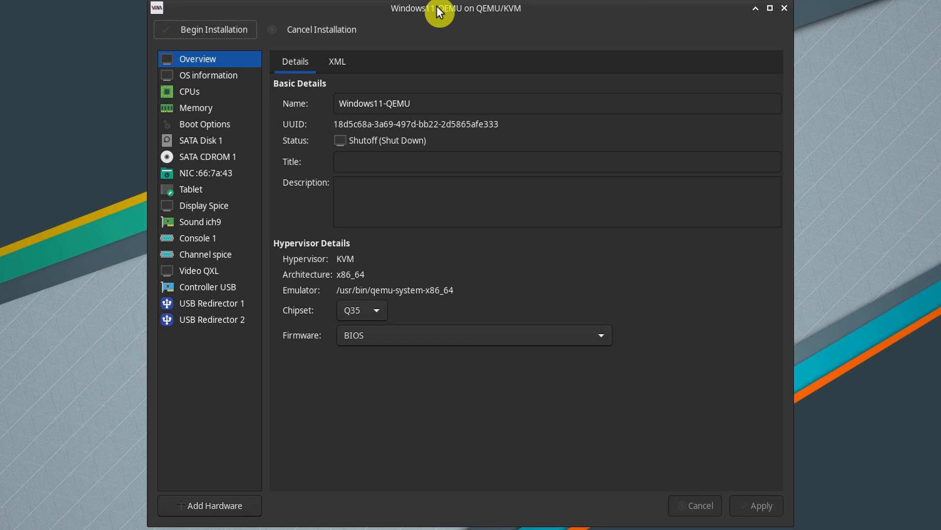
# Step: Check in the manager's general preferences that XML editing and libguestfs VM introspection are enabled, and return to the Windows11-QEMU configuration
pyautogui.moveTo(436, 6); pyautogui.dragTo(481, 270)
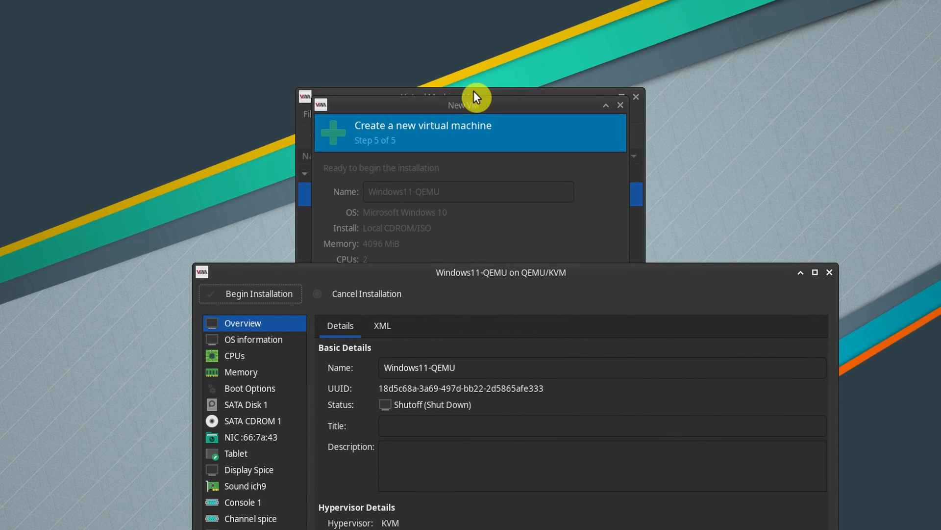
pyautogui.moveTo(474, 96); pyautogui.dragTo(473, 279)
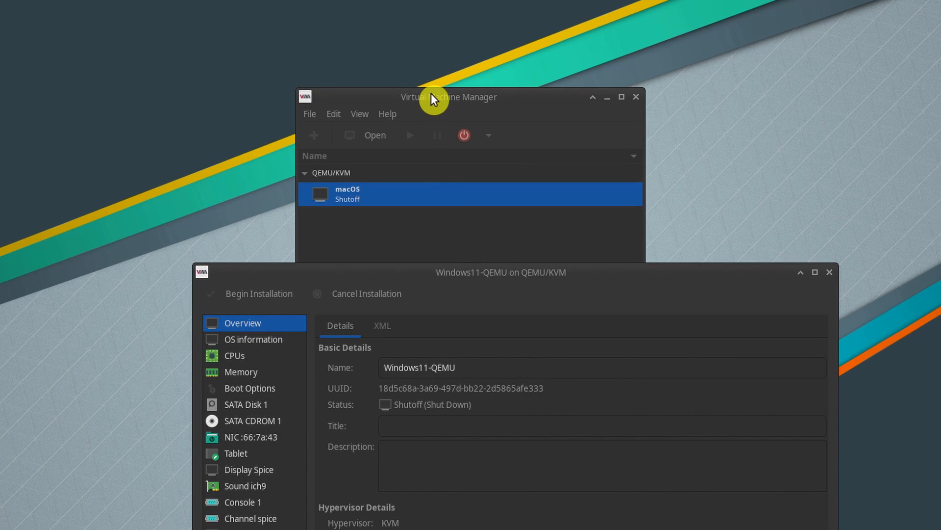
pyautogui.moveTo(431, 93); pyautogui.dragTo(448, 1)
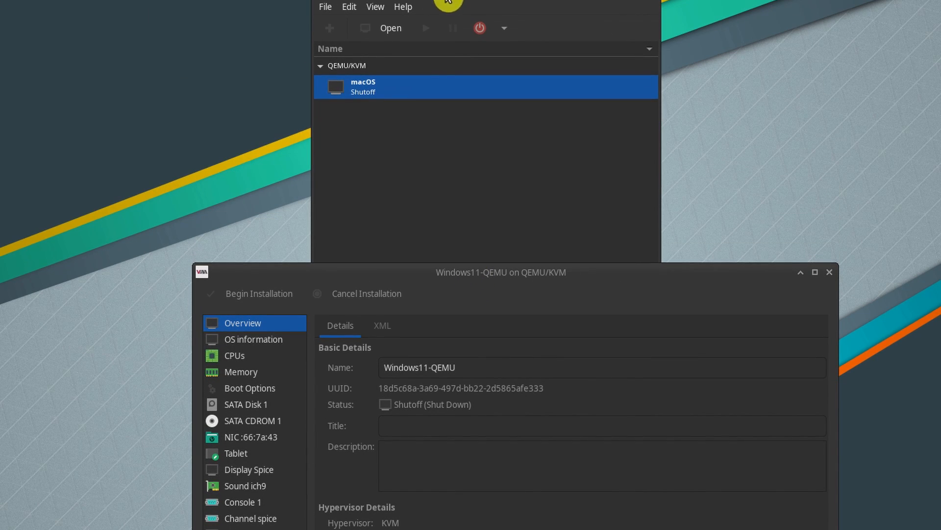
pyautogui.click(348, 6)
pyautogui.click(381, 79)
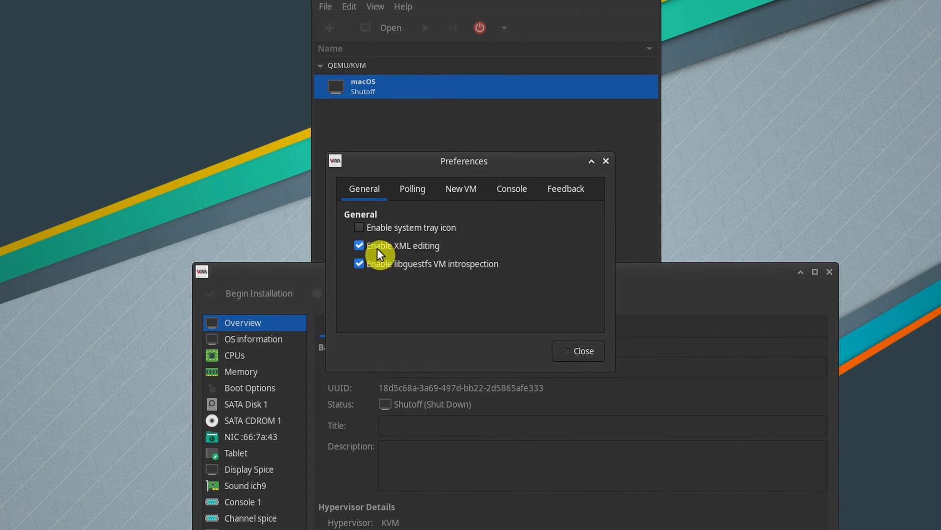
pyautogui.click(359, 263)
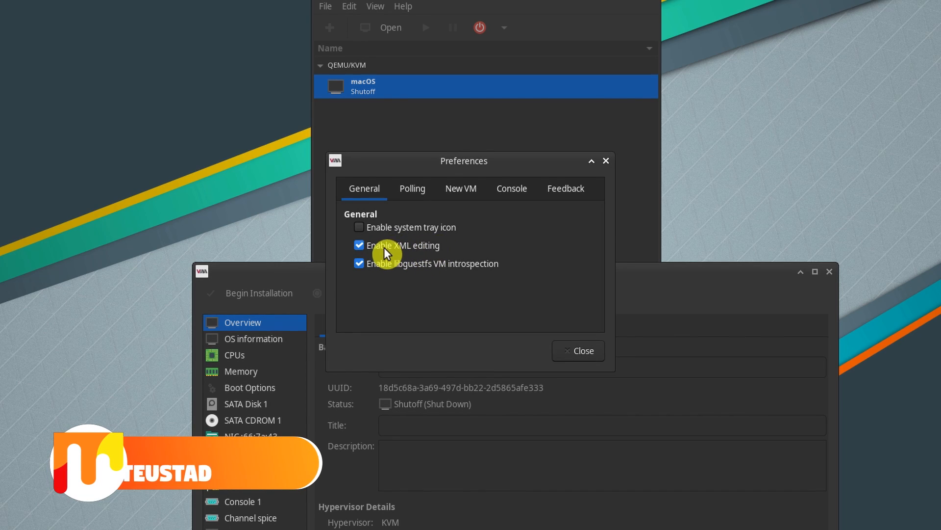
pyautogui.click(578, 354)
pyautogui.moveTo(460, 2); pyautogui.dragTo(539, 174)
pyautogui.moveTo(561, 274); pyautogui.dragTo(558, 4)
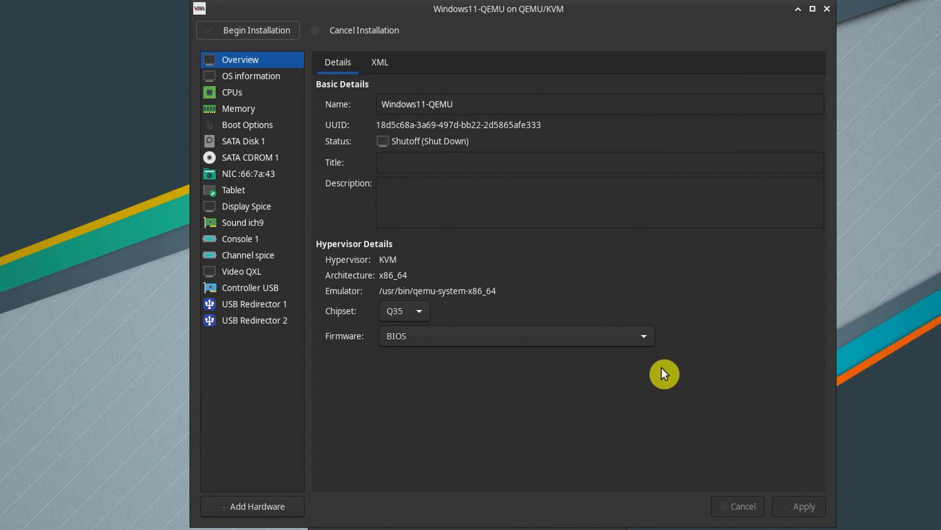
# Step: Set the firmware to UEFI x86_64: /usr/share/edk2-ovmf/x64/OVMF_CODE.fd and apply the change
pyautogui.click(644, 336)
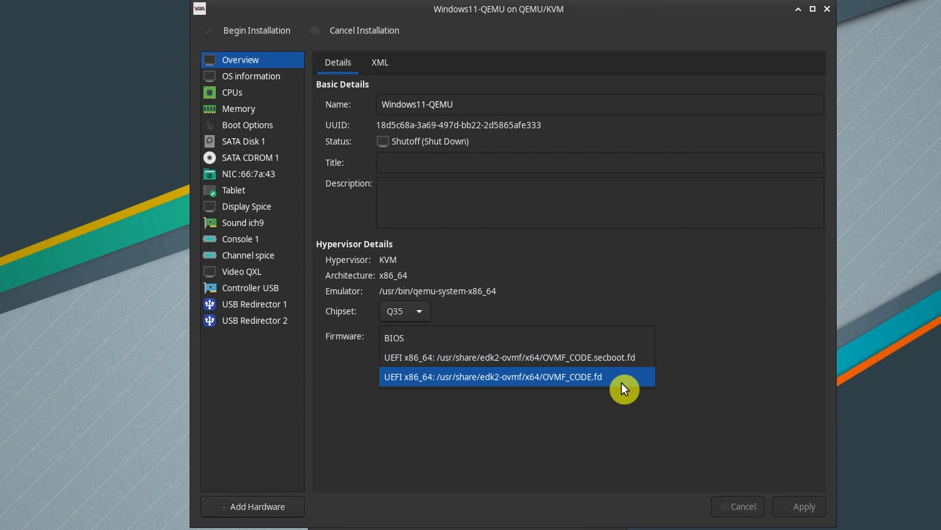
pyautogui.click(457, 377)
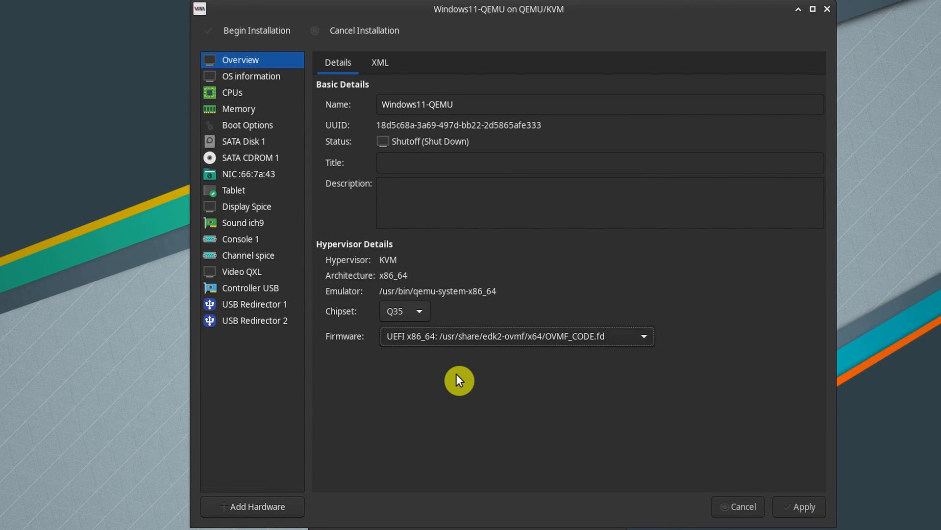
pyautogui.click(804, 510)
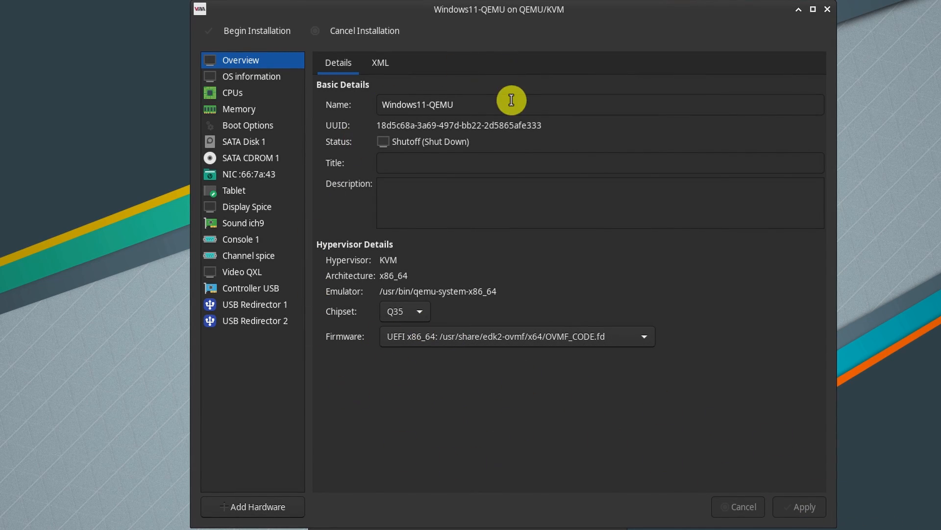
# Step: Review the virtual machine's operating system information and its CPU settings, including the topology options
pyautogui.click(246, 77)
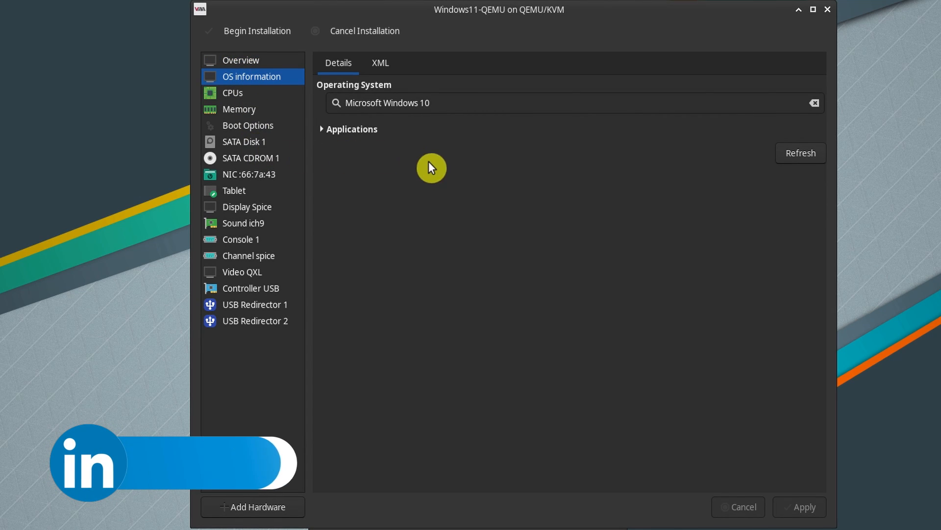
pyautogui.click(236, 94)
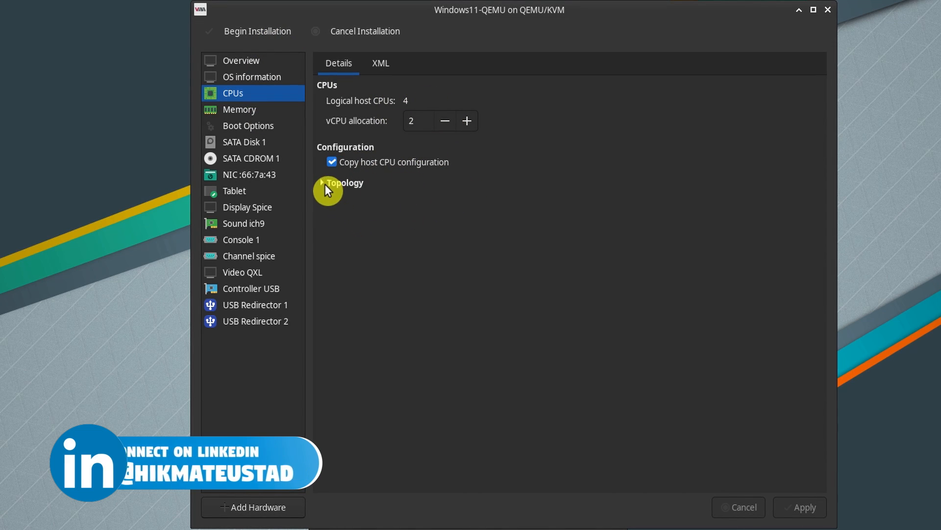
pyautogui.click(322, 183)
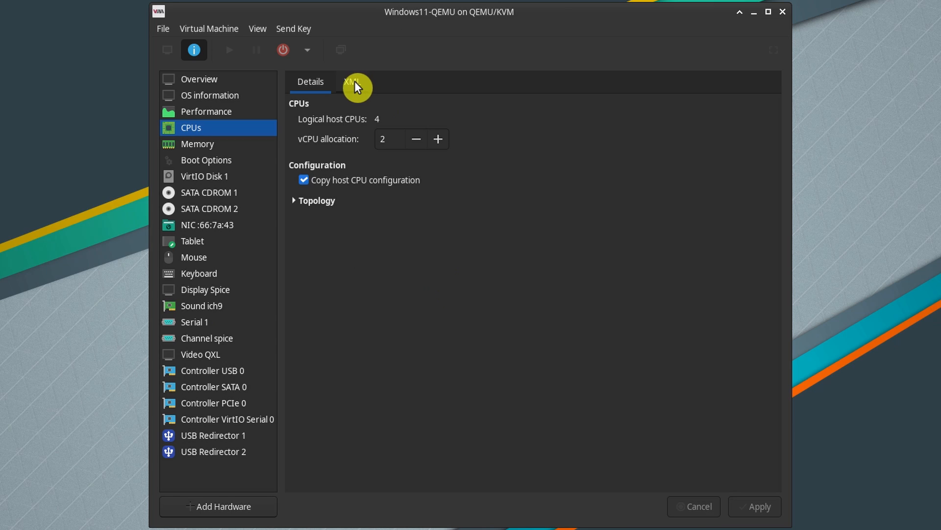
# Step: In the machine's XML clock section, delete the rtc and pit timers, set the hpet timer's present value to yes, and apply
pyautogui.click(354, 81)
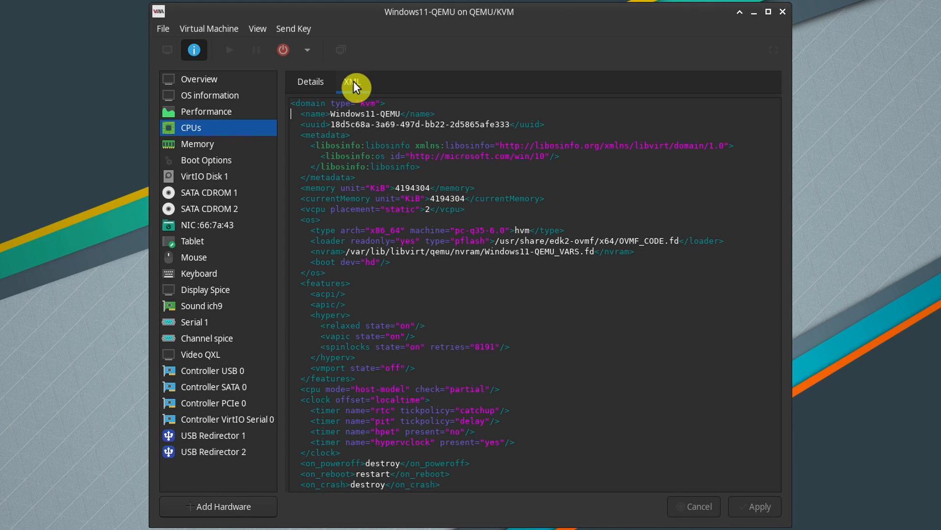
pyautogui.scroll(-6, 552, 376)
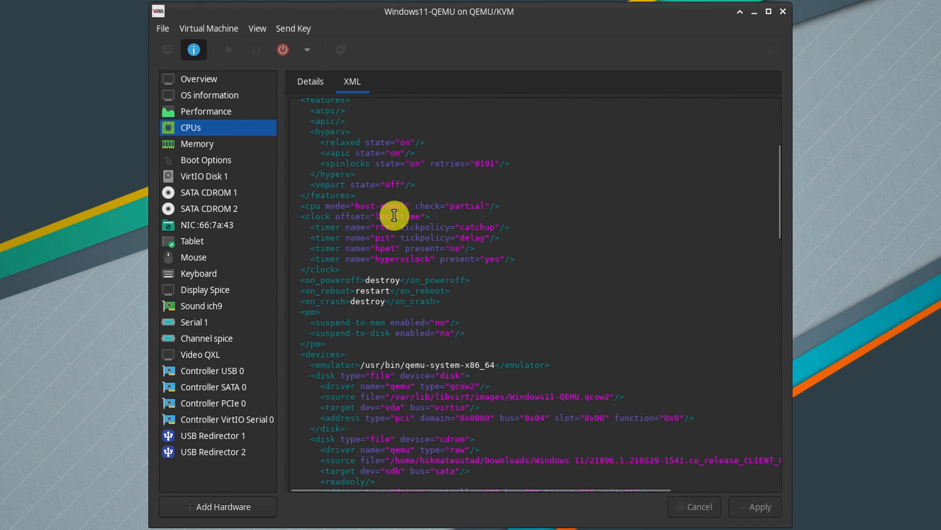
pyautogui.moveTo(306, 226); pyautogui.dragTo(542, 239)
pyautogui.press('Delete')
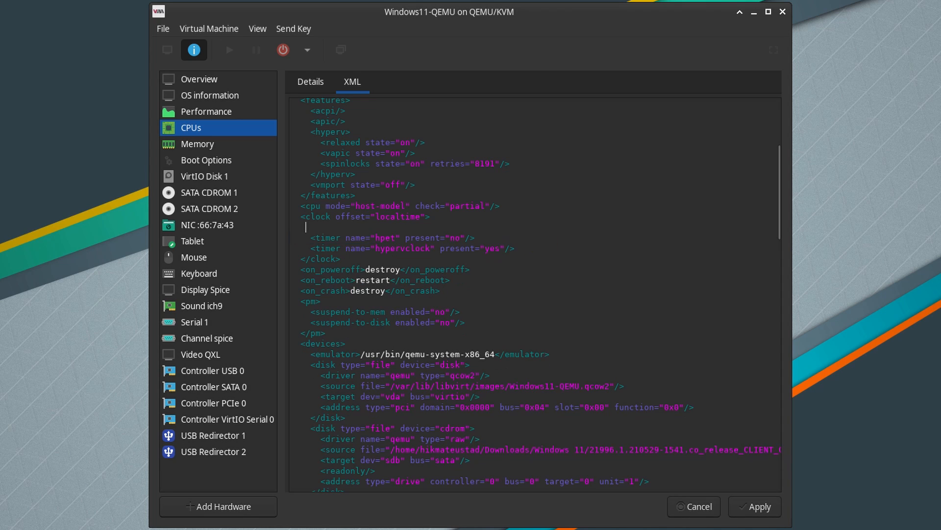
pyautogui.press('Delete')
pyautogui.press('Delete')
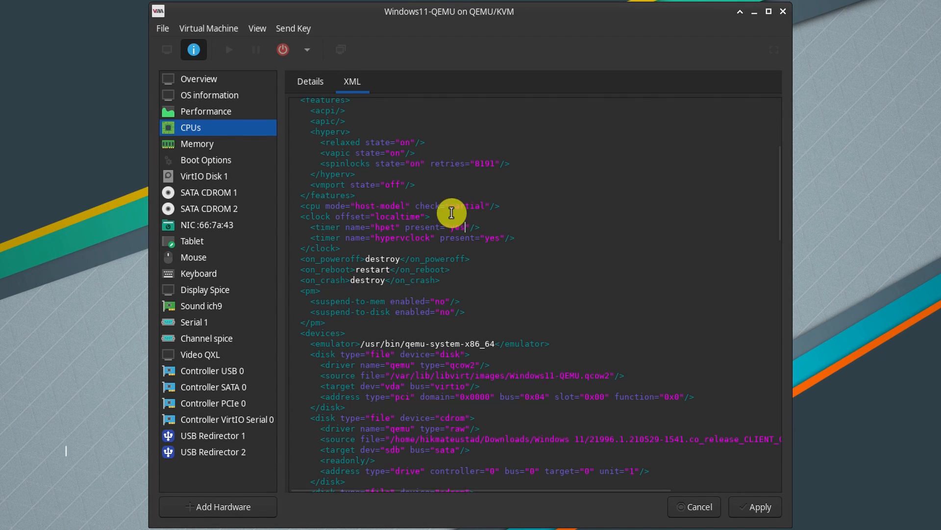
pyautogui.click(758, 505)
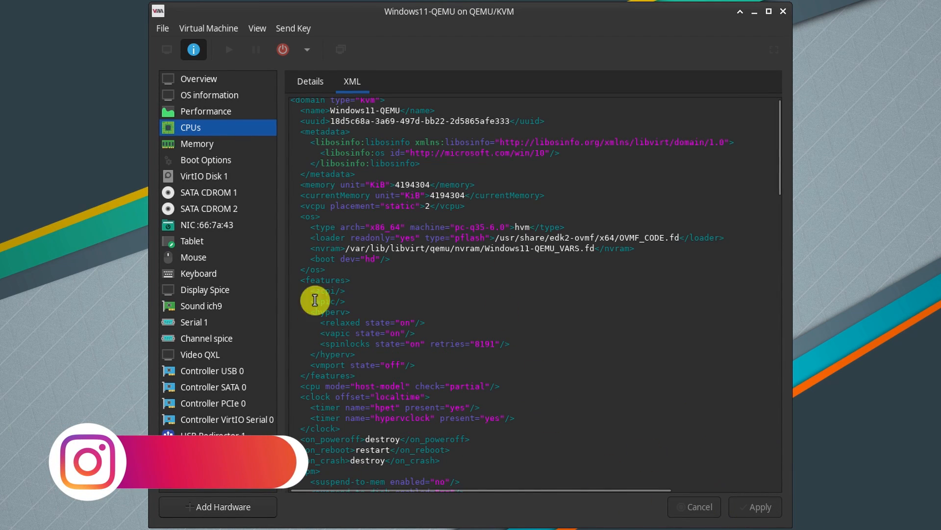
pyautogui.click(311, 82)
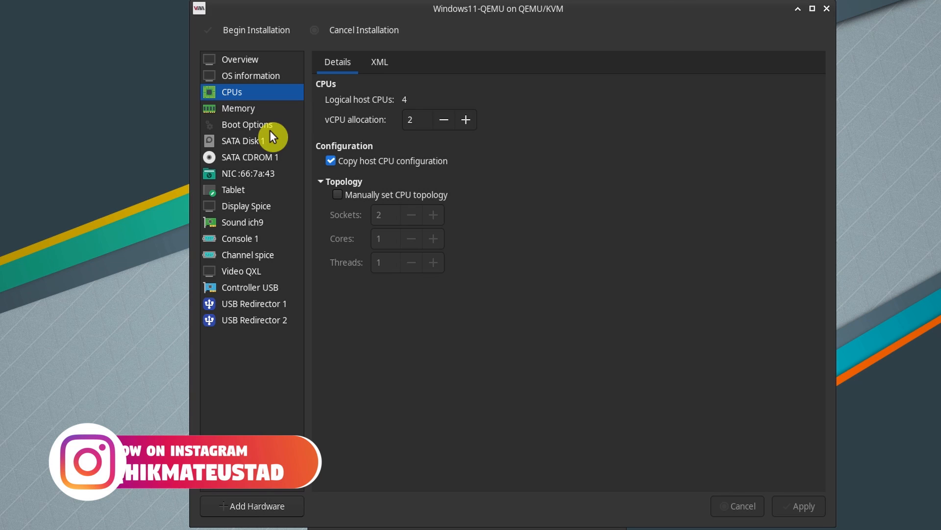
# Step: Review the memory allocation, then change SATA Disk 1's disk bus to VirtIO and apply it
pyautogui.click(232, 110)
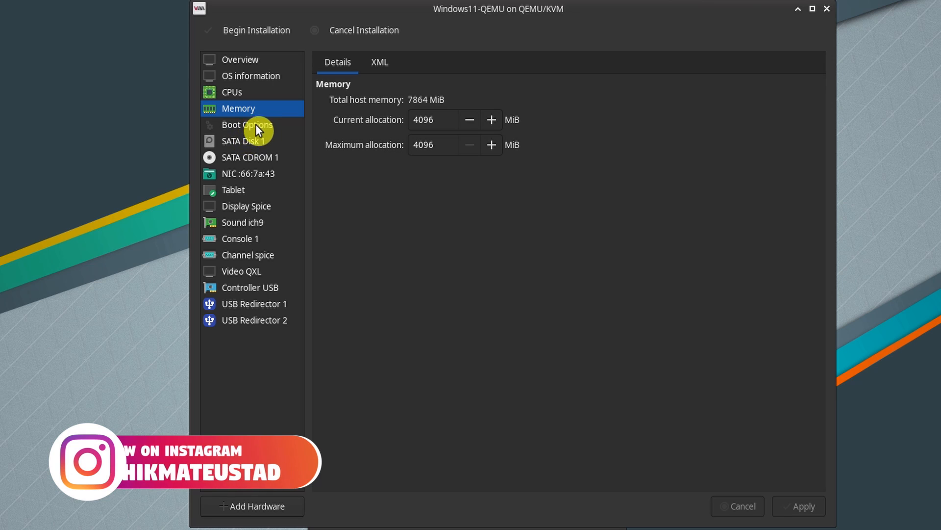
pyautogui.click(241, 144)
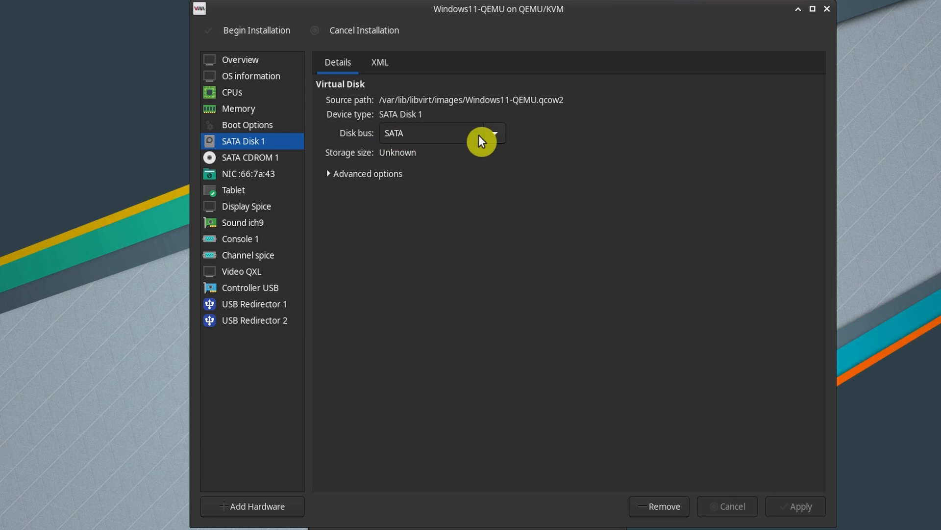
pyautogui.click(494, 134)
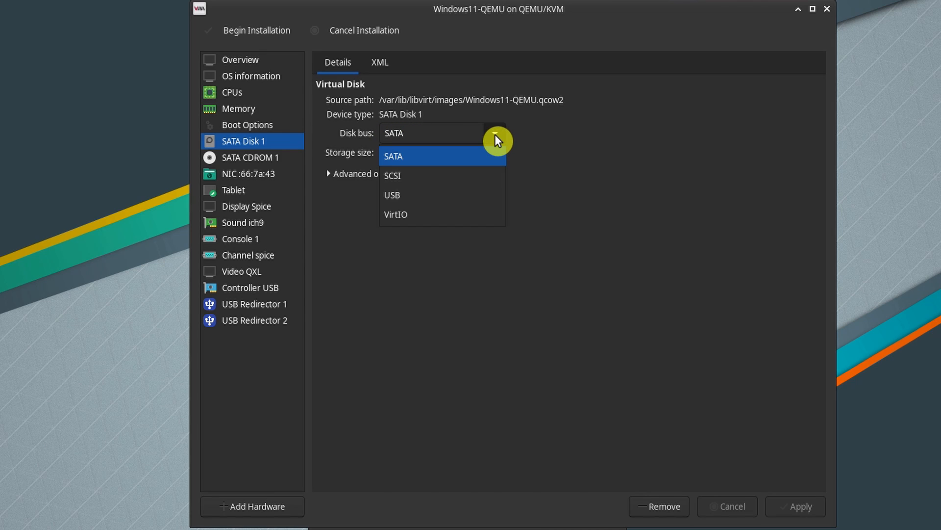
pyautogui.click(460, 219)
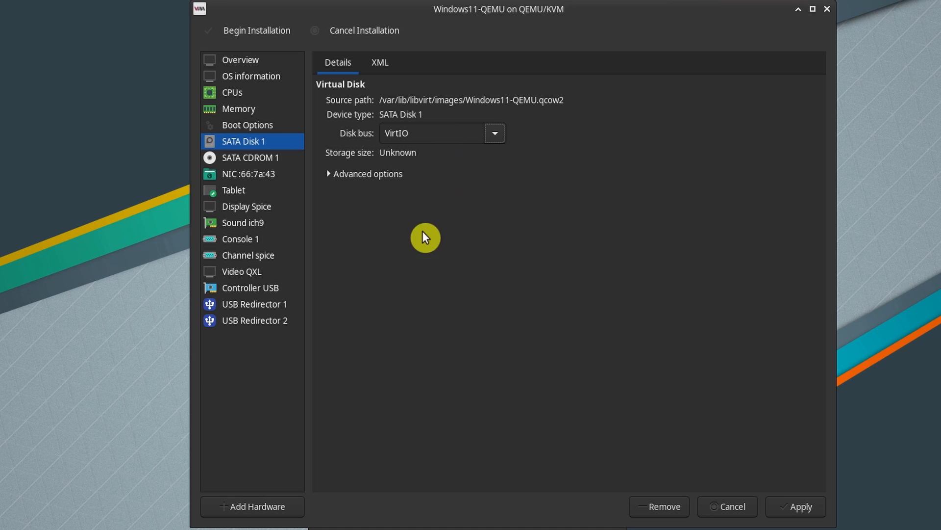
pyautogui.click(329, 173)
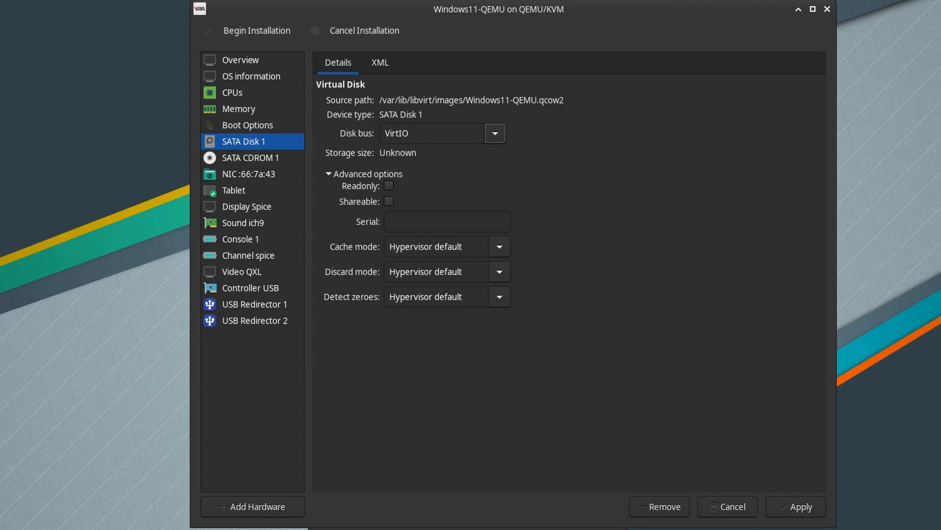
pyautogui.click(786, 509)
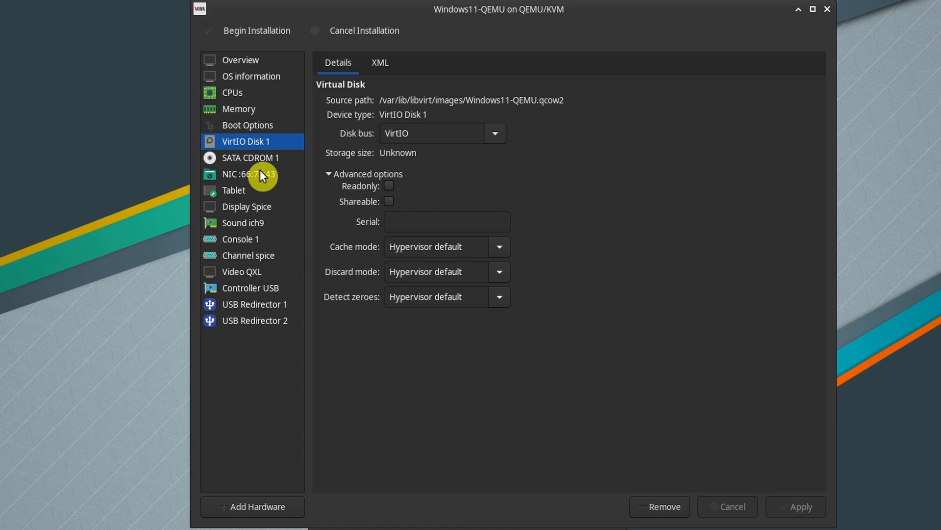
# Step: Review the SATA CDROM 1 settings, then set the virtual network interface's device model to virtio and apply it
pyautogui.click(249, 157)
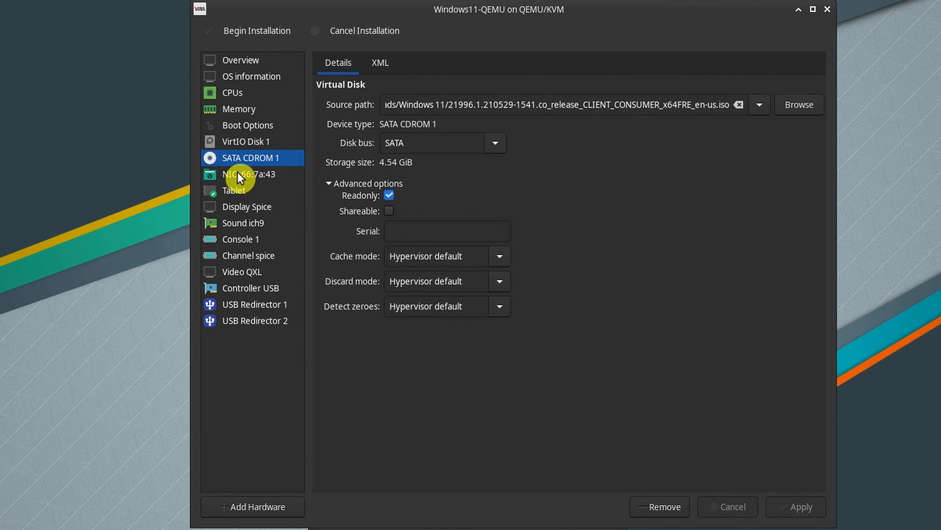
pyautogui.click(237, 175)
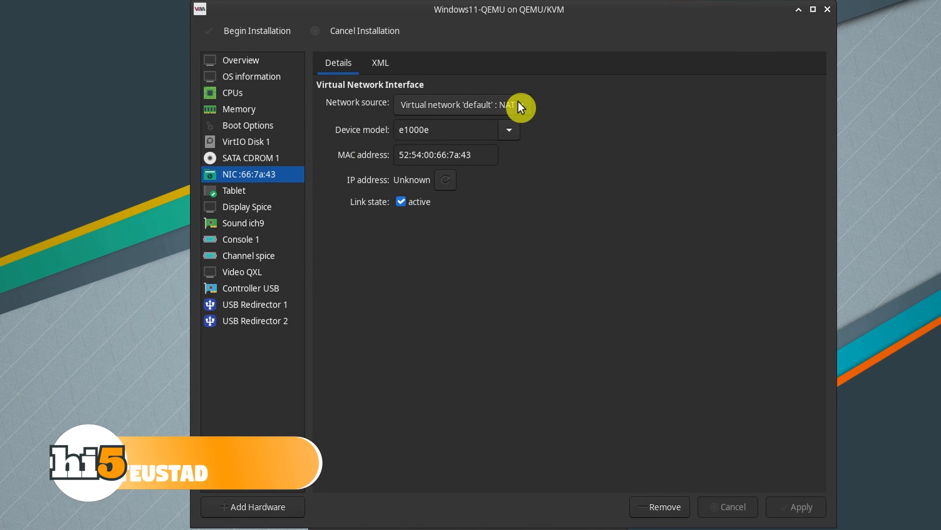
pyautogui.click(509, 130)
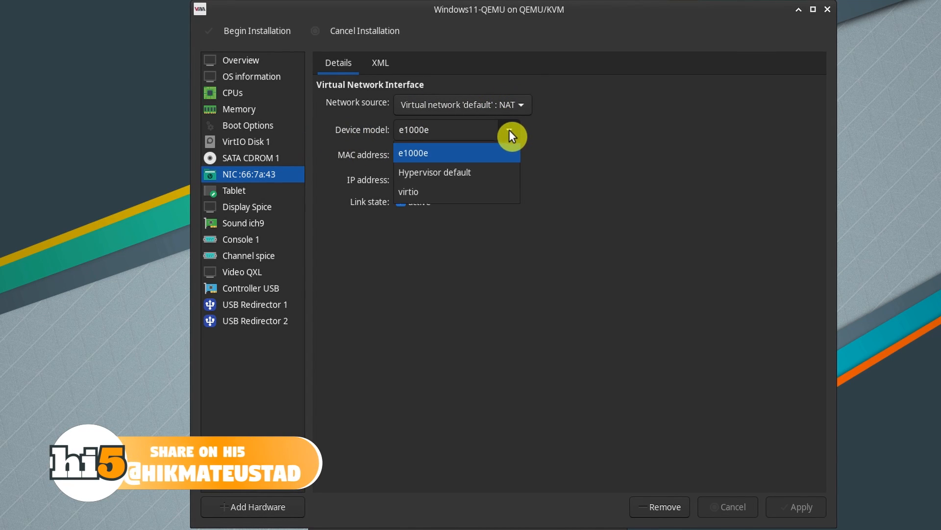
pyautogui.click(482, 194)
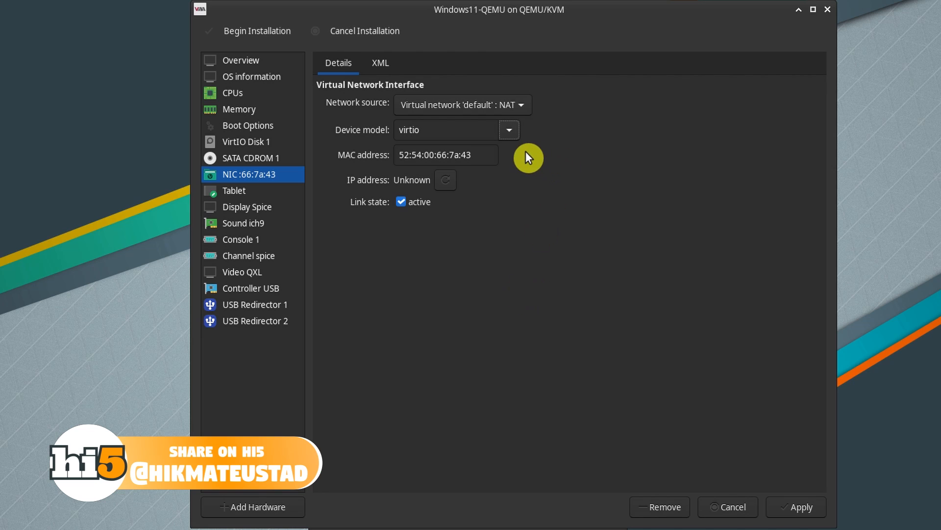
pyautogui.click(795, 508)
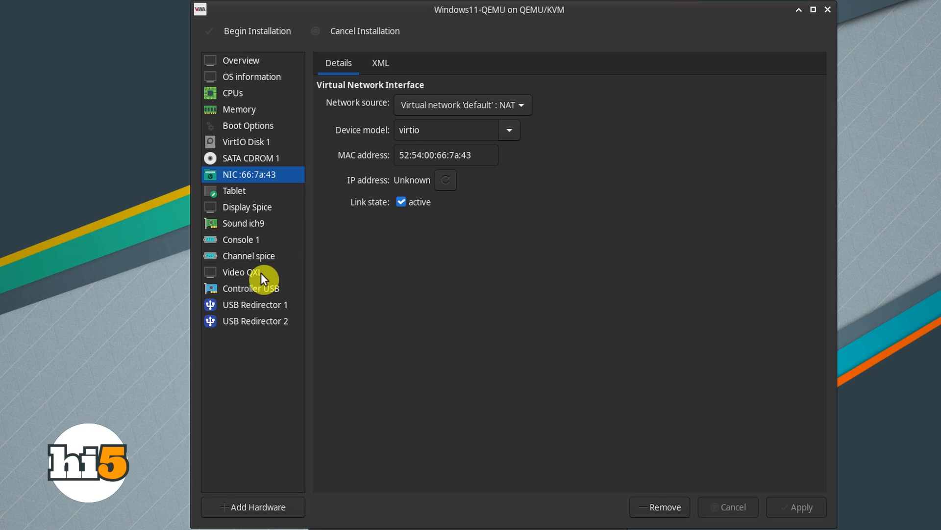
# Step: Try the Virtio video model, then set the model back to QXL
pyautogui.click(248, 273)
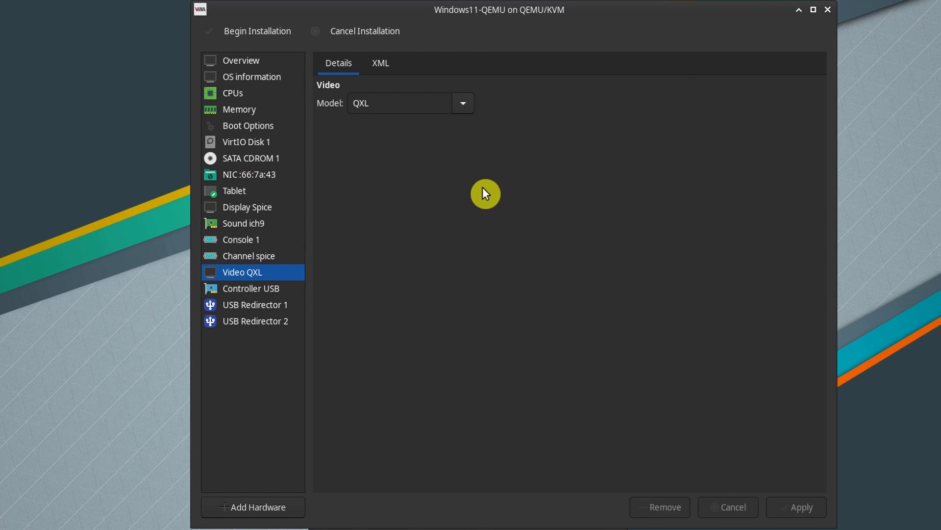
pyautogui.click(463, 104)
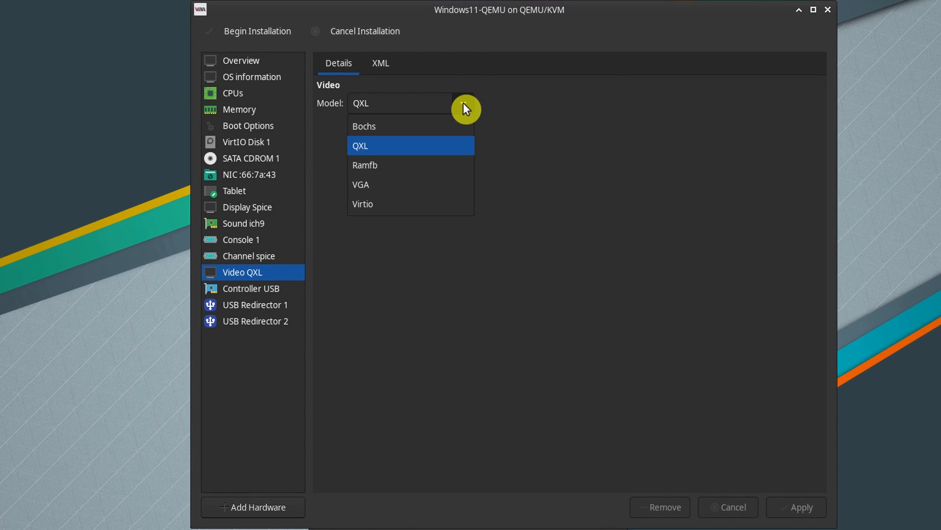
pyautogui.click(431, 208)
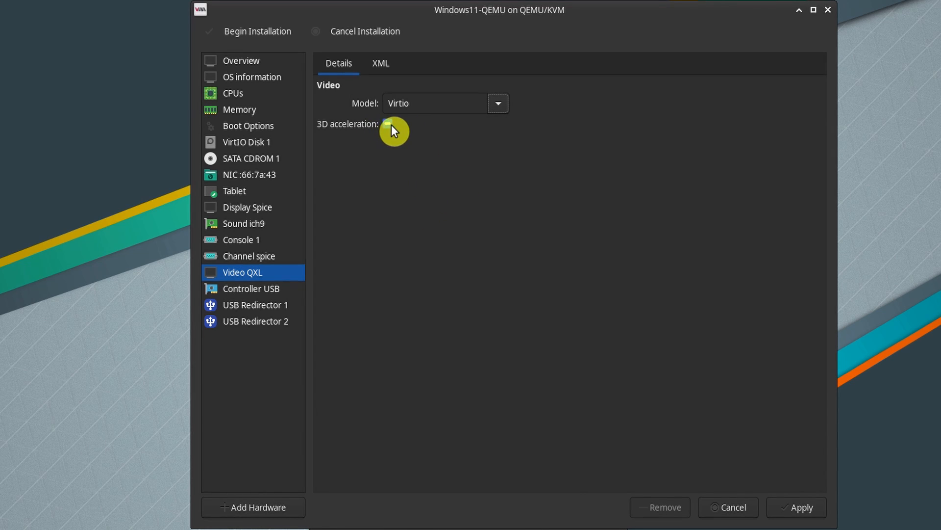
pyautogui.click(499, 108)
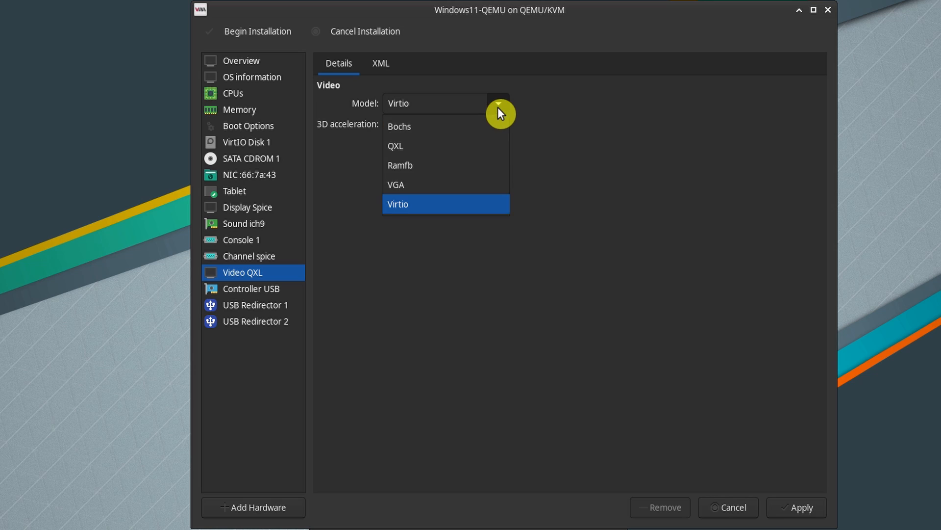
pyautogui.click(475, 145)
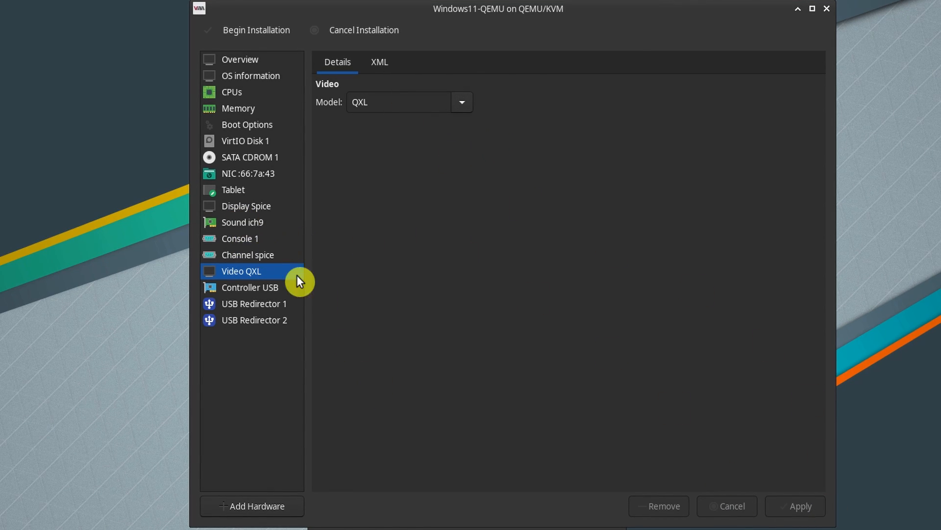
# Step: Start adding a storage device that uses custom storage, with device type CDROM device and bus type SATA
pyautogui.click(249, 173)
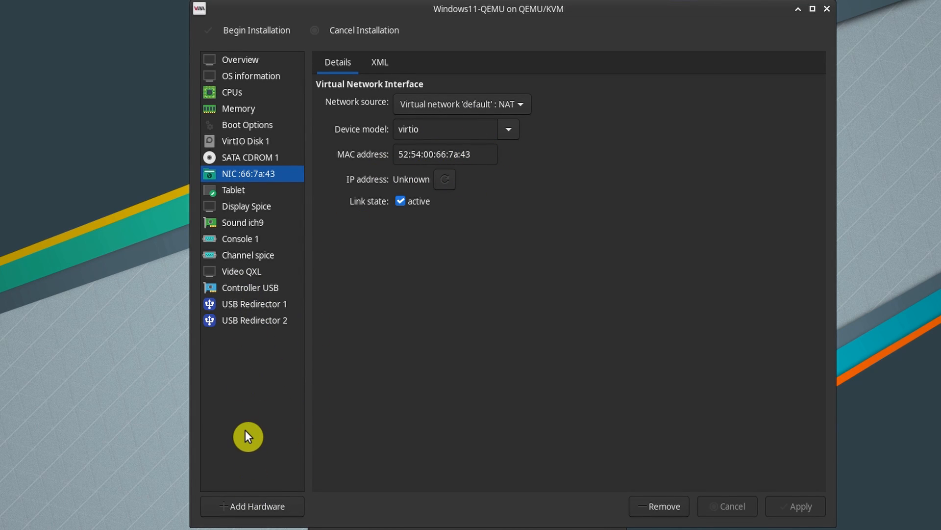
pyautogui.click(251, 509)
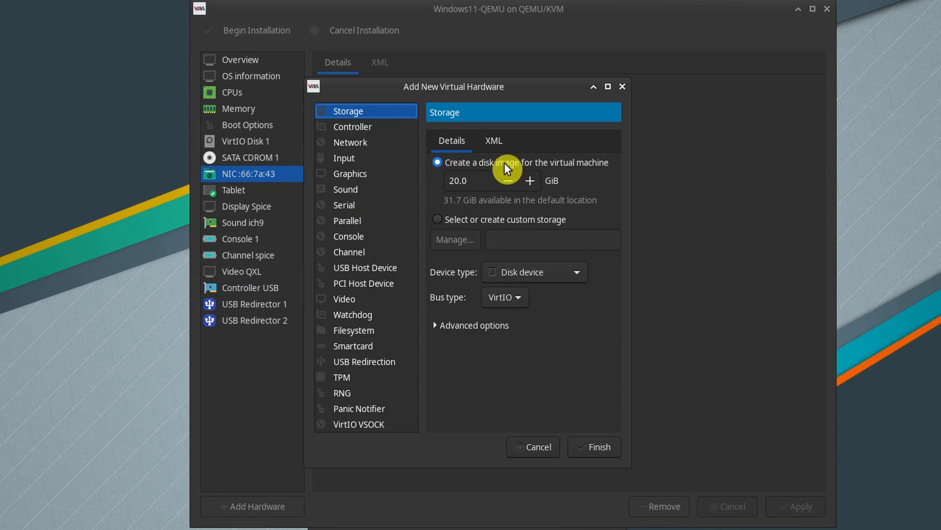
pyautogui.click(440, 220)
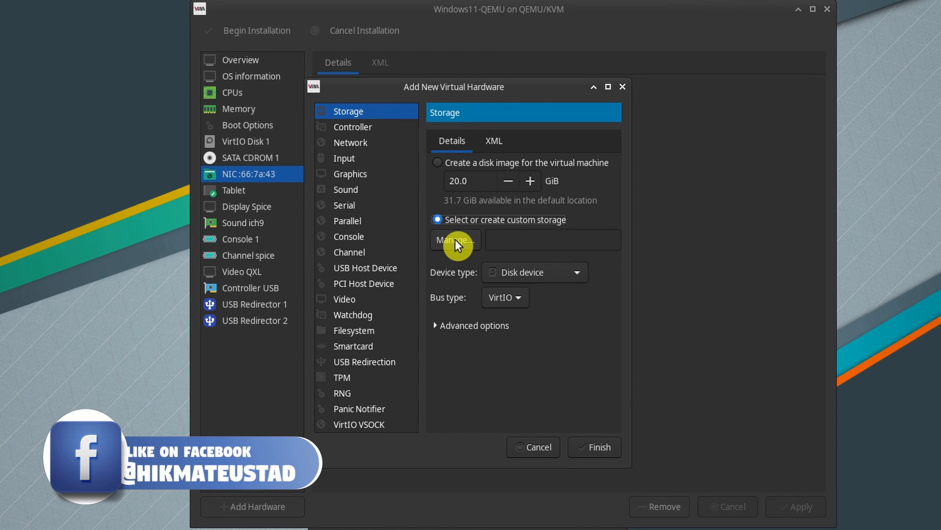
pyautogui.click(541, 273)
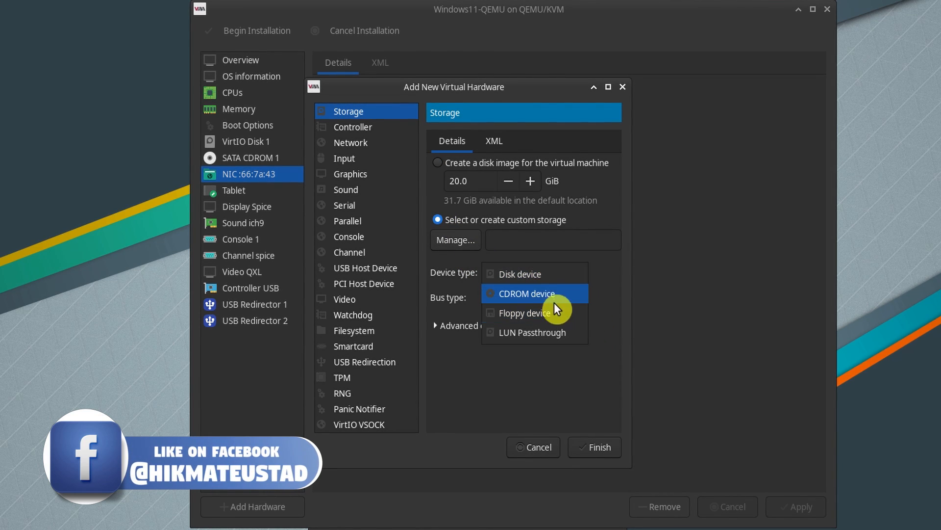
pyautogui.click(551, 297)
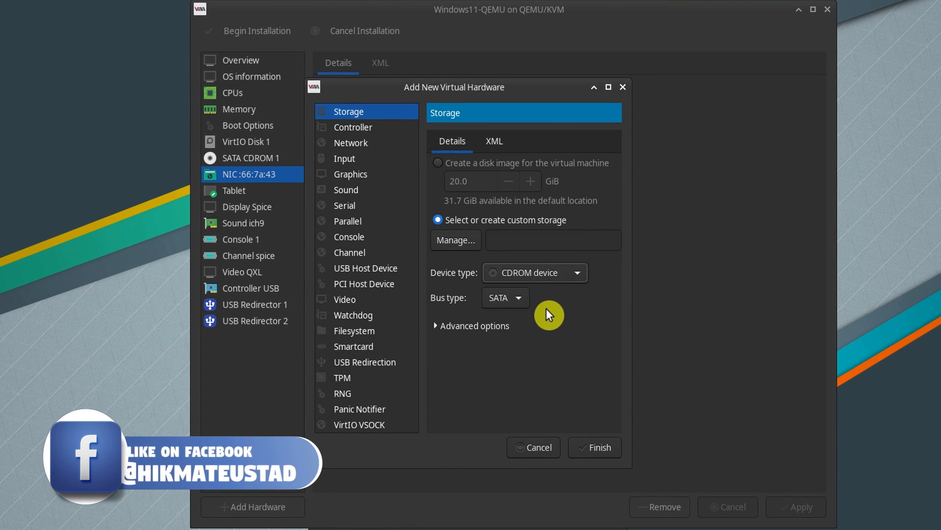
pyautogui.click(517, 297)
pyautogui.click(516, 297)
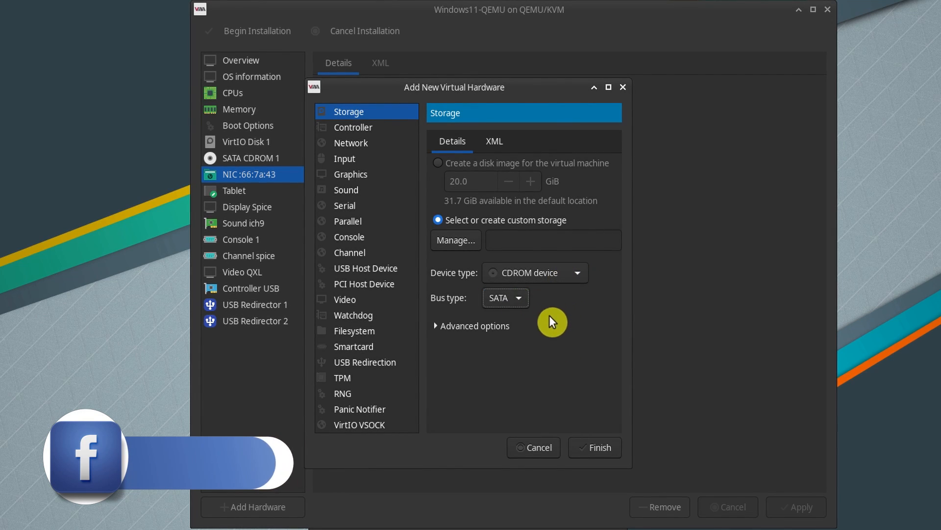
# Step: Choose virtio-win-0.1.190.iso from the Windows 11 folder in Downloads as the CDROM's source and add the device
pyautogui.click(451, 240)
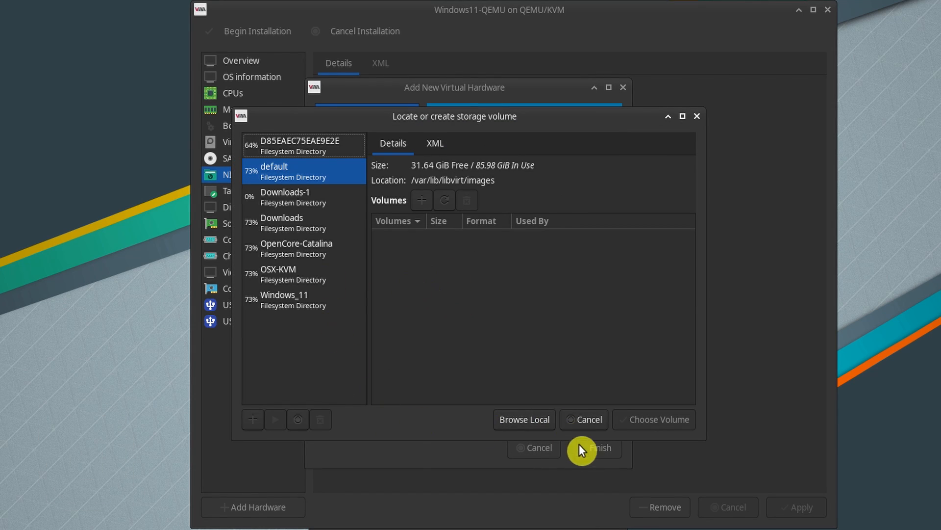
pyautogui.click(516, 421)
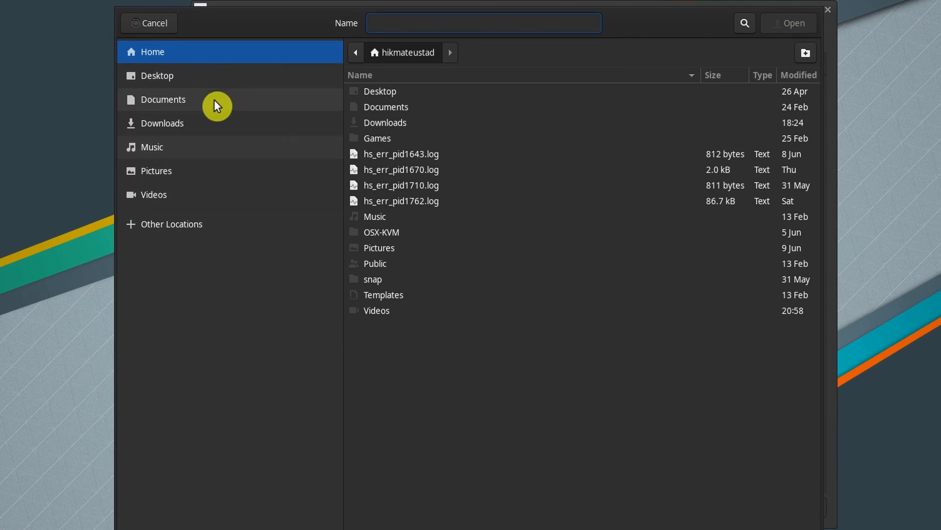
pyautogui.click(165, 128)
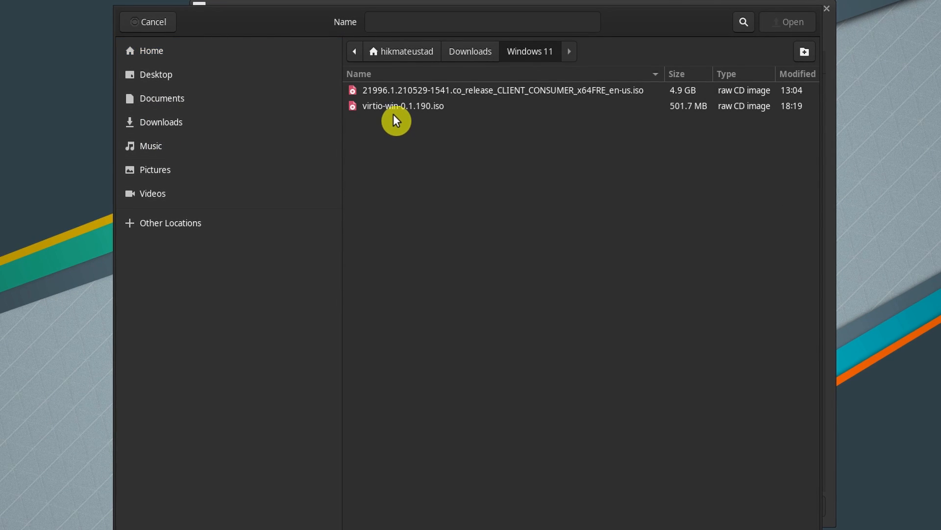
pyautogui.doubleClick(393, 104)
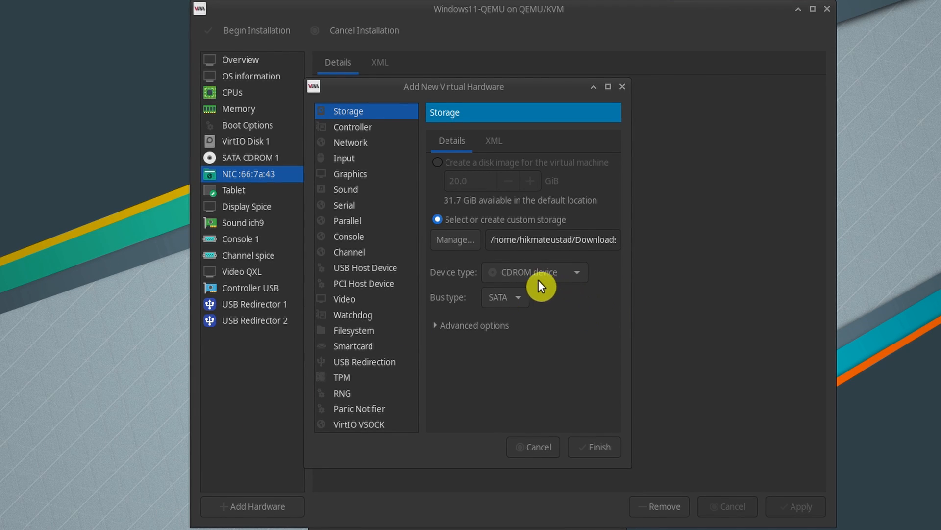
pyautogui.click(592, 447)
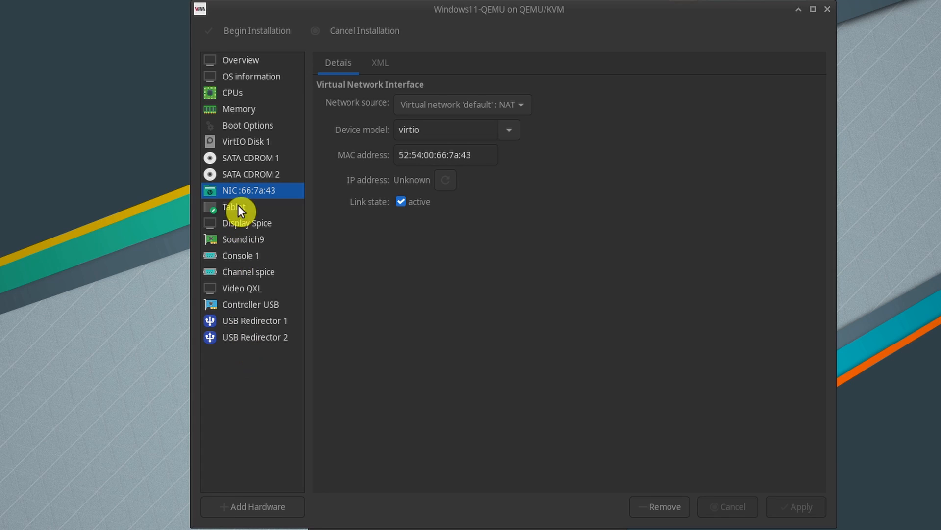
# Step: Review the SATA CDROM 2 settings, and close the browser's virtio download page and Dolphin's Windows 11 folder window
pyautogui.click(236, 171)
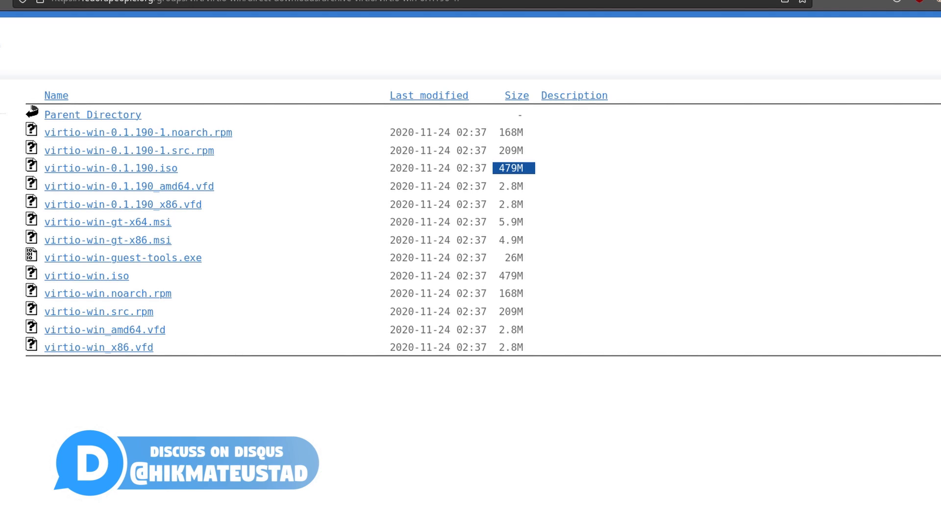
pyautogui.hotkey('ctrl', 'q')
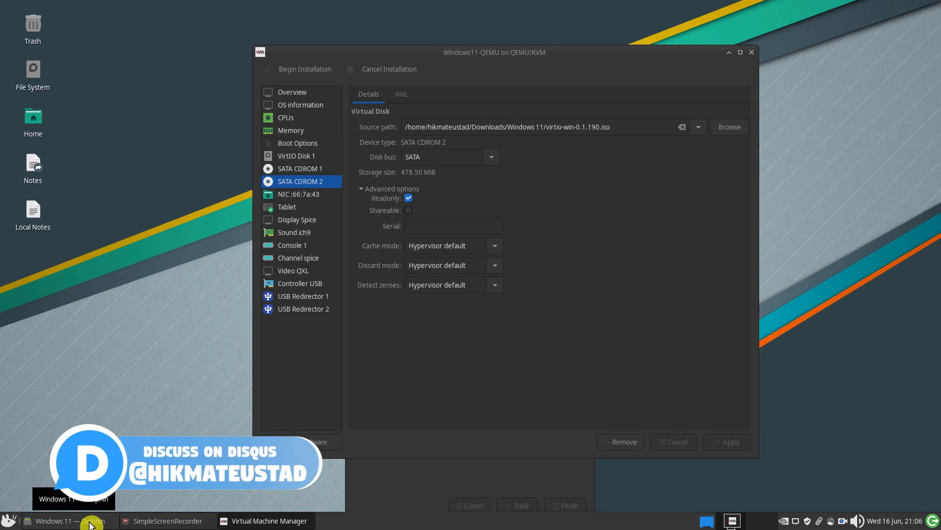
pyautogui.click(90, 522)
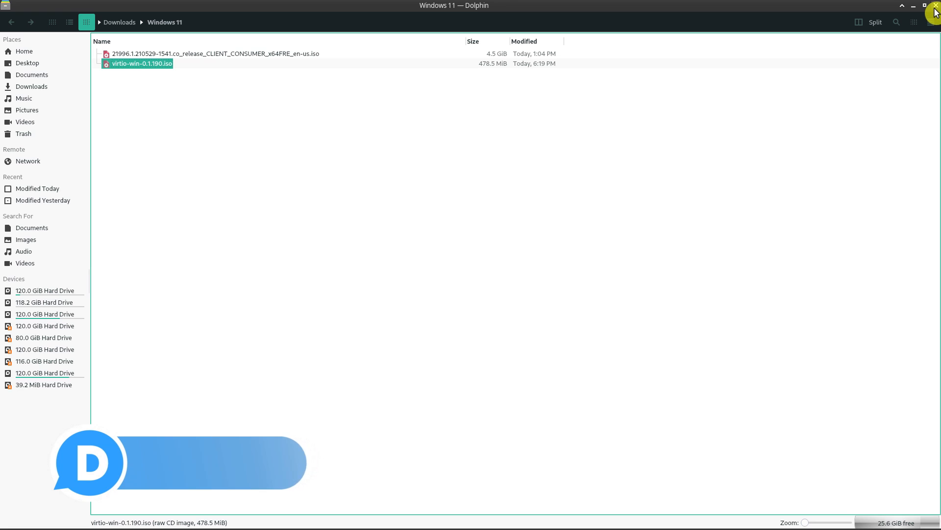
pyautogui.click(935, 5)
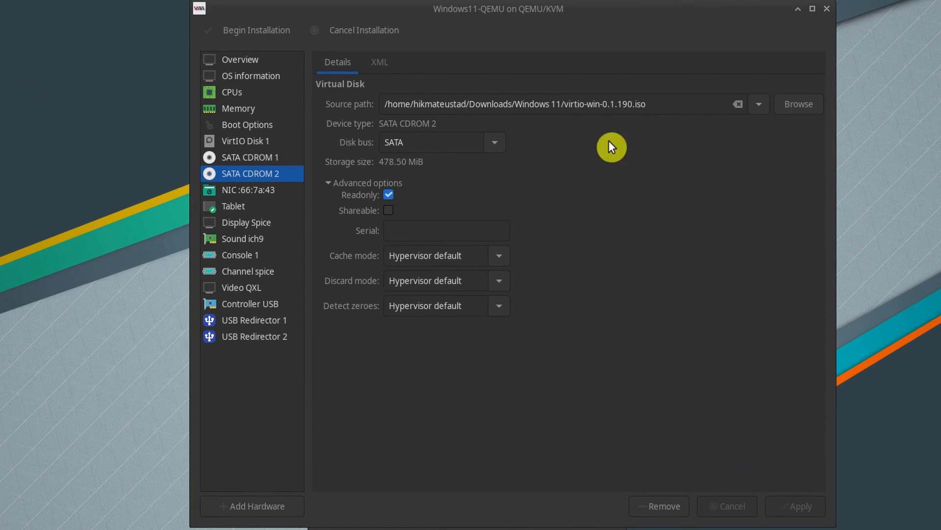
pyautogui.click(357, 393)
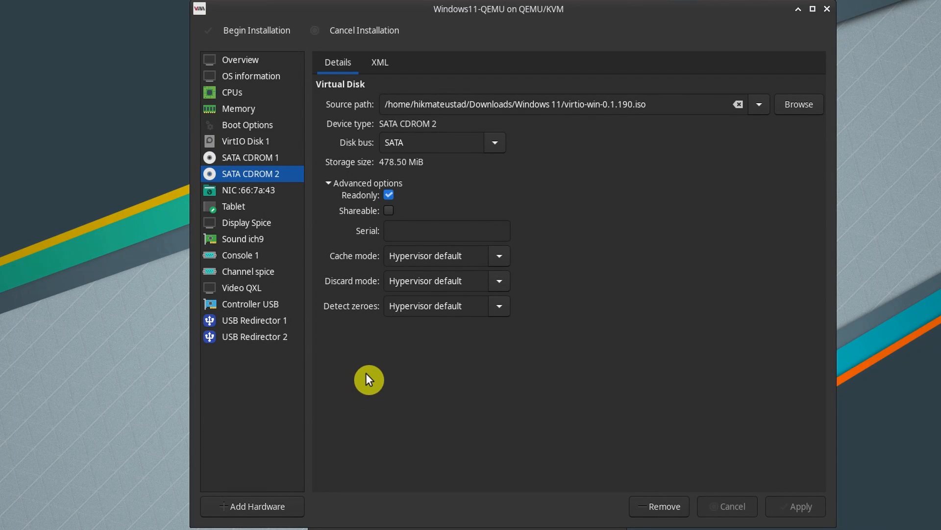
# Step: Begin the virtual machine's installation, boot from the CD, and start Windows Setup with English (United States) and the US keyboard
pyautogui.click(255, 30)
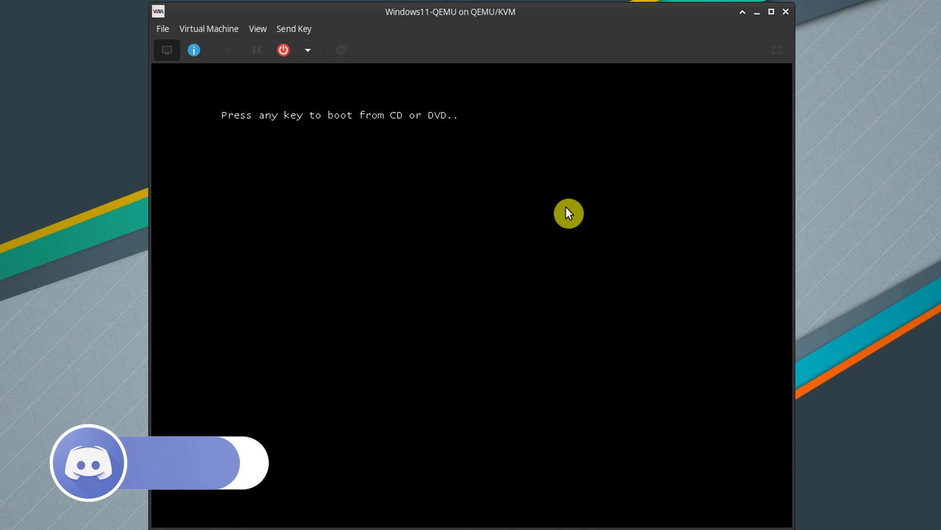
pyautogui.press('Return')
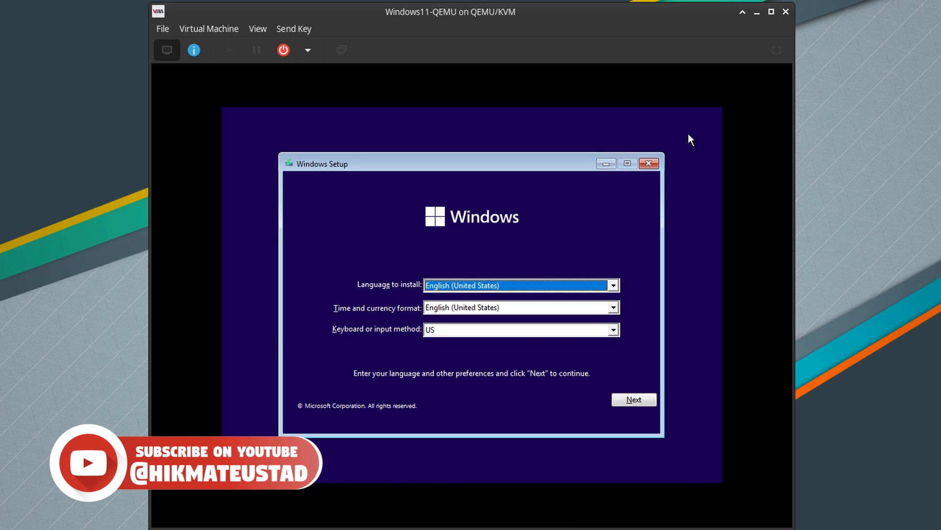
pyautogui.click(634, 400)
pyautogui.click(454, 299)
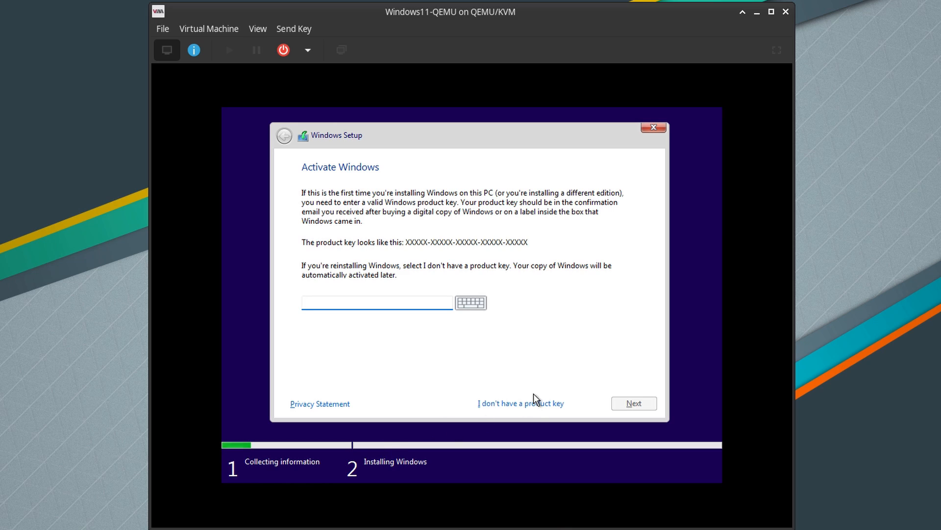
# Step: Continue without a product key, selecting Windows 11 Pro as the operating system, and accept the Microsoft Software License Terms
pyautogui.click(524, 405)
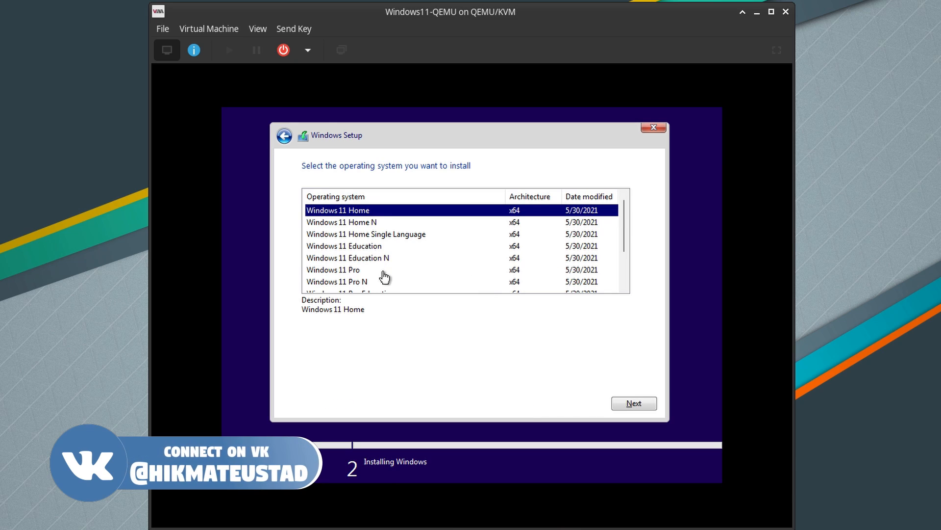
pyautogui.scroll(-1, 385, 277)
pyautogui.click(350, 237)
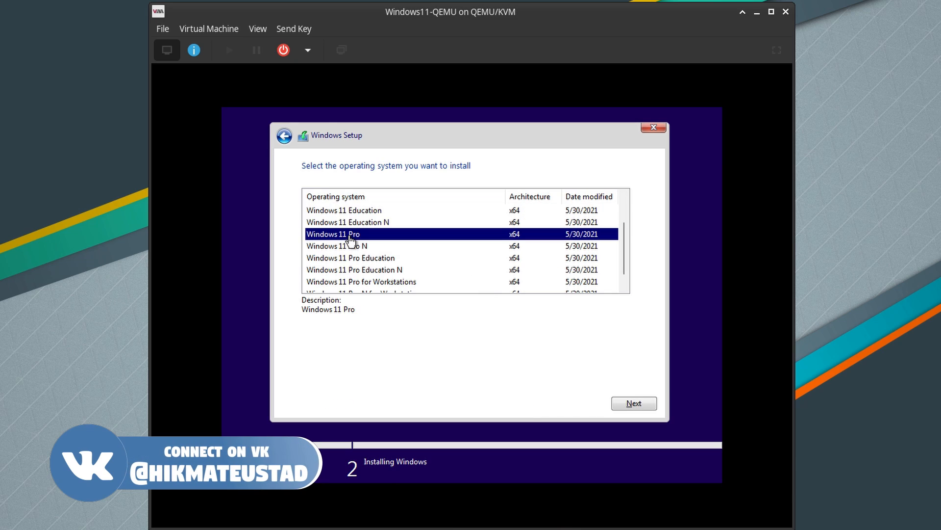
pyautogui.click(631, 403)
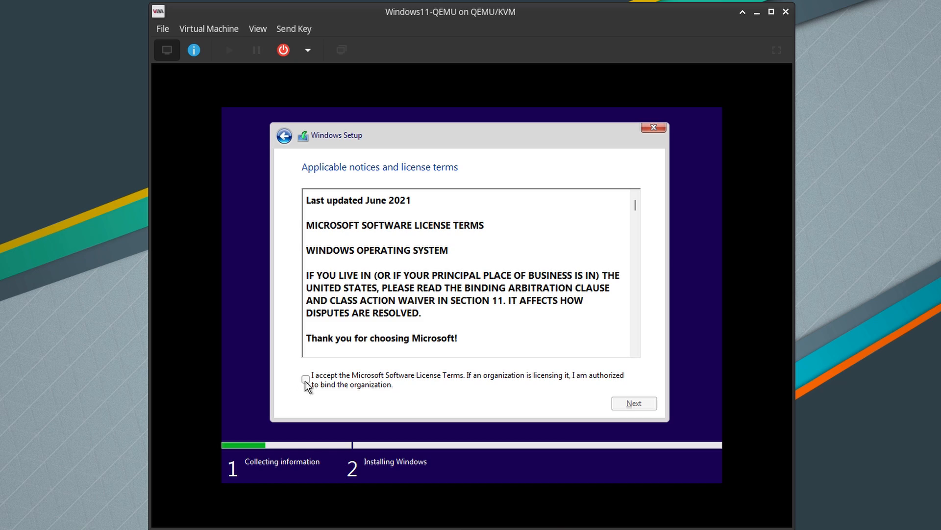
pyautogui.click(306, 379)
pyautogui.click(643, 404)
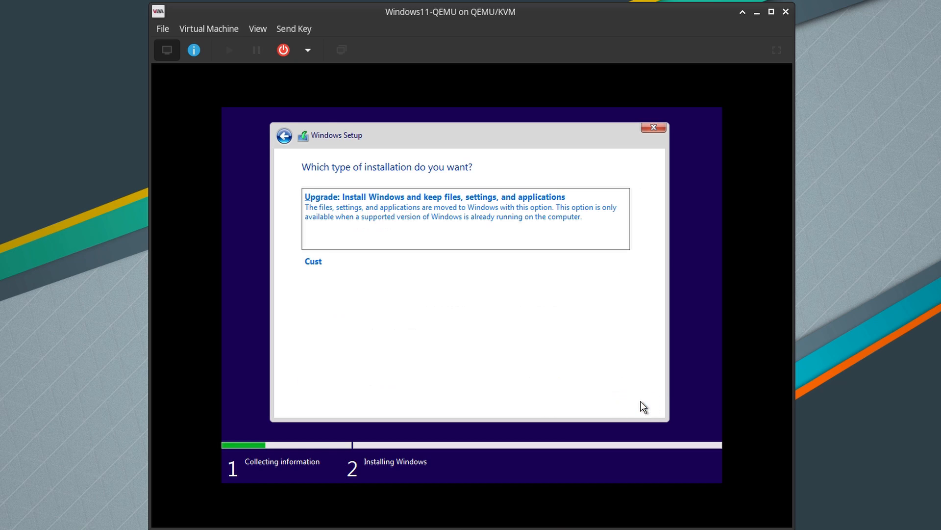
# Step: For a custom installation, load the Red Hat VirtIO SCSI controller driver (E:\amd64\w10\viostor.inf) and install Windows on Drive 0 Unallocated Space
pyautogui.click(390, 273)
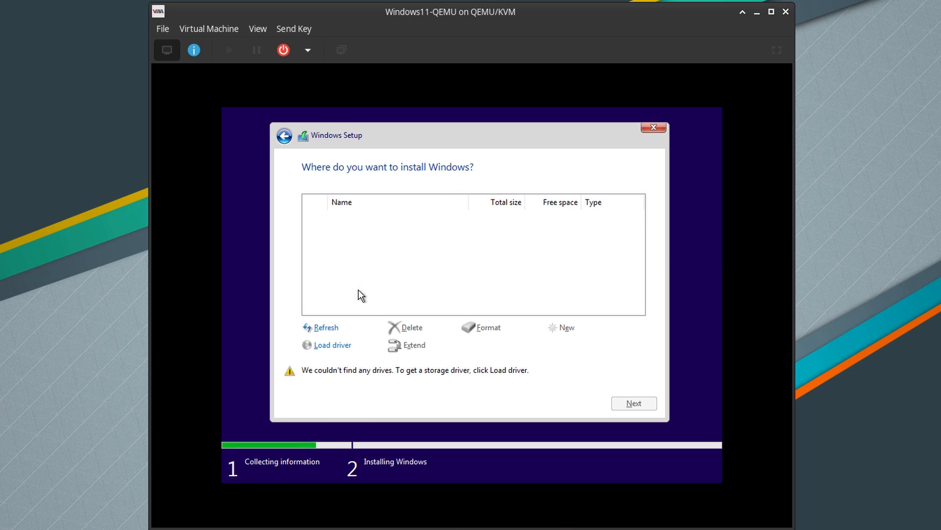
pyautogui.click(342, 345)
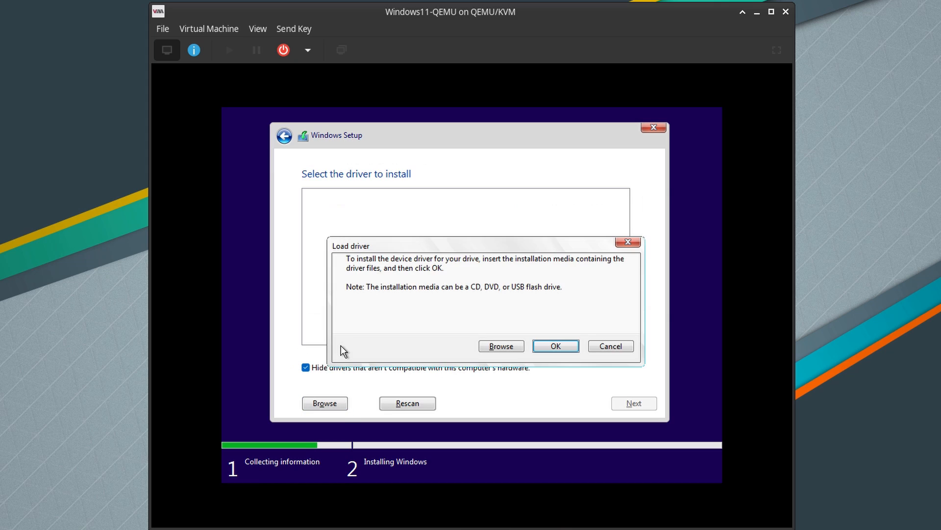
pyautogui.click(559, 349)
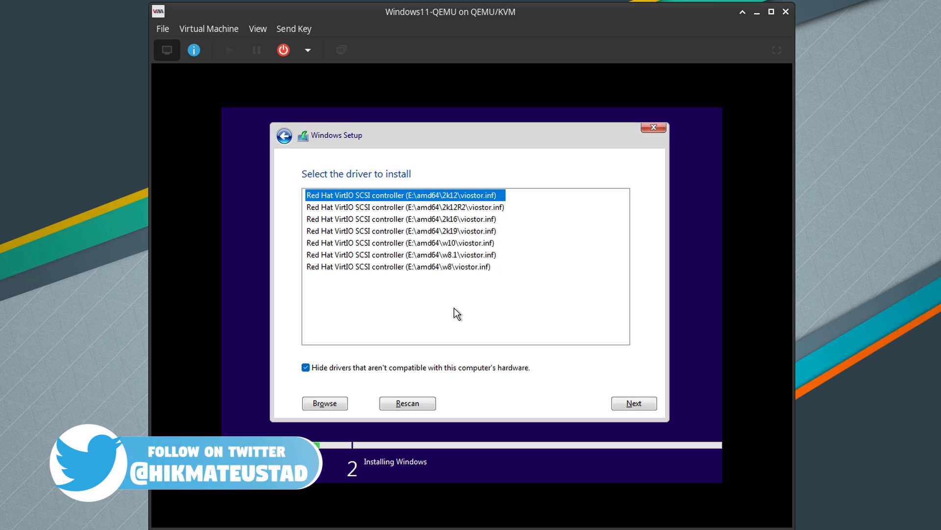
pyautogui.click(442, 244)
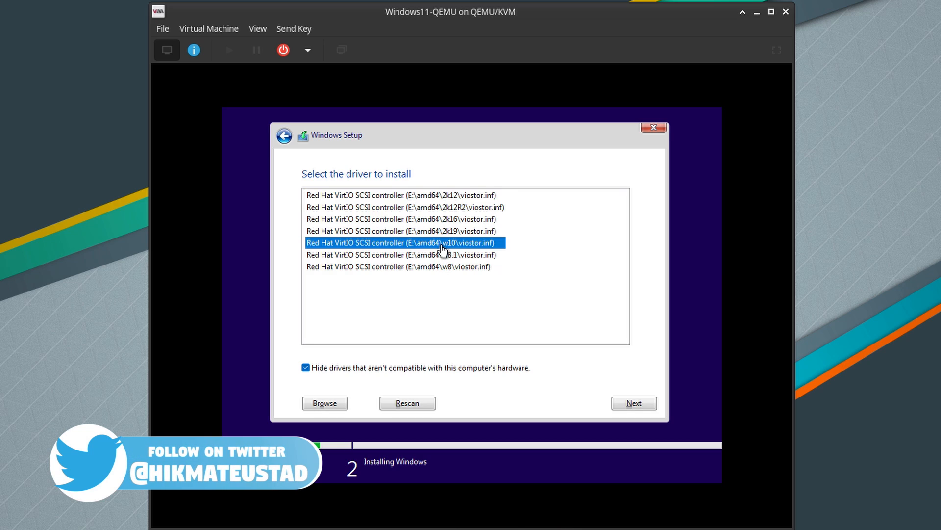
pyautogui.click(632, 404)
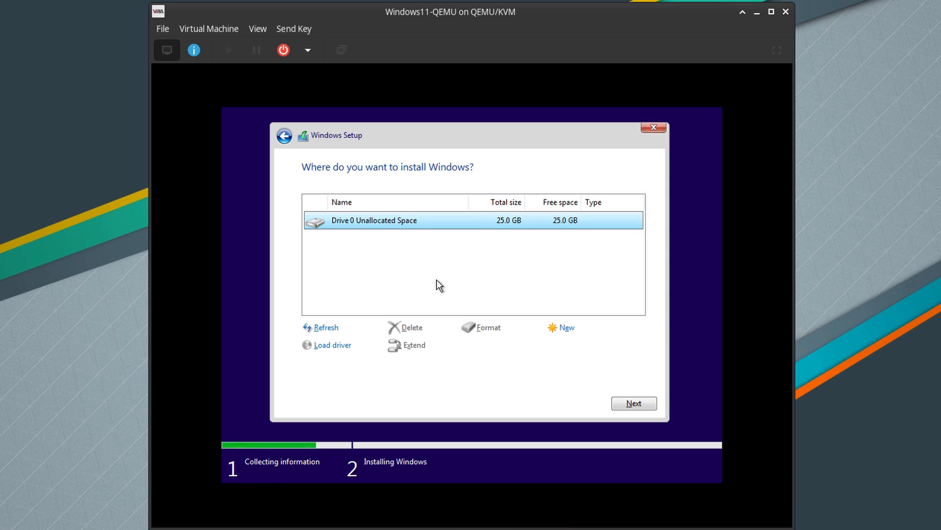
pyautogui.click(630, 405)
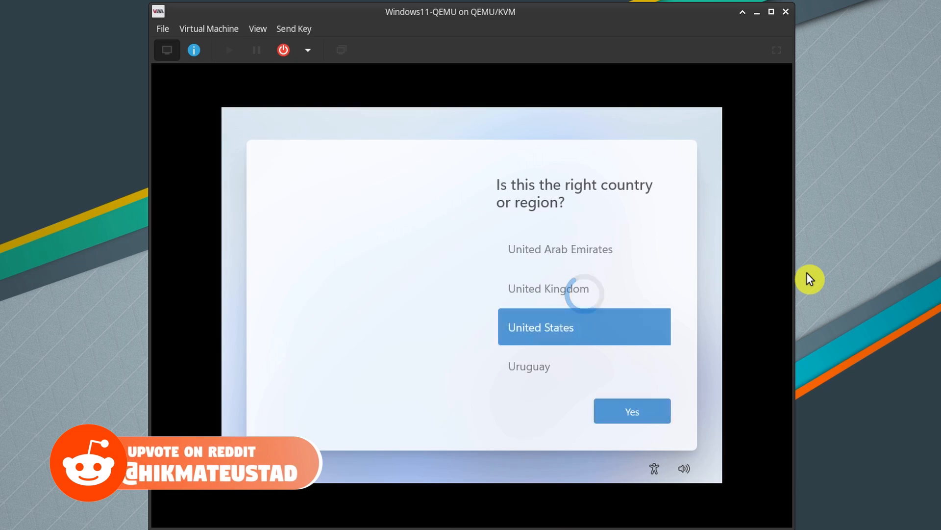
# Step: Confirm United States as the country and US as the keyboard layout, without adding a second keyboard layout
pyautogui.click(632, 413)
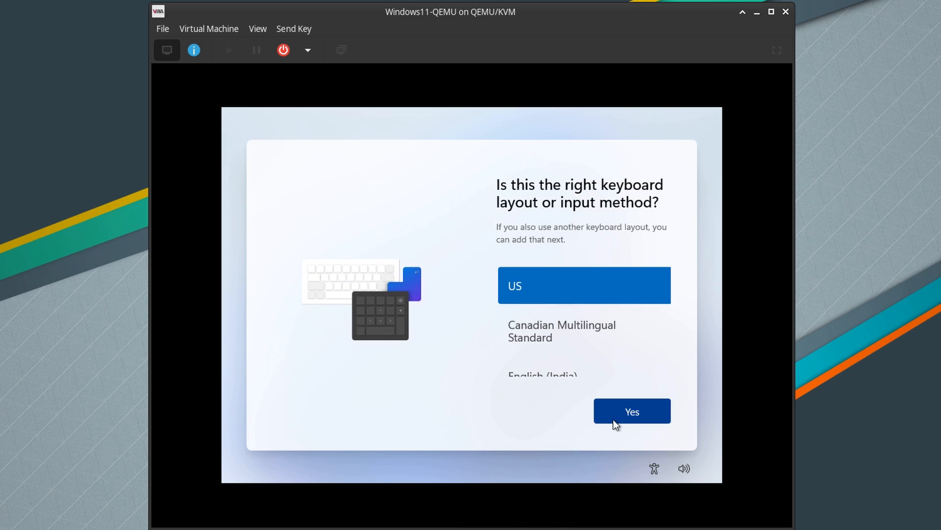
pyautogui.click(624, 417)
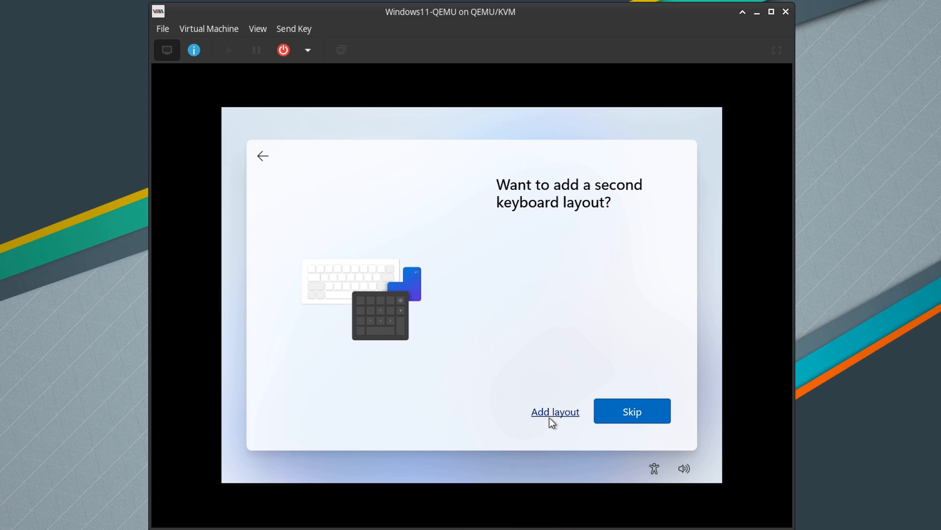
pyautogui.click(622, 418)
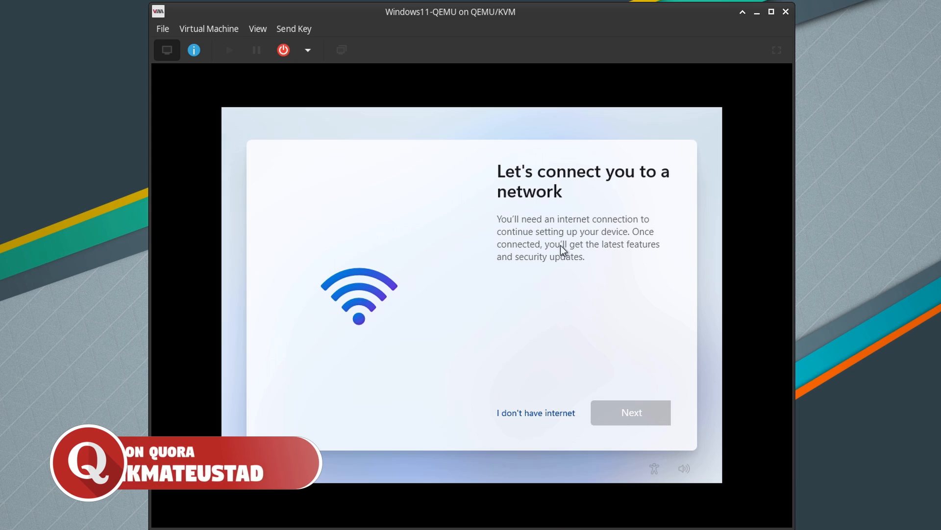
# Step: Continue with limited setup without an internet connection, and enter the account user's name
pyautogui.click(529, 415)
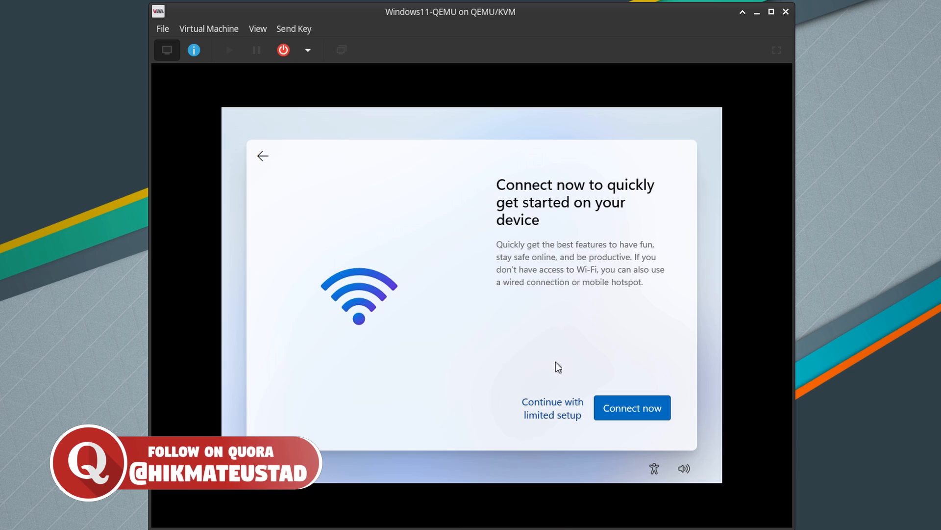
pyautogui.click(552, 411)
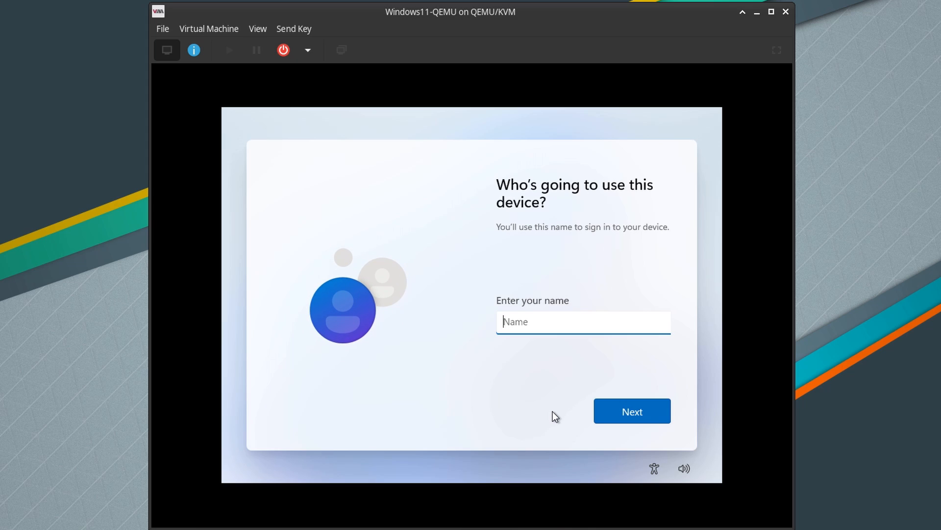
pyautogui.write('Hikmat E Ustad')
pyautogui.press('Return')
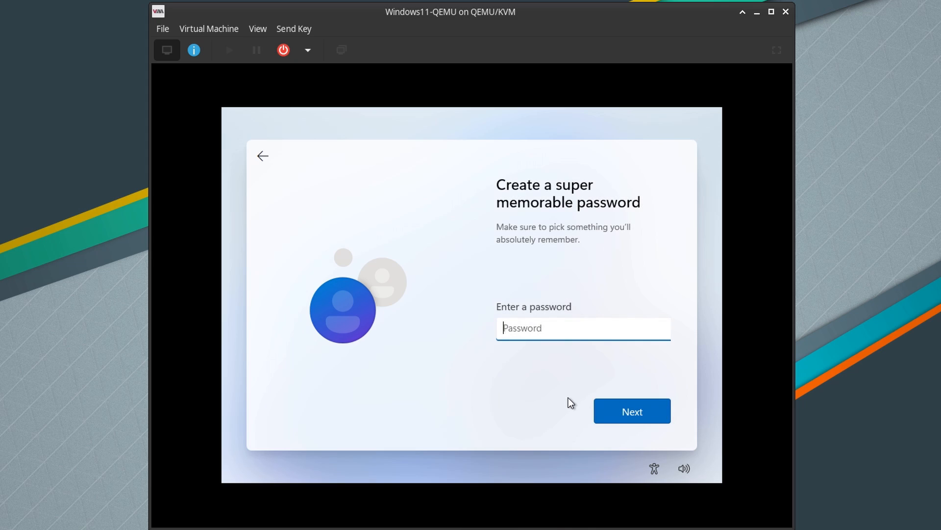
# Step: Create and confirm the account password, and proceed past the security questions
pyautogui.write('•••••')
pyautogui.press('Return')
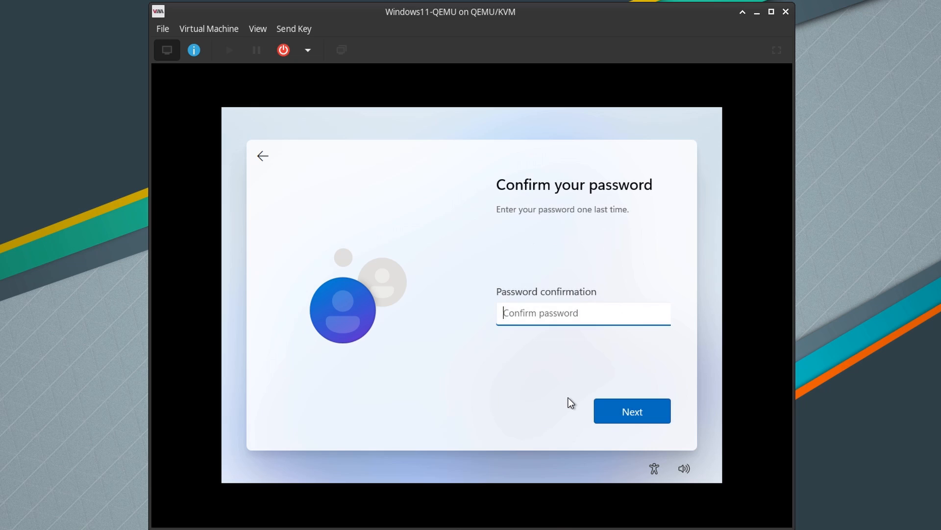
pyautogui.write('•••••')
pyautogui.press('Return')
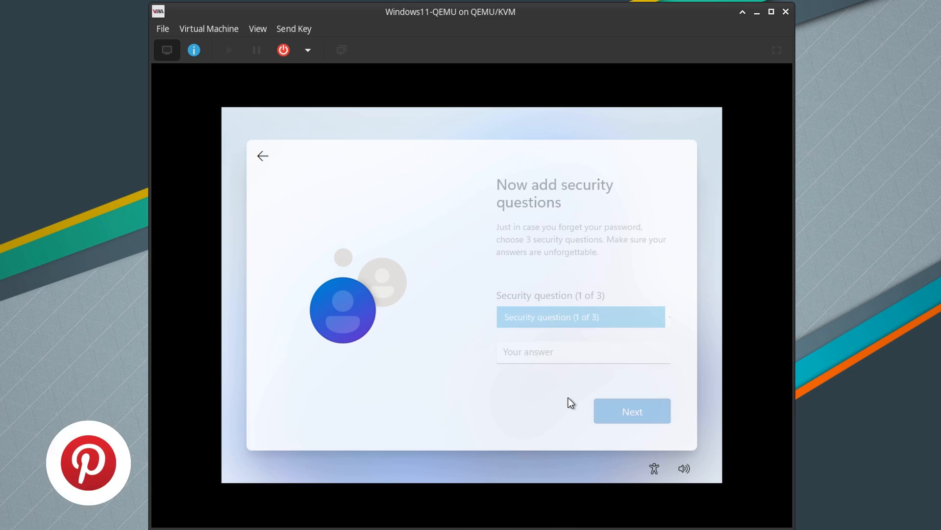
pyautogui.click(642, 418)
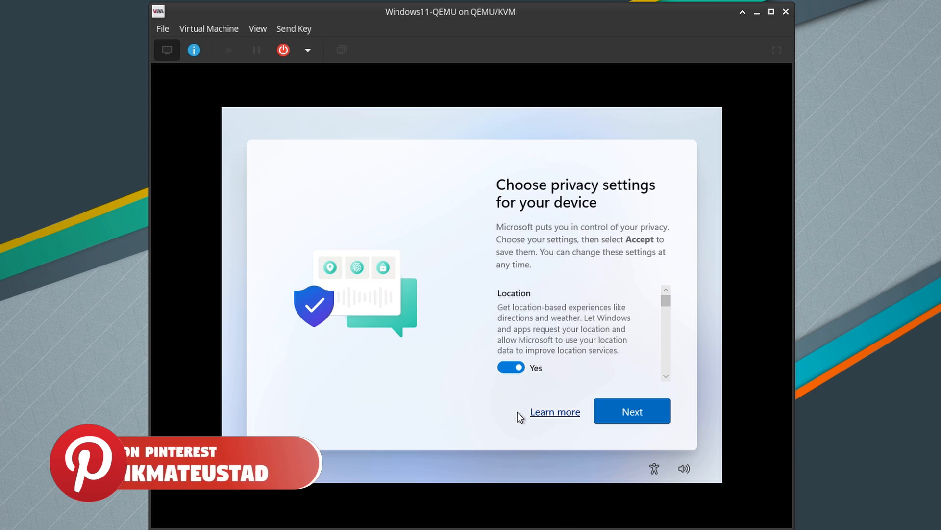
# Step: Turn off Location, Find my device and Inking & typing, and limit Diagnostic data to Required only
pyautogui.click(508, 367)
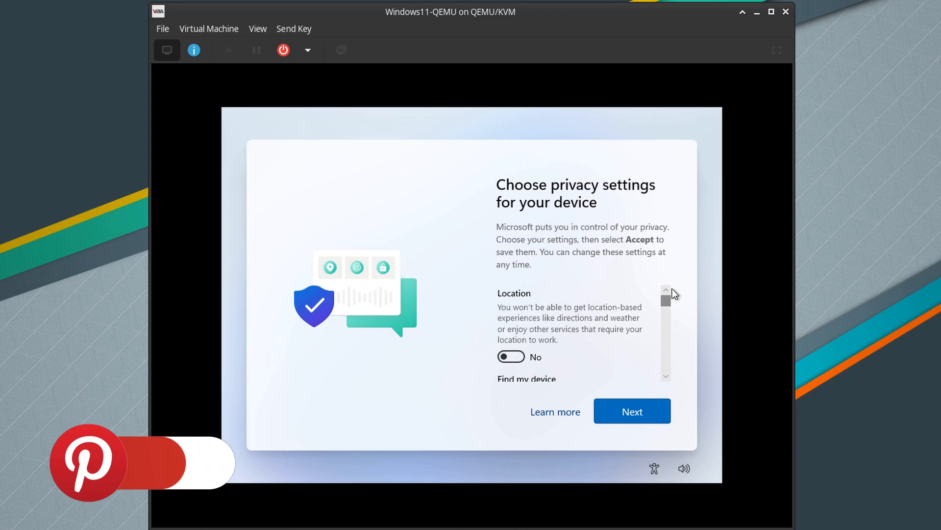
pyautogui.moveTo(668, 300); pyautogui.dragTo(669, 311)
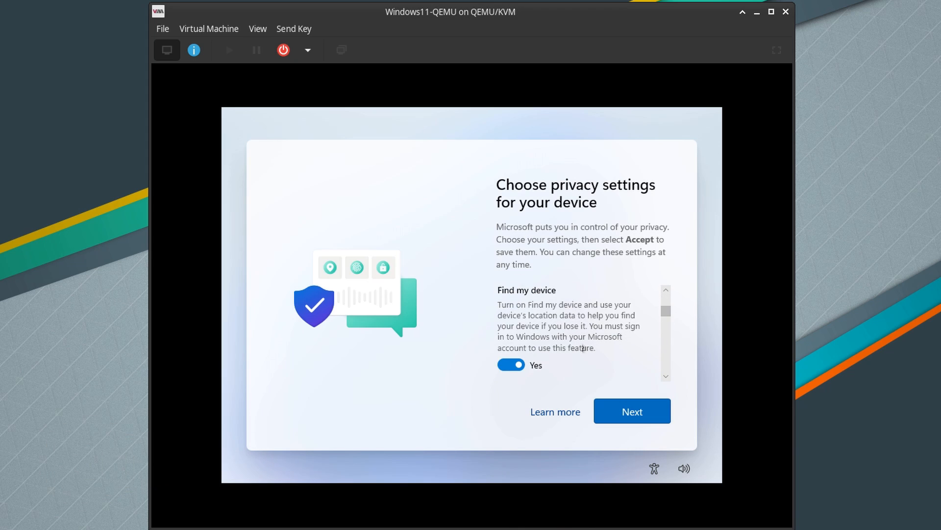
pyautogui.click(504, 366)
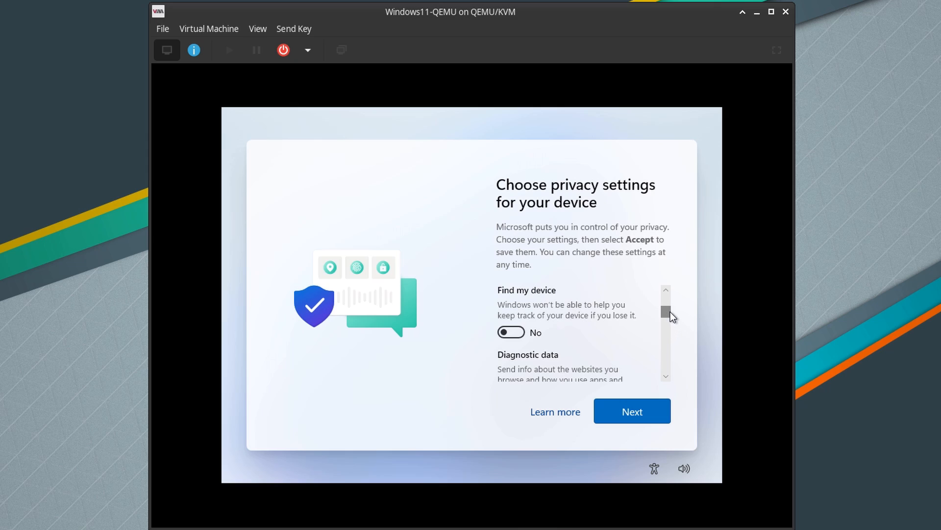
pyautogui.moveTo(670, 312); pyautogui.dragTo(666, 330)
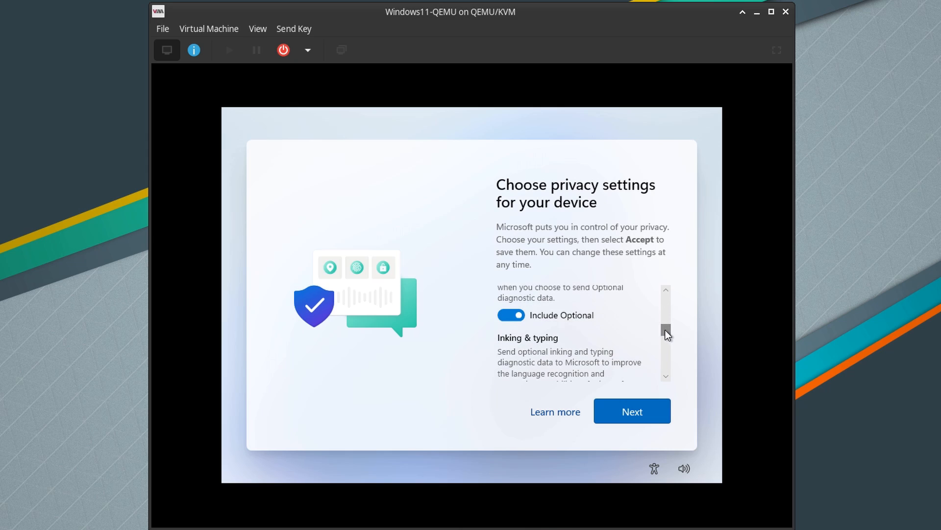
pyautogui.click(510, 318)
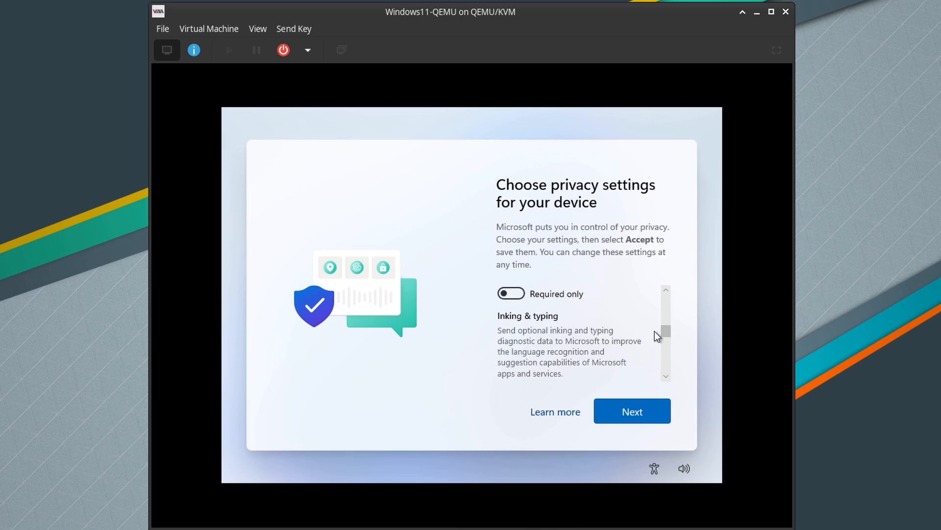
pyautogui.moveTo(664, 330); pyautogui.dragTo(666, 347)
pyautogui.click(509, 318)
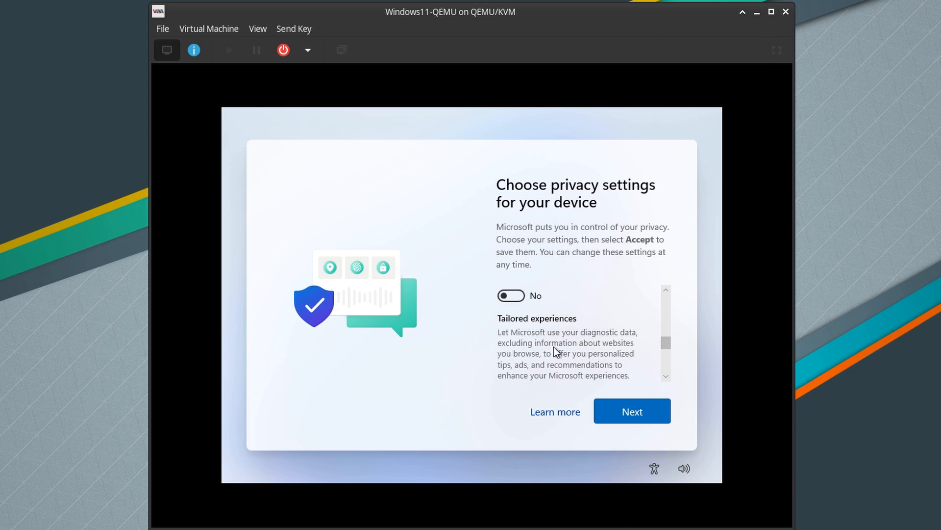
# Step: Turn off Tailored experiences and Advertising ID, and accept the privacy settings
pyautogui.scroll(-3, 587, 344)
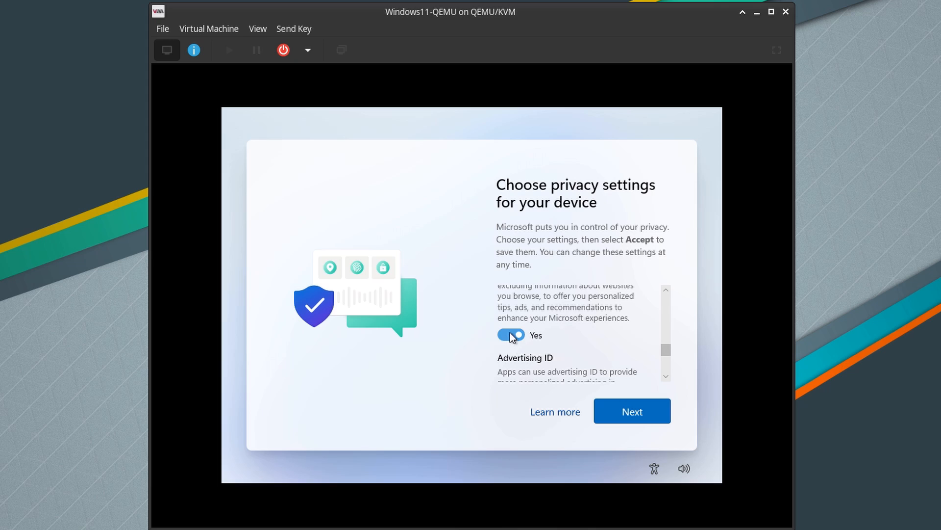
pyautogui.click(510, 335)
pyautogui.scroll(-3, 550, 352)
pyautogui.click(510, 355)
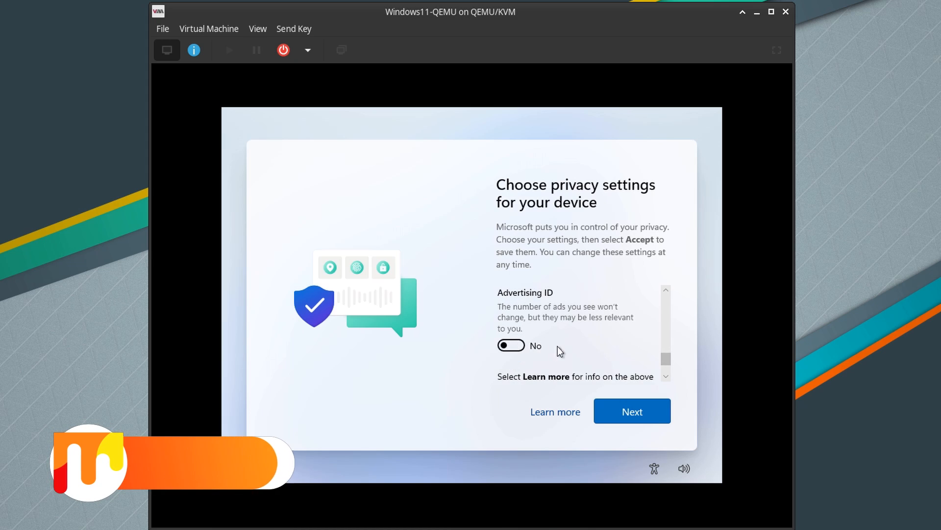
pyautogui.scroll(-2, 559, 348)
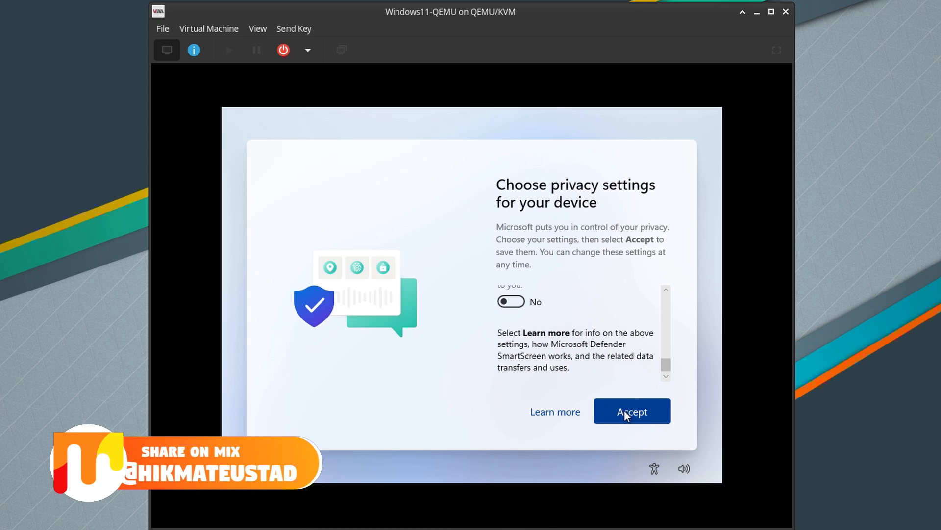
pyautogui.moveTo(668, 363); pyautogui.dragTo(664, 388)
pyautogui.click(615, 419)
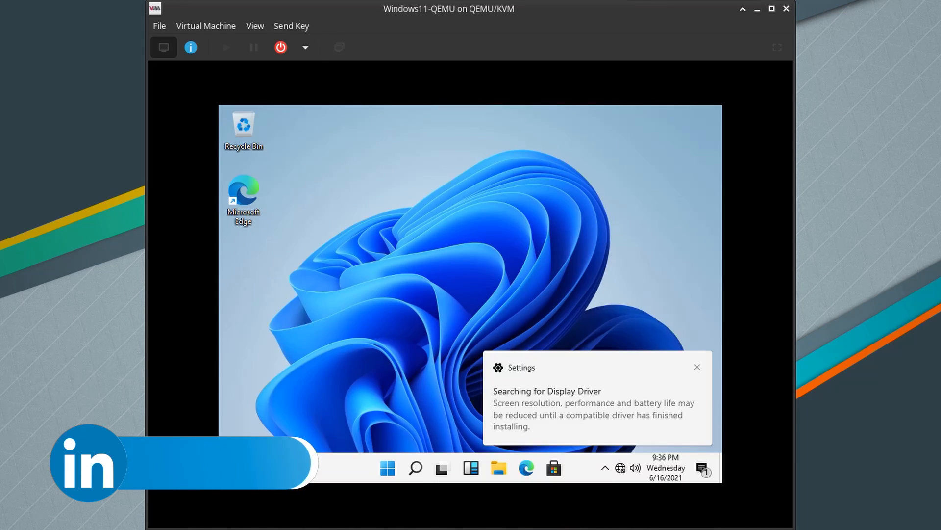
# Step: Look through both pages of pinned apps in the Start menu and open File Explorer
pyautogui.press('super')
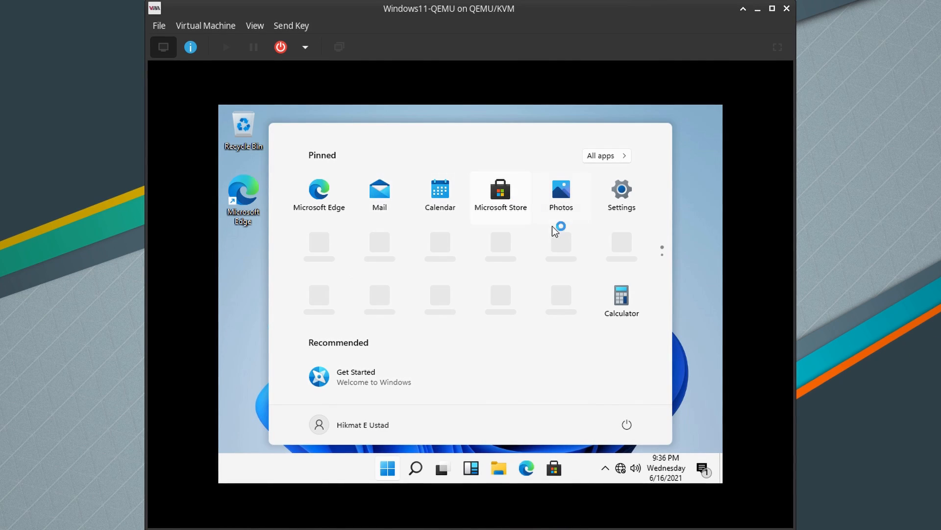
pyautogui.click(661, 266)
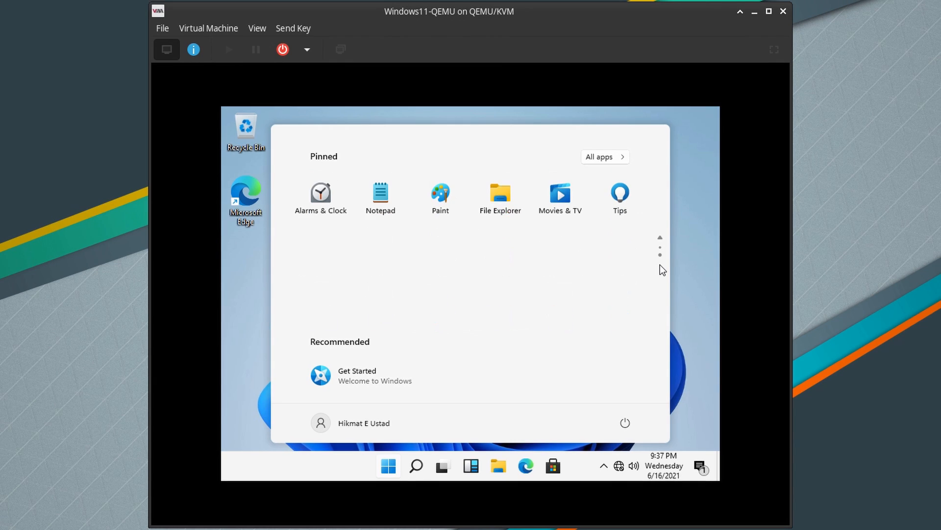
pyautogui.scroll(1, 570, 247)
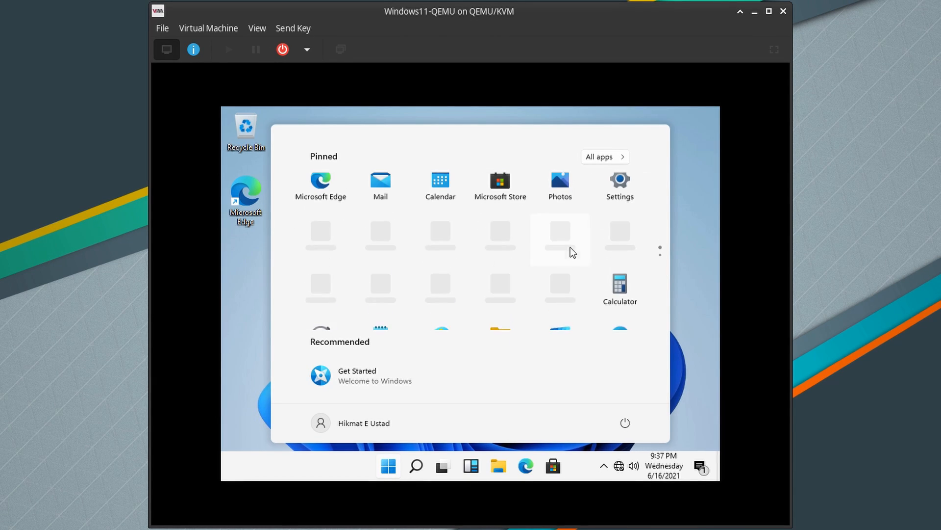
pyautogui.scroll(-1, 550, 255)
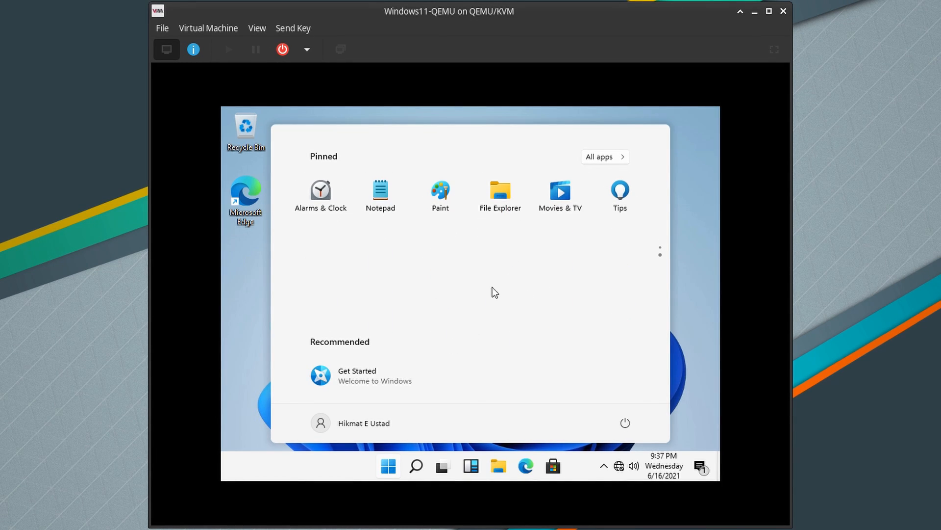
pyautogui.click(498, 193)
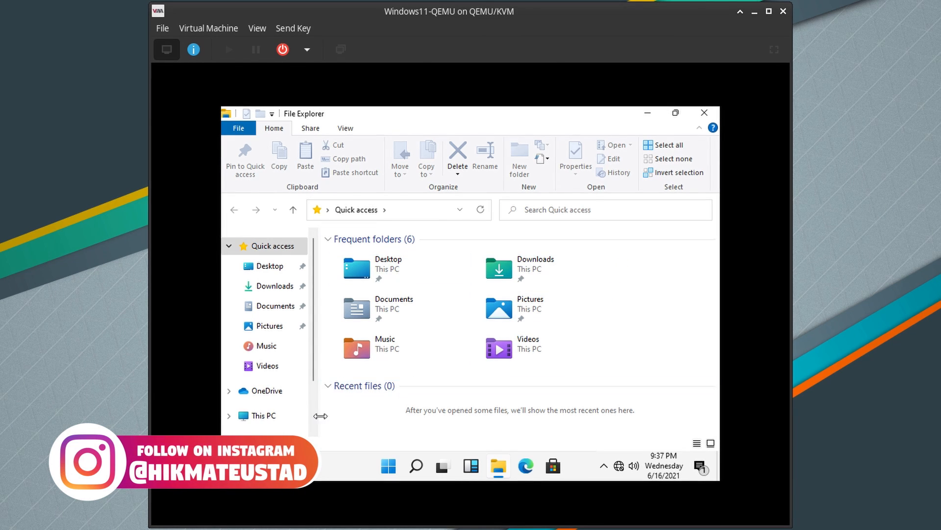
# Step: Open CD Drive (E:) virtio-win-0.1.190 and look through its folders and installers
pyautogui.scroll(-2, 310, 420)
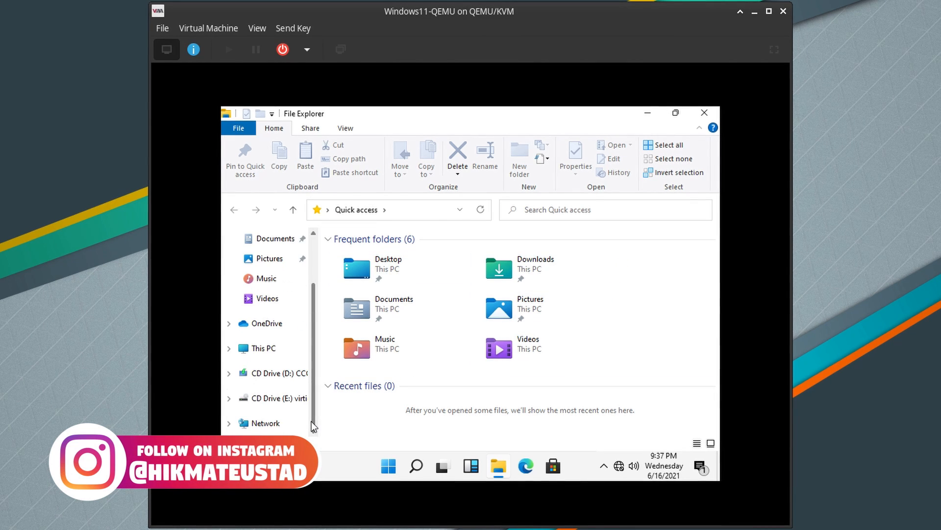
pyautogui.click(267, 400)
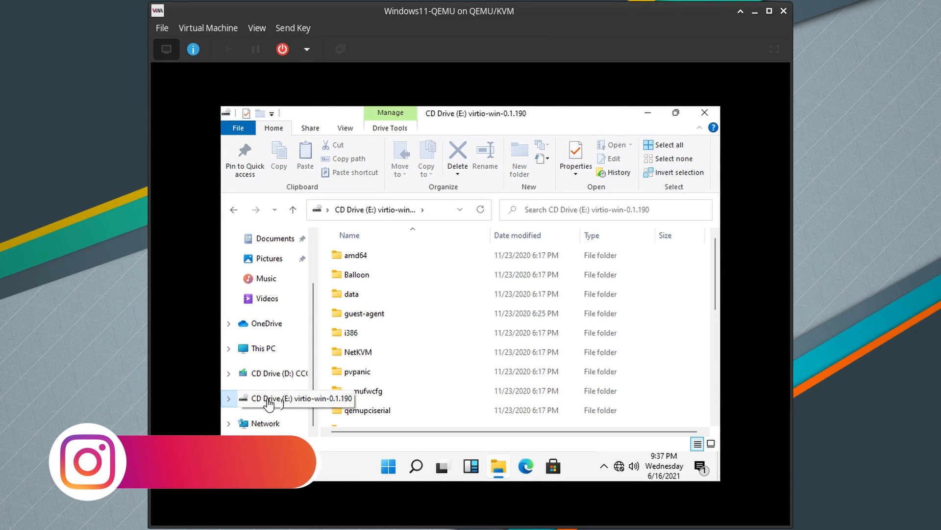
pyautogui.scroll(-4, 443, 353)
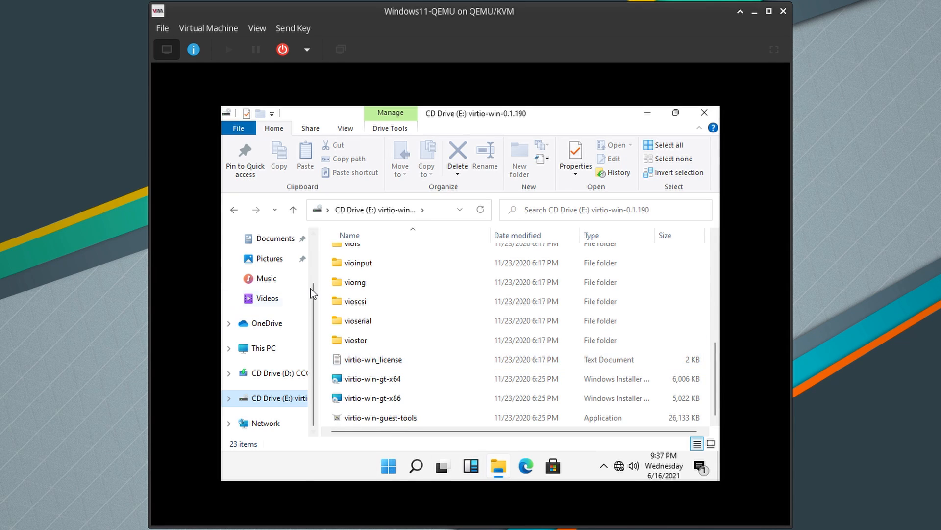
# Step: Open the properties of This PC, check the device specifications, and close the Settings window
pyautogui.scroll(2, 298, 304)
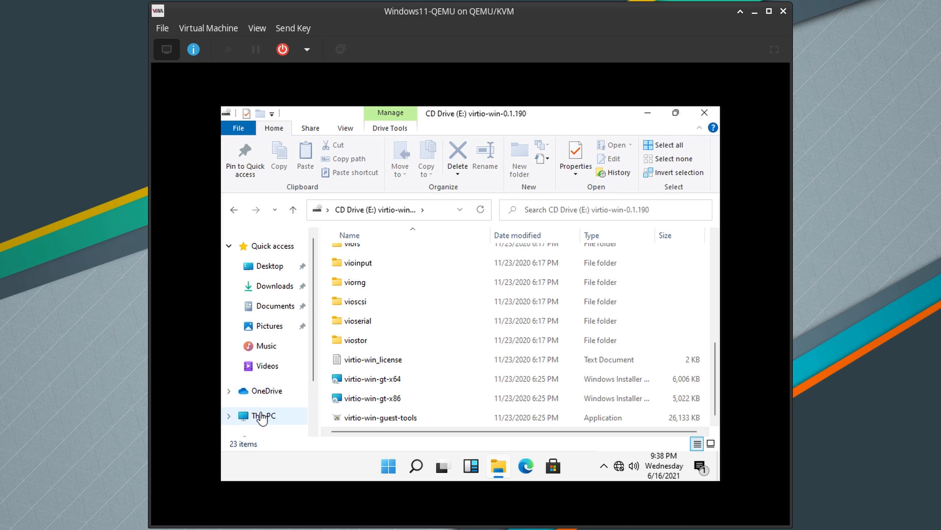
pyautogui.rightClick(259, 421)
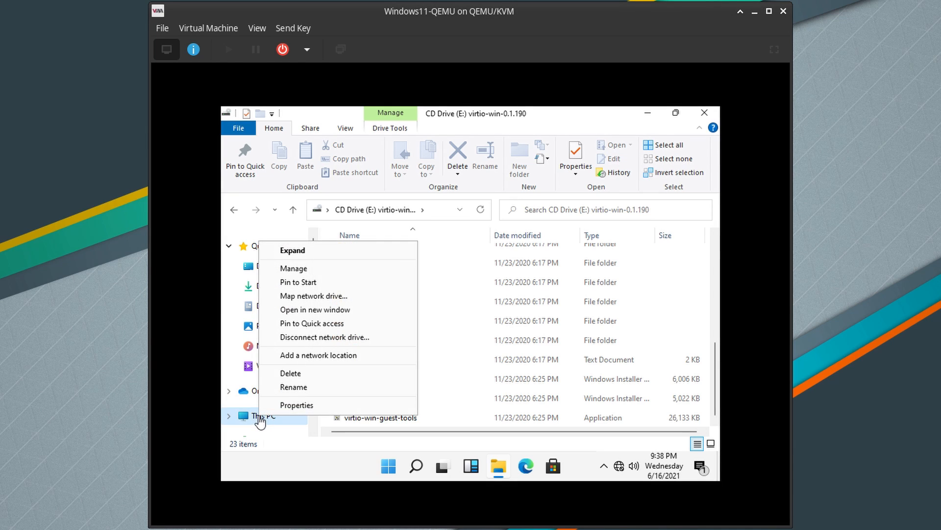
pyautogui.click(297, 405)
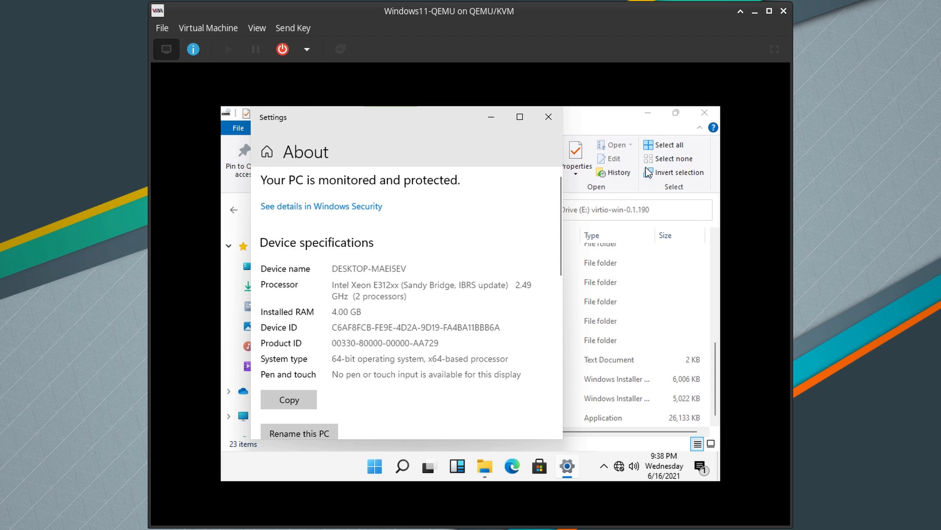
pyautogui.click(548, 118)
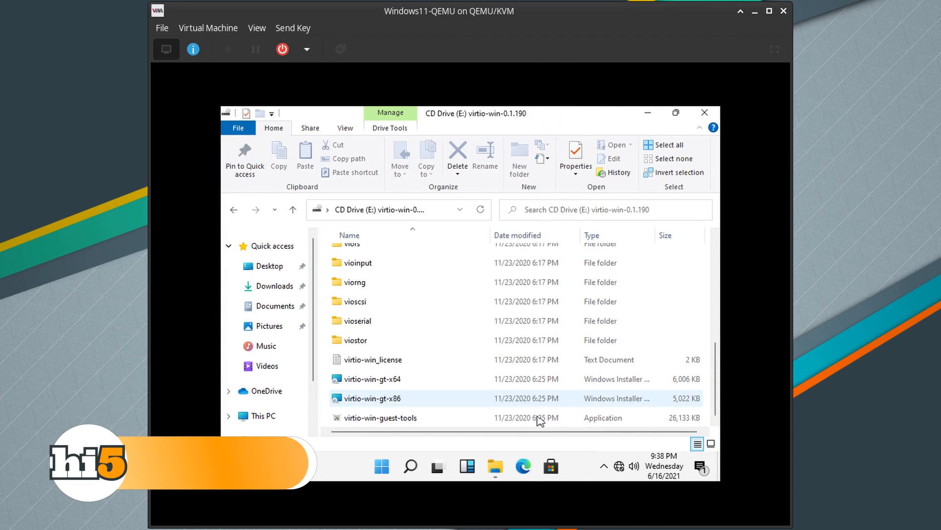
# Step: Launch the virtio-win-gt-x64 installer from the CD, and check the display adapters in Device Manager before continuing
pyautogui.doubleClick(382, 380)
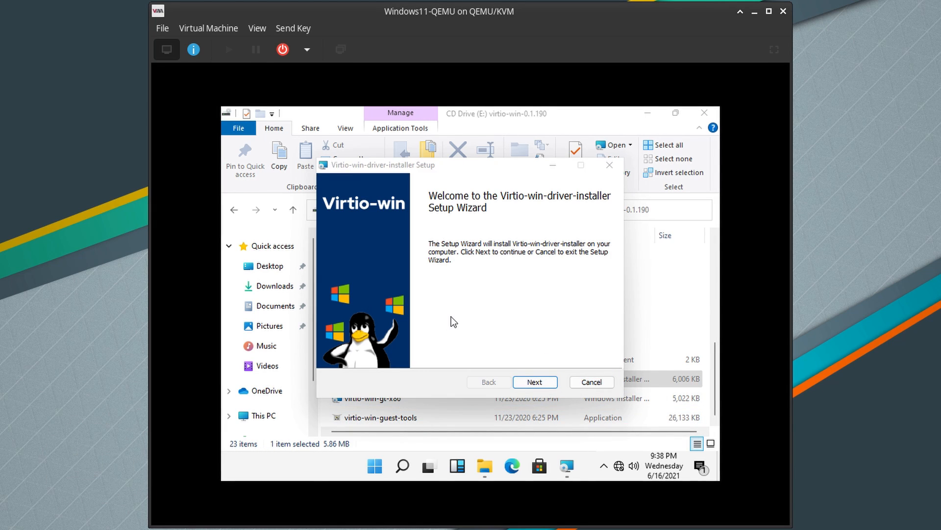
pyautogui.press('super+x')
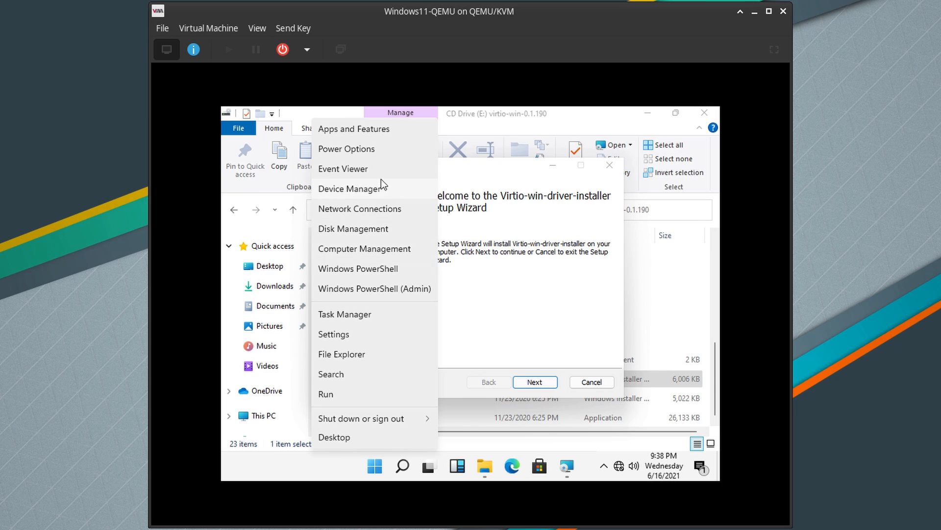
pyautogui.click(369, 190)
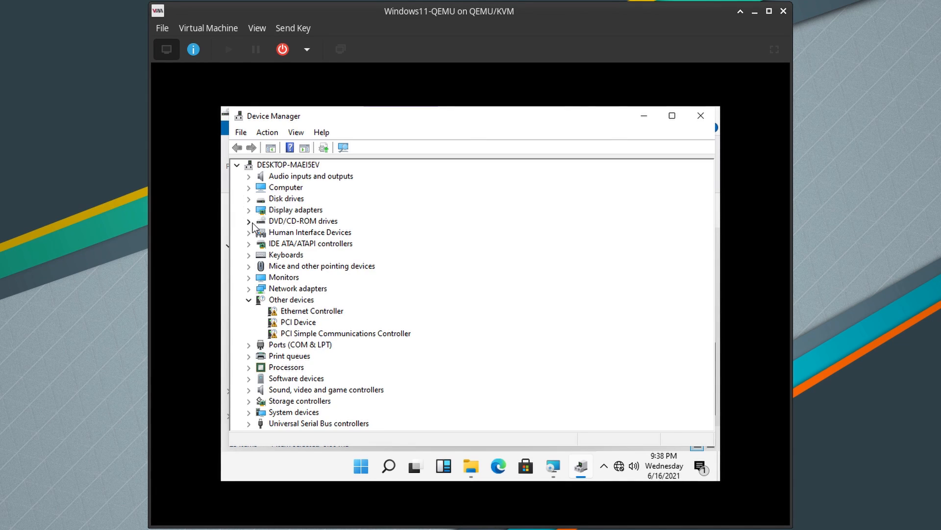
pyautogui.click(249, 210)
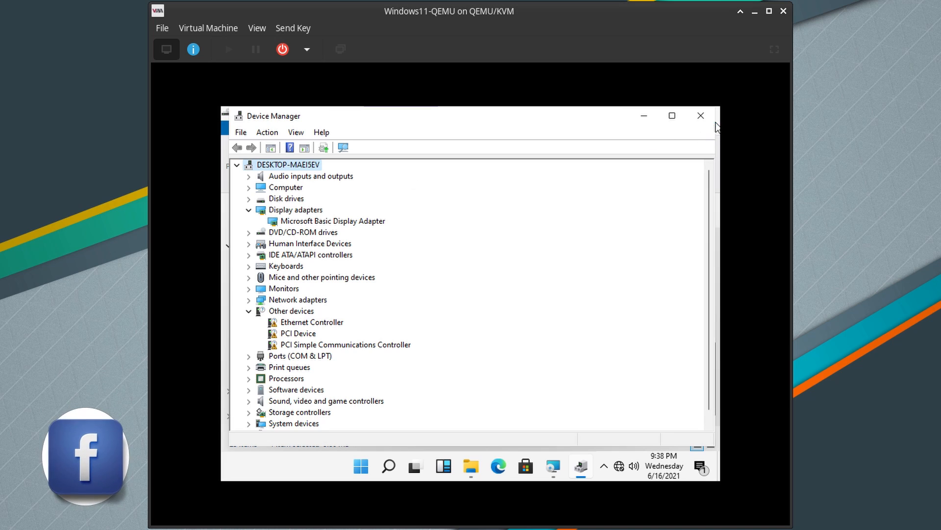
pyautogui.click(700, 115)
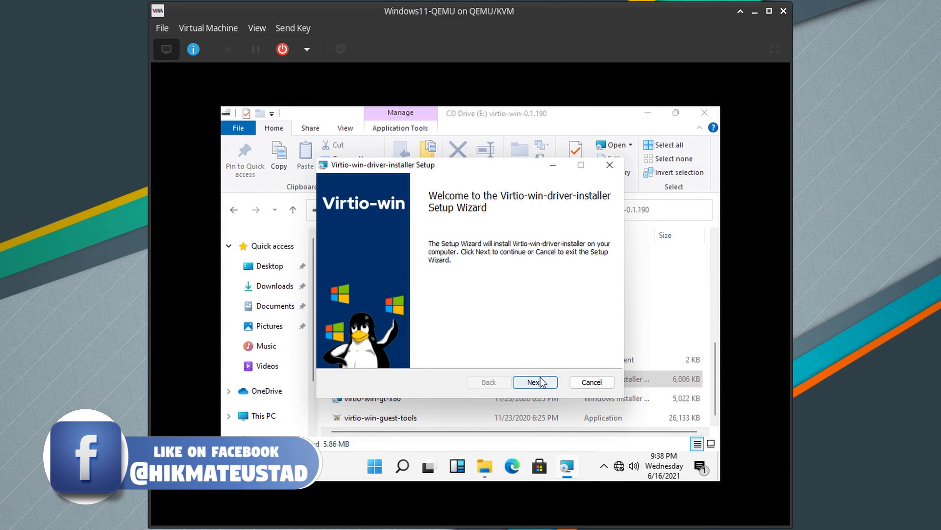
# Step: Accept the license terms in the Virtio-win-driver-installer wizard and continue to Custom Setup
pyautogui.click(534, 386)
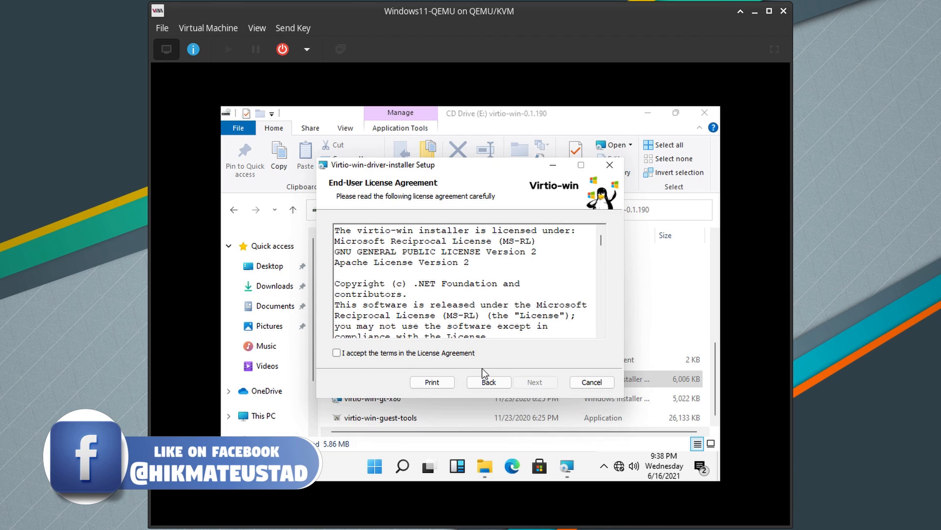
pyautogui.click(459, 356)
pyautogui.click(534, 382)
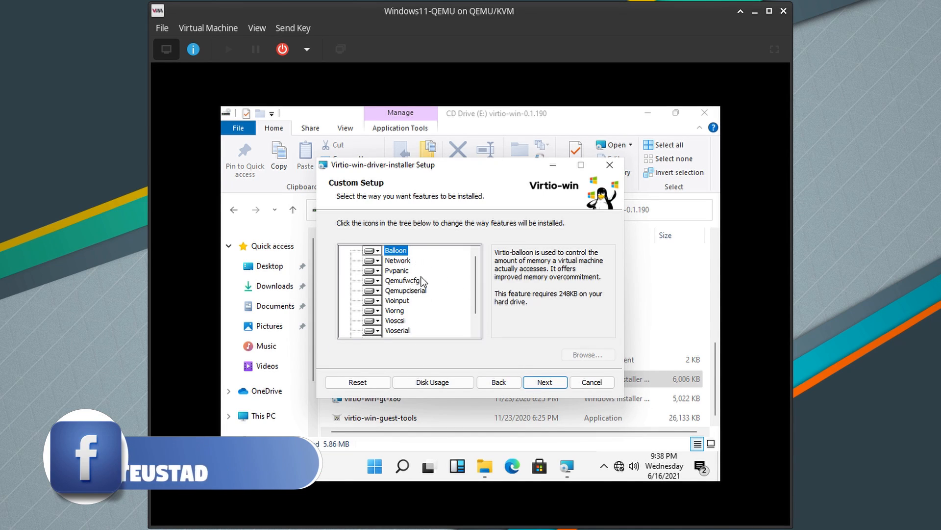
# Step: Review the list of virtio driver features, keep the default selection, and start the installation with User Account Control approval
pyautogui.scroll(-1, 476, 319)
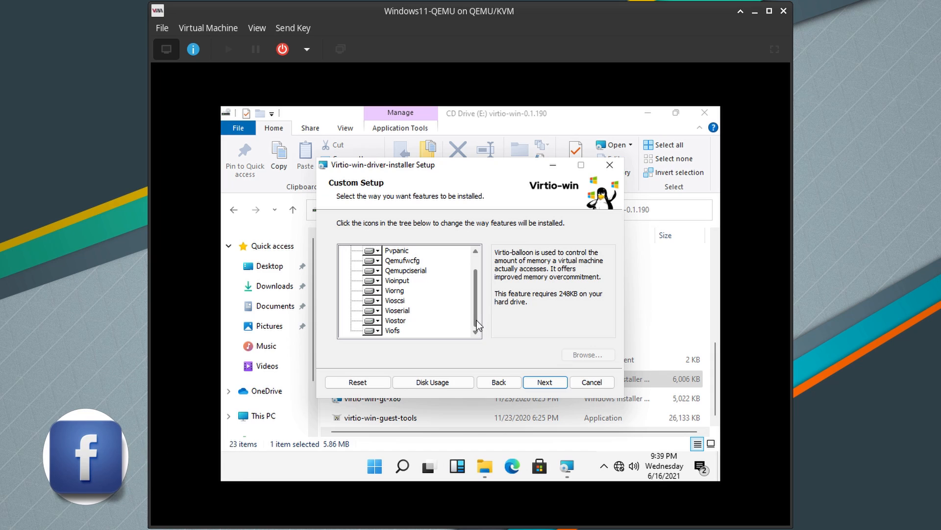
pyautogui.scroll(1, 471, 263)
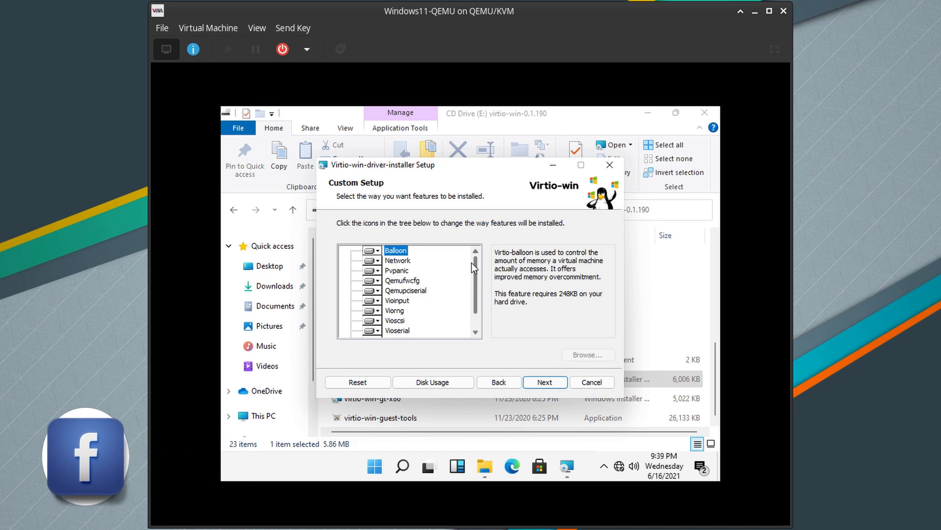
pyautogui.click(543, 383)
pyautogui.click(533, 385)
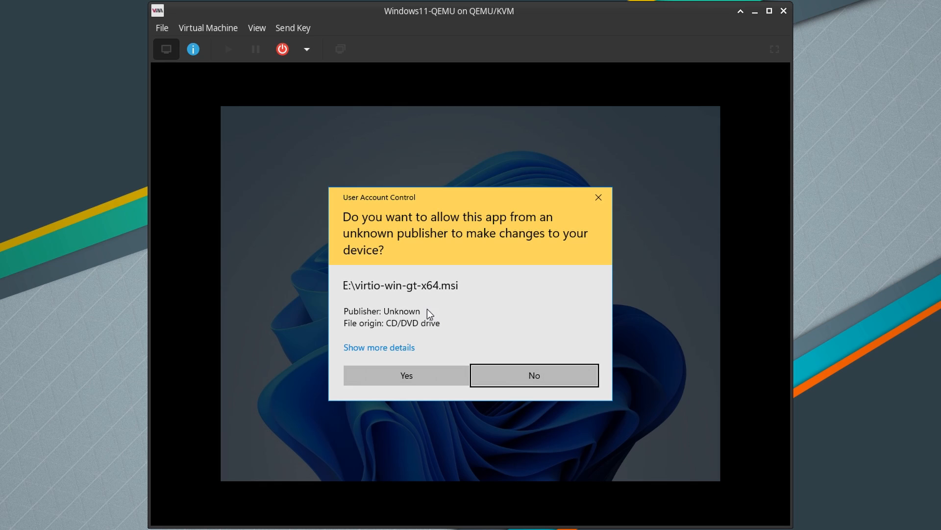
pyautogui.click(387, 382)
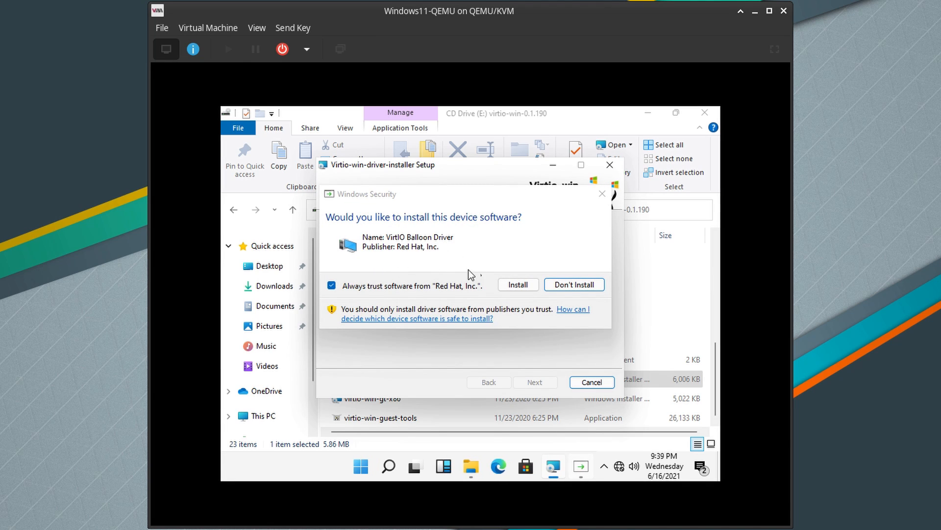
# Step: Install the Red Hat, Inc. device software with its publisher always trusted, finish the setup wizard, and close File Explorer
pyautogui.click(518, 284)
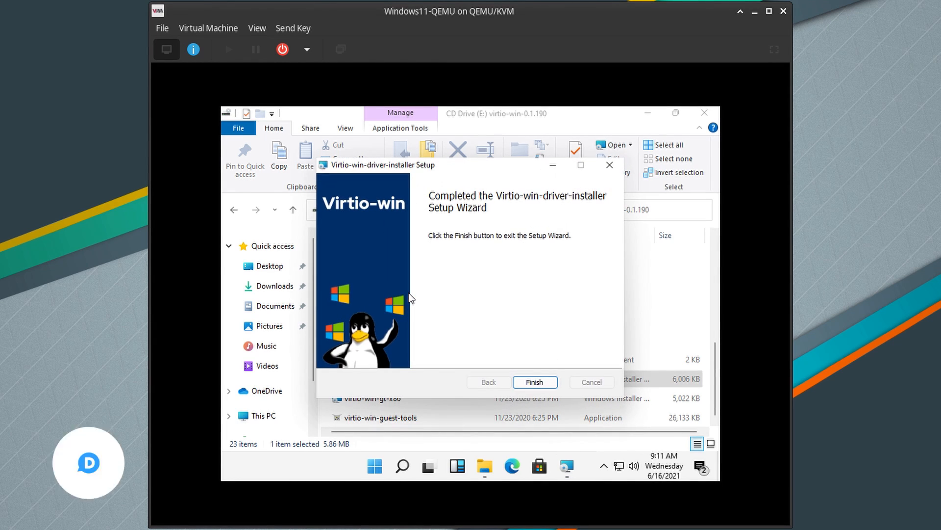
pyautogui.click(531, 384)
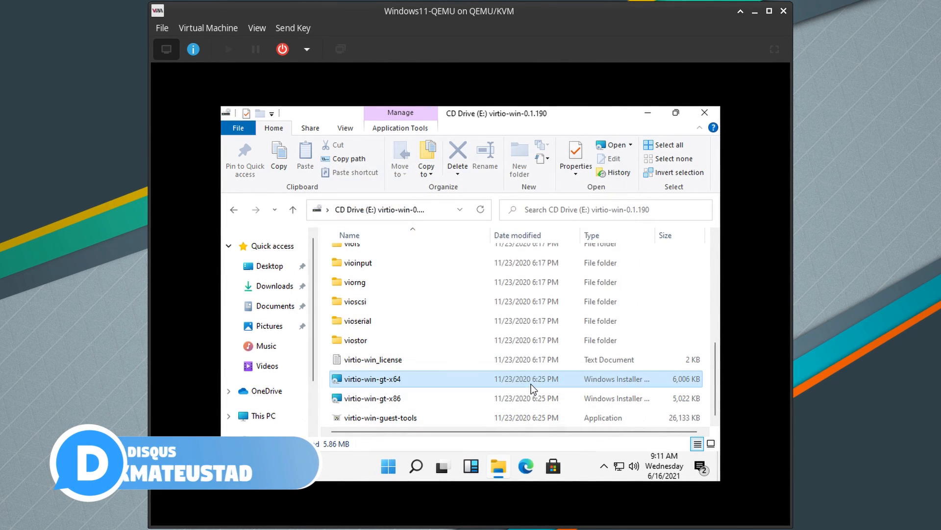
pyautogui.click(705, 115)
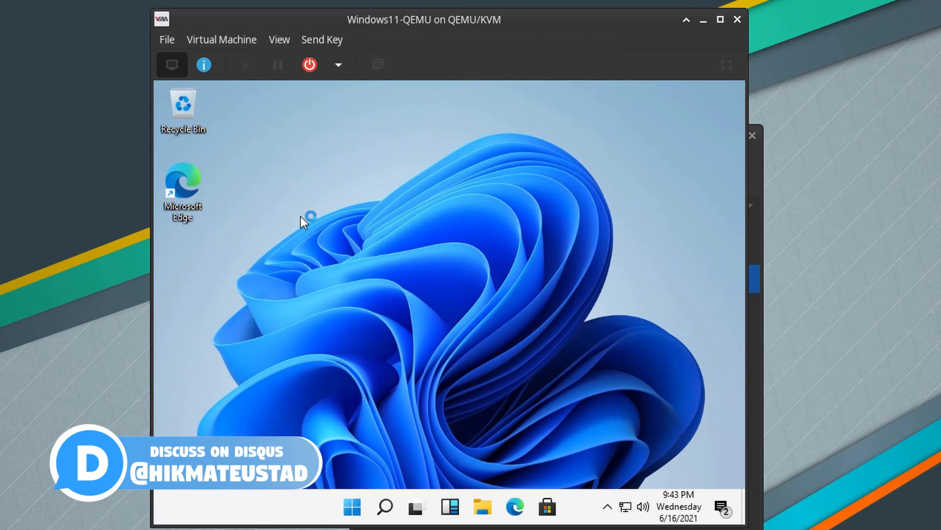
# Step: Open the desktop's Display settings, check the scale and display resolution options, and close Settings
pyautogui.rightClick(301, 217)
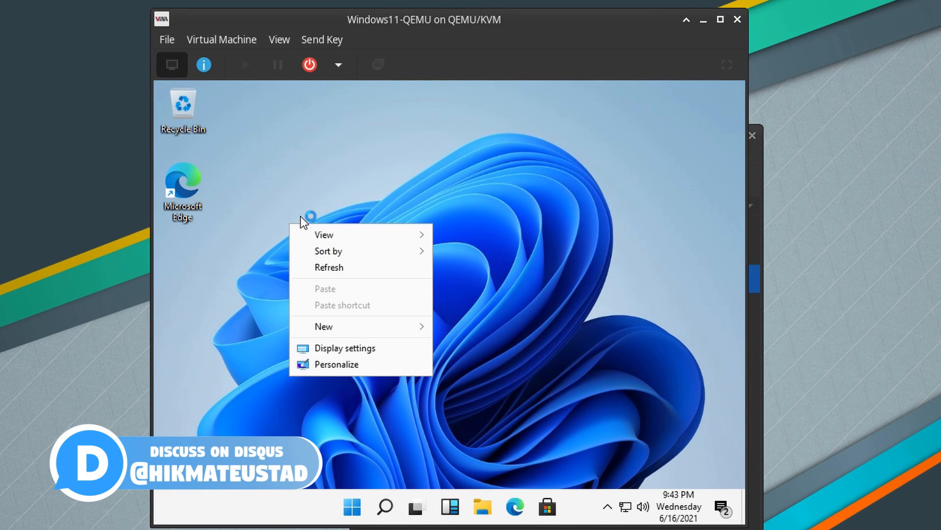
pyautogui.click(363, 347)
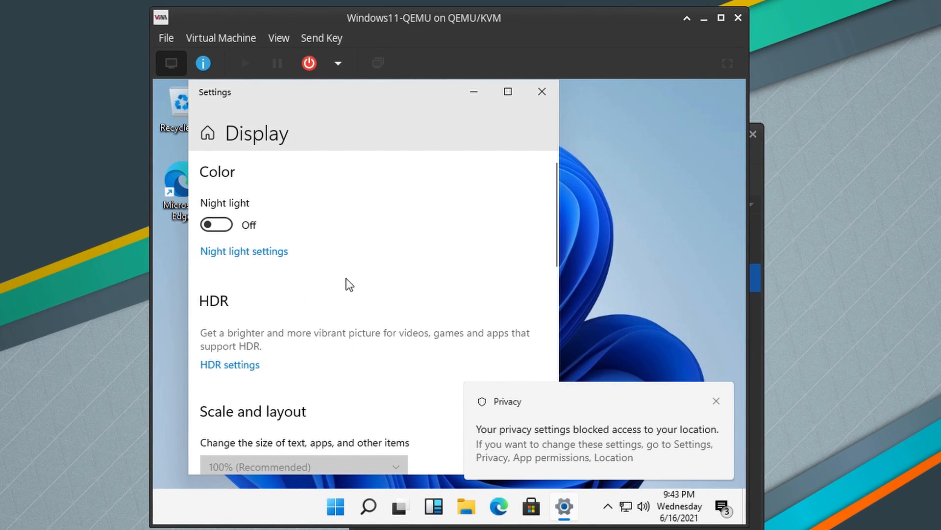
pyautogui.scroll(-4, 430, 333)
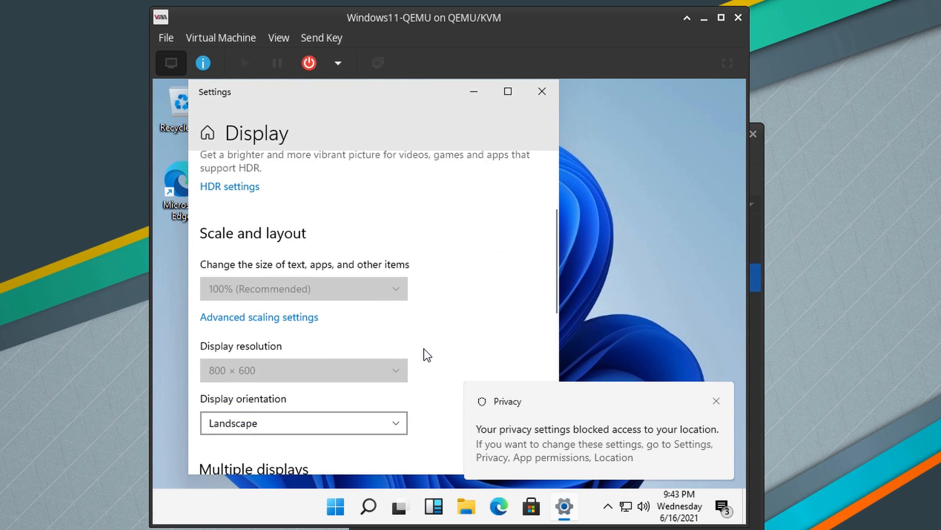
pyautogui.scroll(-3, 437, 343)
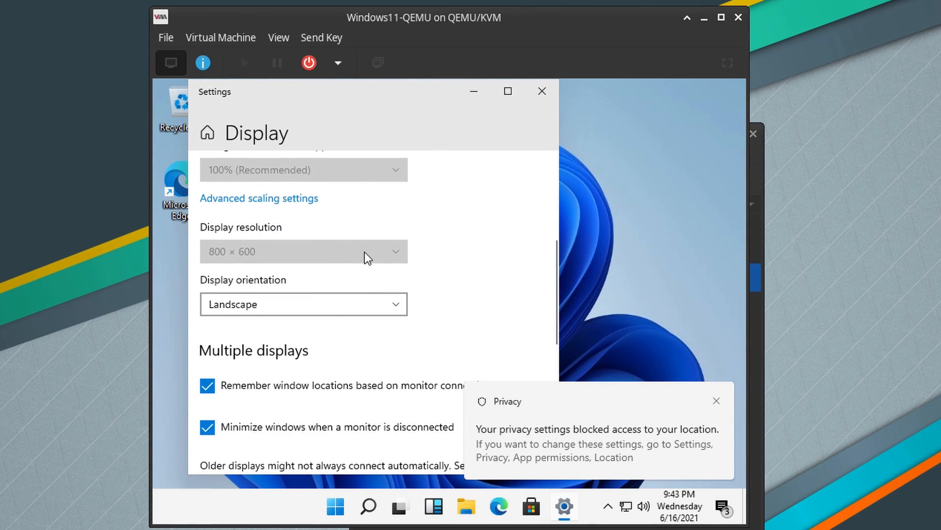
pyautogui.click(542, 91)
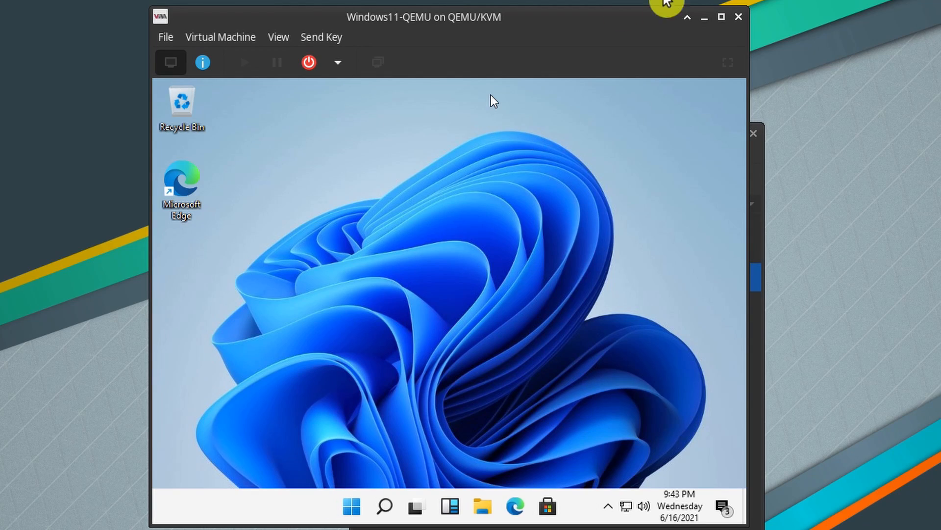
# Step: Maximize the virtual machine window and switch its console to Fullscreen
pyautogui.click(722, 16)
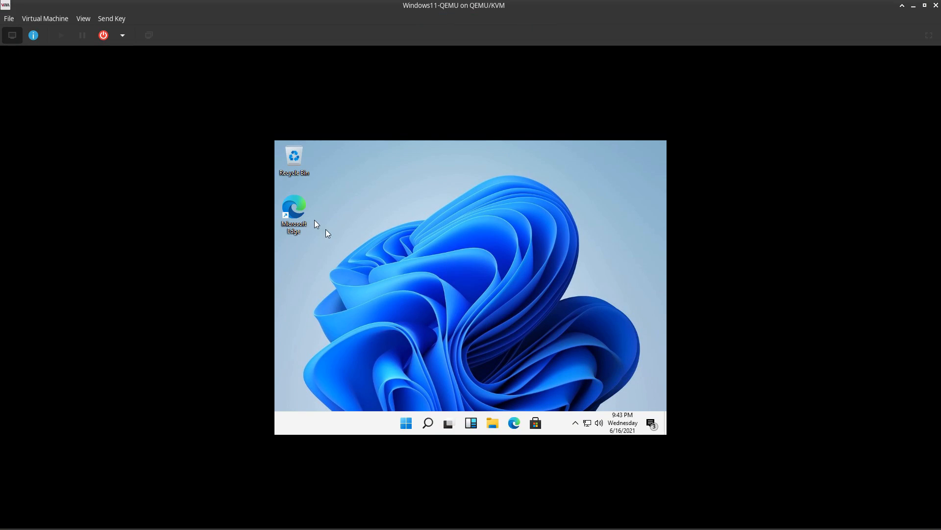
pyautogui.click(83, 19)
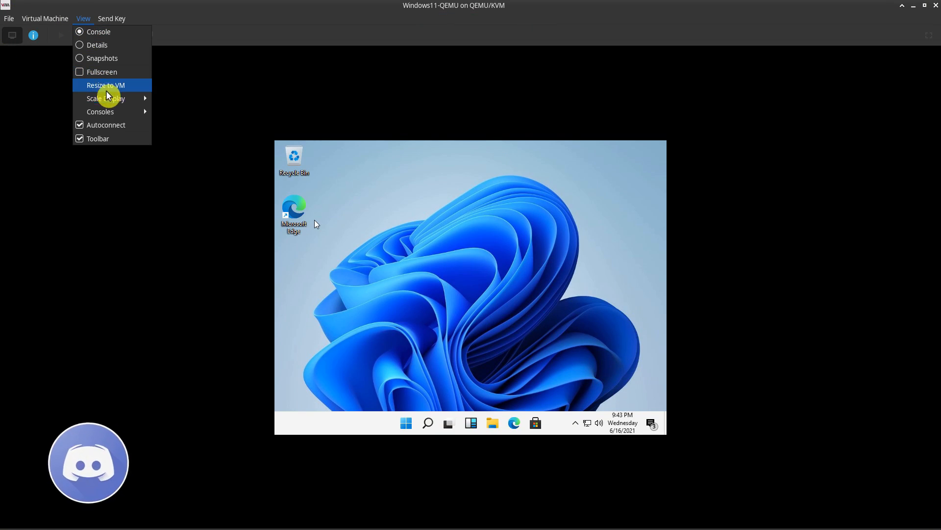
pyautogui.click(105, 72)
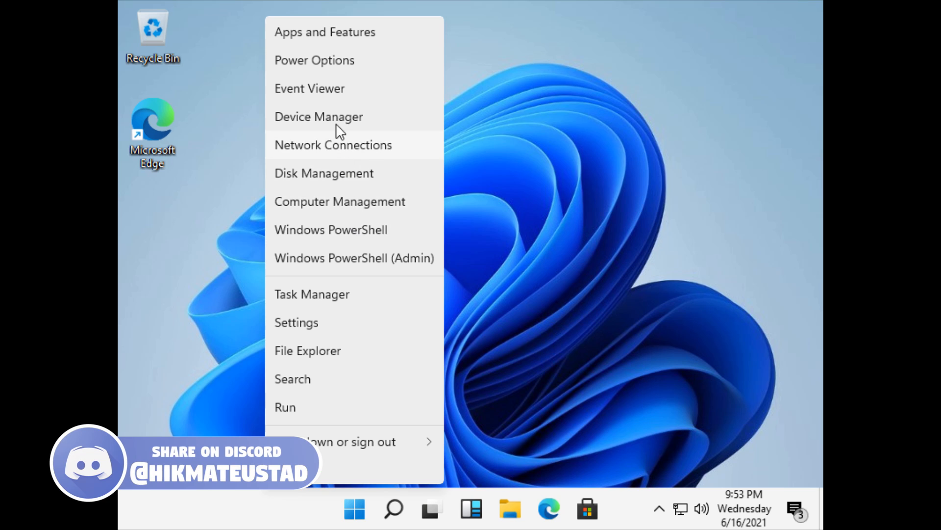
# Step: Open Device Manager, check which adapter is listed under Display adapters, and close it
pyautogui.click(336, 131)
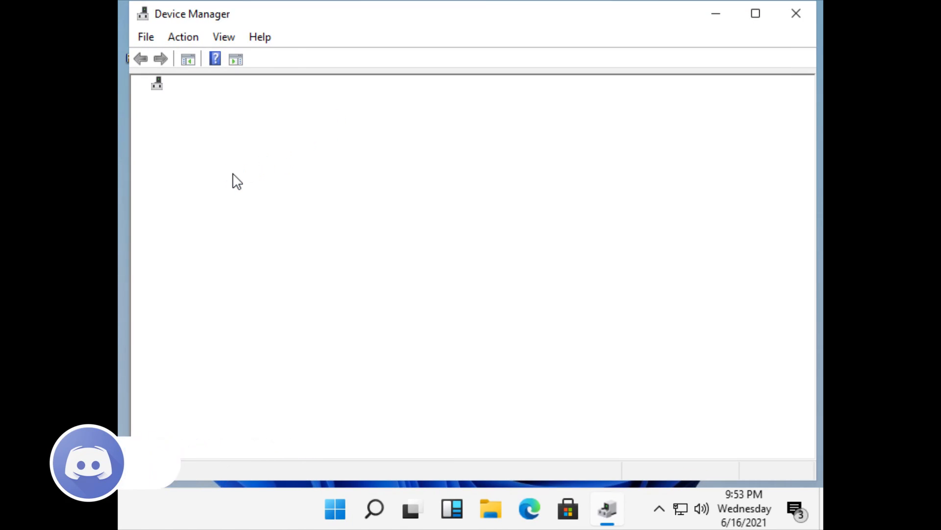
pyautogui.click(157, 147)
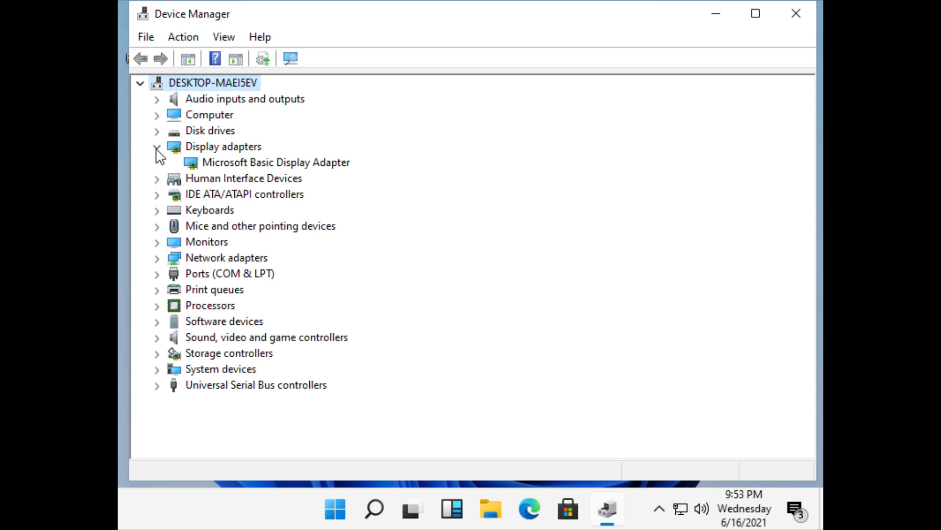
pyautogui.click(232, 163)
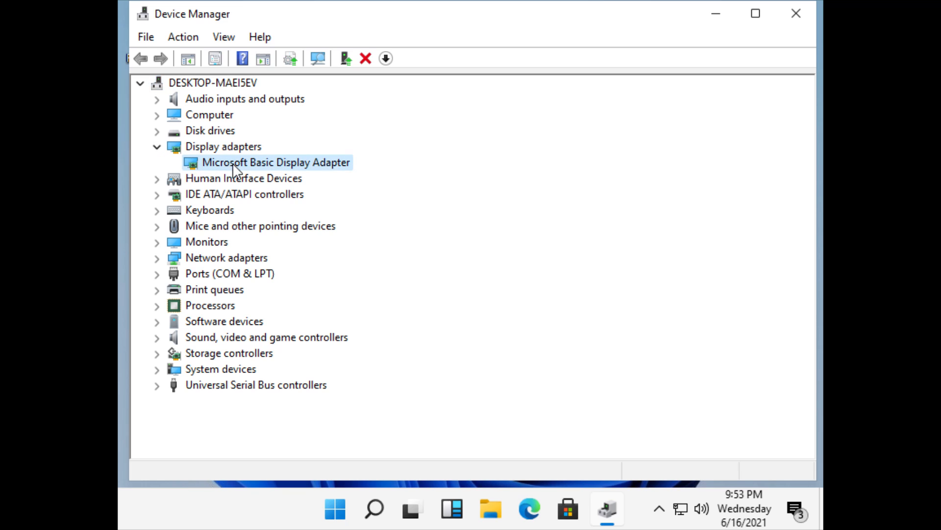
pyautogui.click(795, 19)
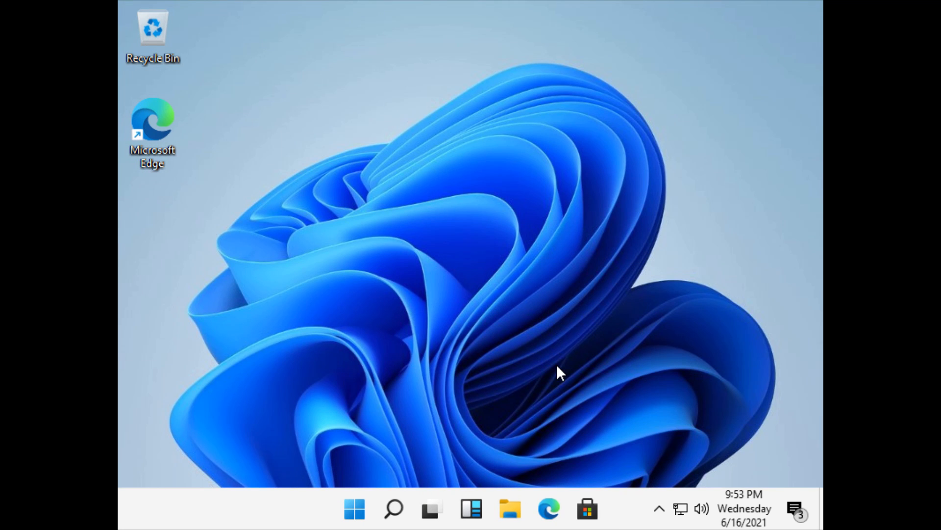
# Step: Switch to Microsoft Edge, search for "spice download", and open the Download page of spice-space.org
pyautogui.click(550, 512)
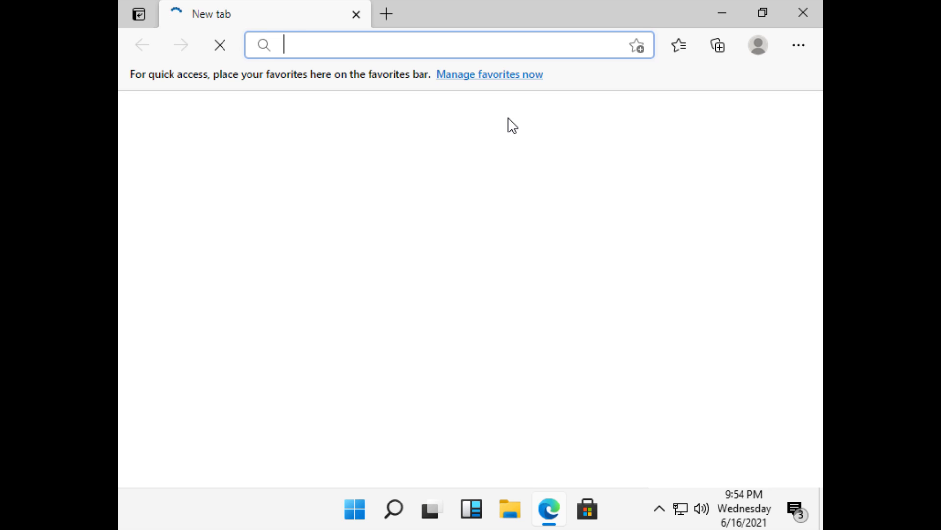
pyautogui.write('spic')
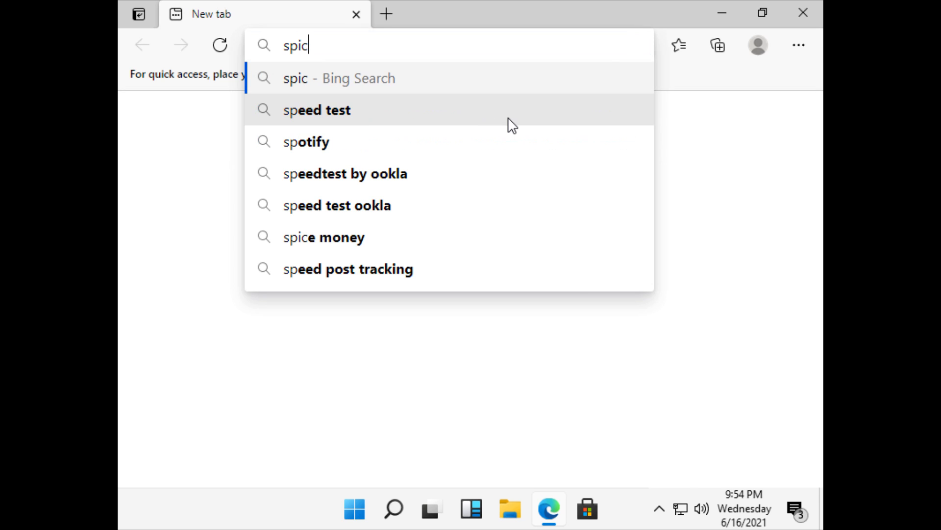
pyautogui.write('e download')
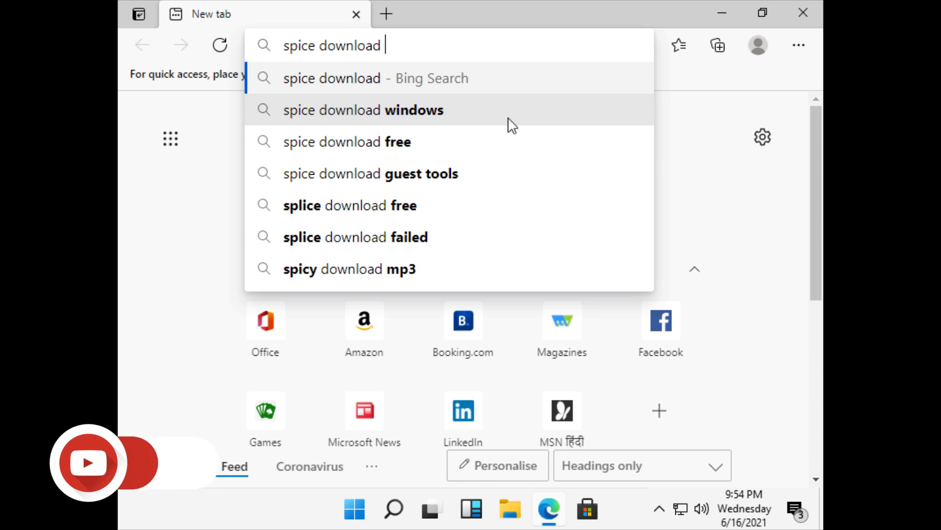
pyautogui.press('Return')
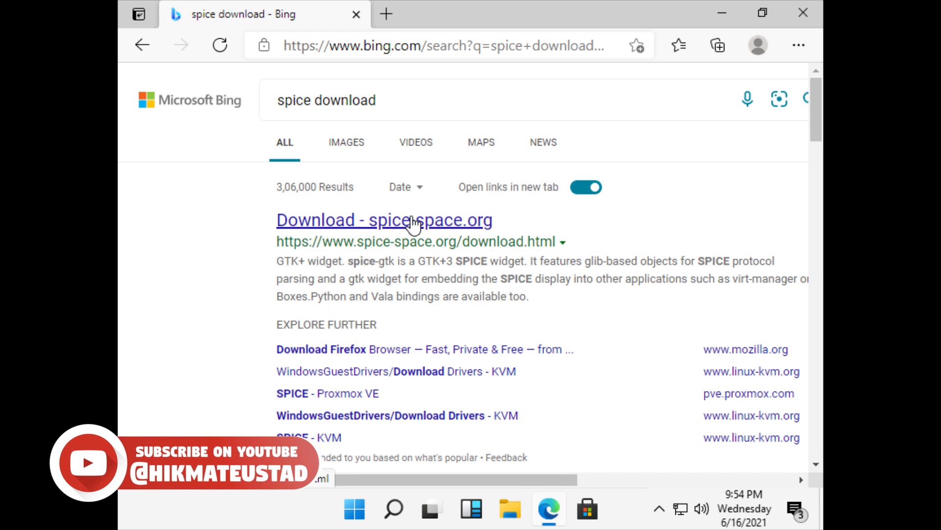
pyautogui.click(409, 222)
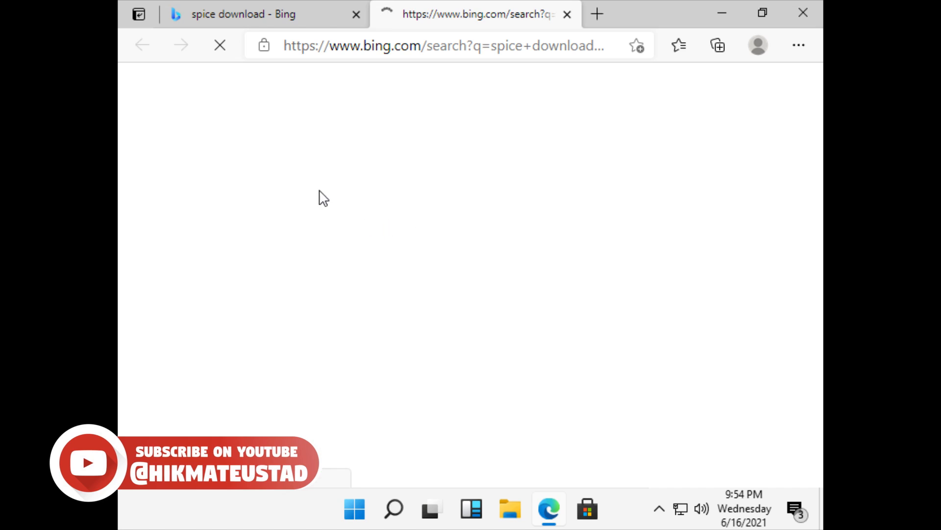
# Step: Close the leftover search tab, download the Windows guest tools (spice-guest-tools) under Windows binaries, and close the browser
pyautogui.click(357, 15)
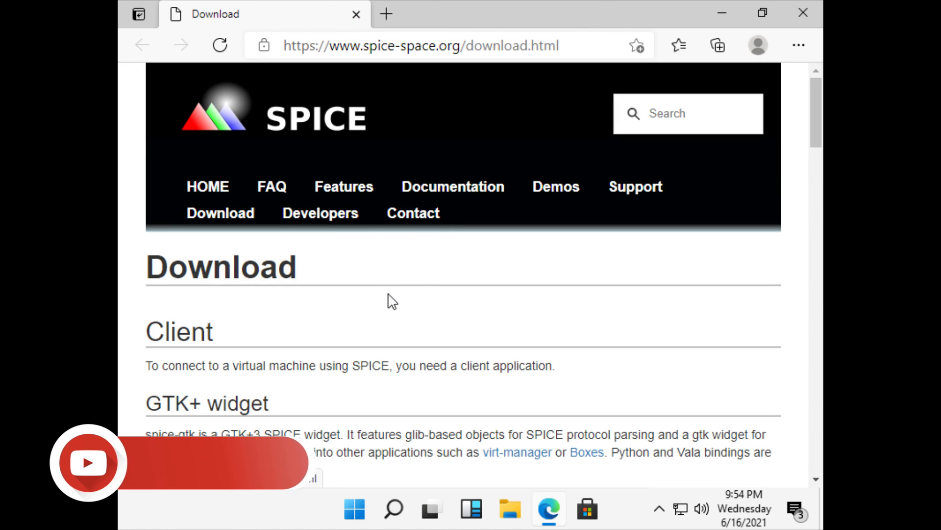
pyautogui.scroll(-1, 384, 306)
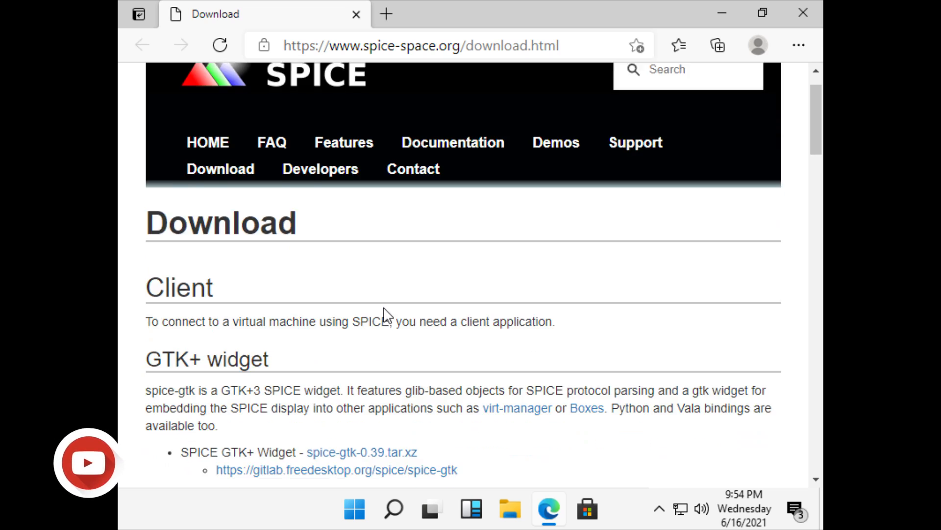
pyautogui.scroll(-7, 384, 314)
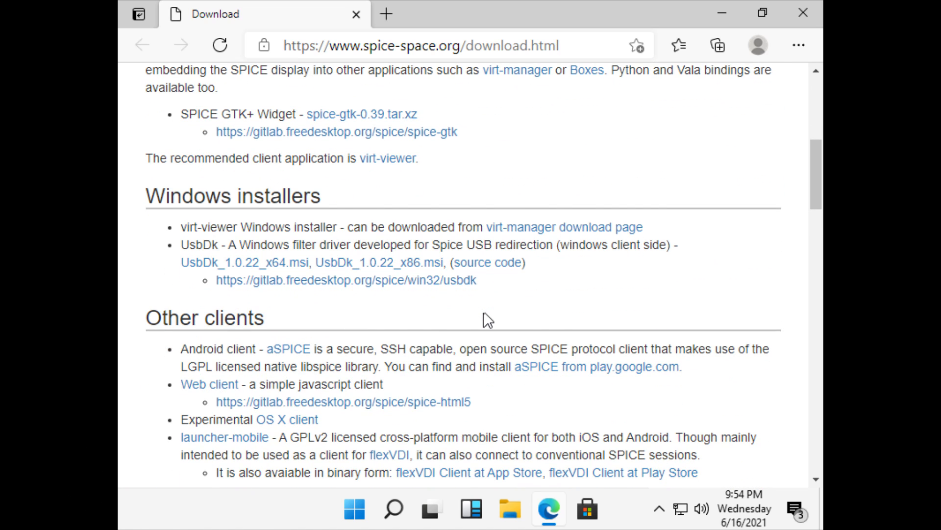
pyautogui.scroll(-8, 488, 320)
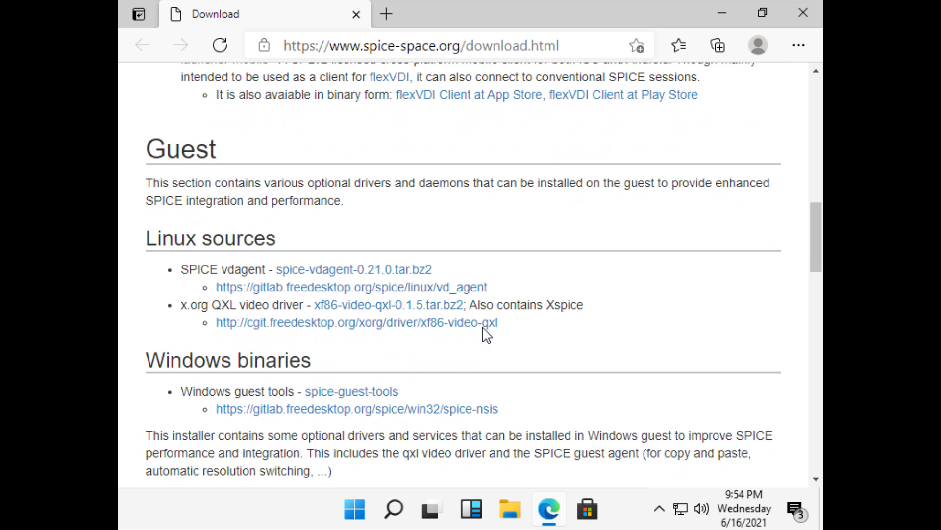
pyautogui.scroll(-1, 473, 349)
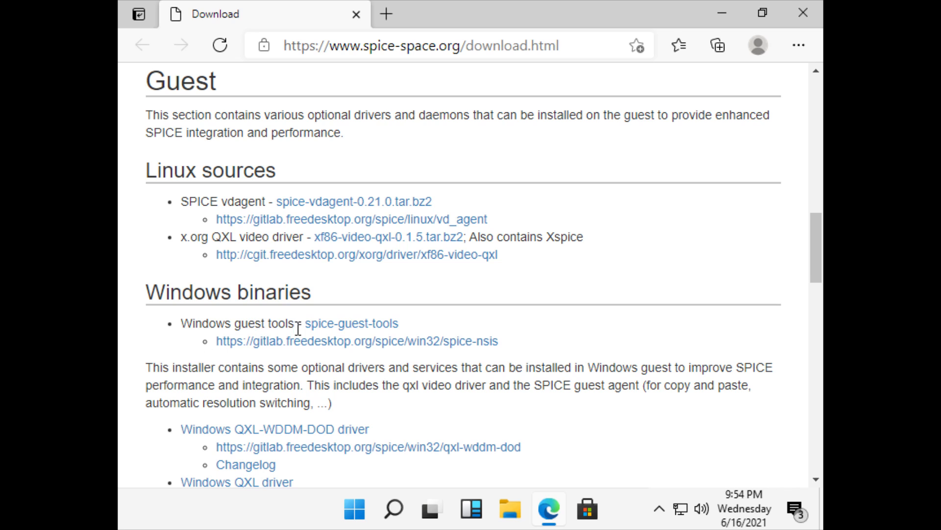
pyautogui.click(346, 326)
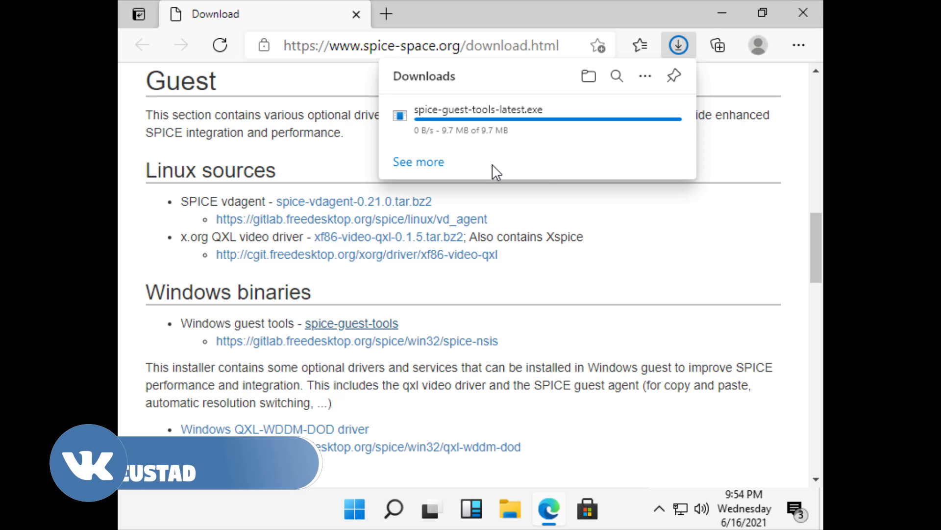
pyautogui.click(434, 123)
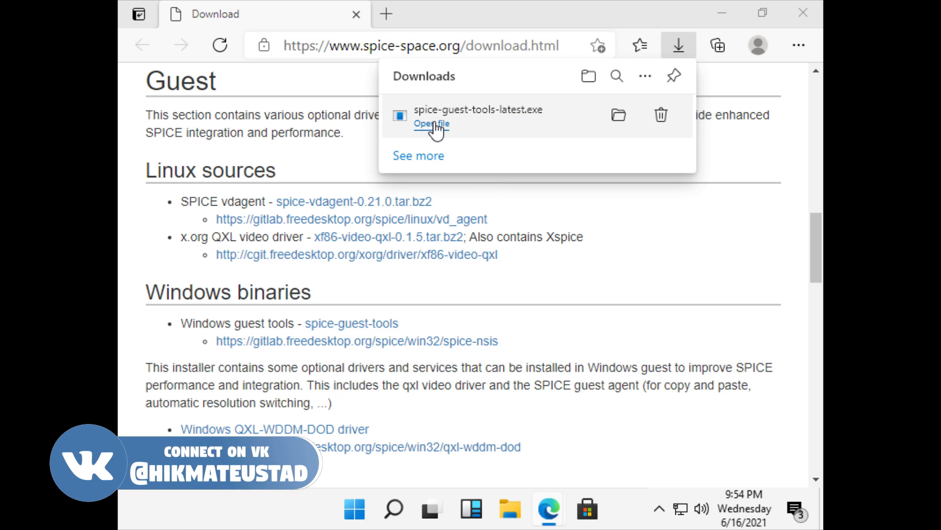
pyautogui.click(802, 9)
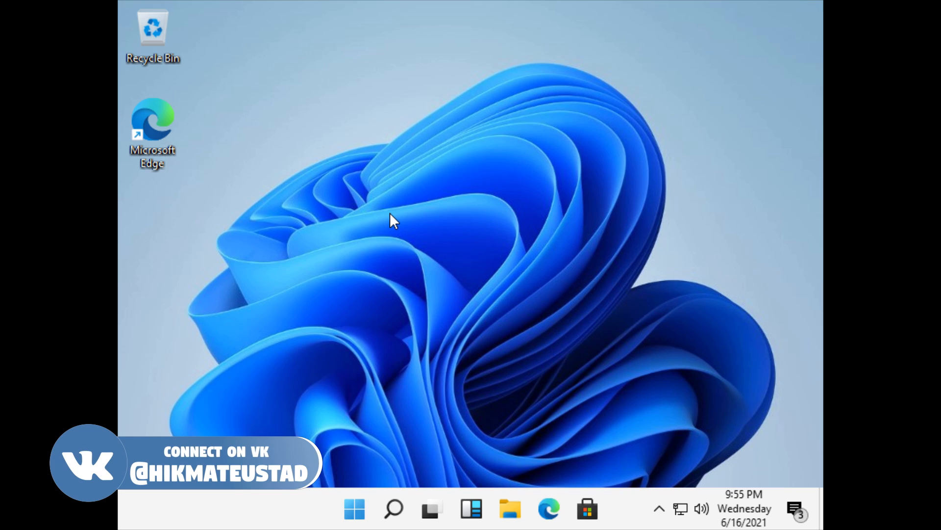
# Step: Run spice-guest-tools-latest from the Downloads folder in File Explorer and allow it to make changes to the device
pyautogui.press('super+e')
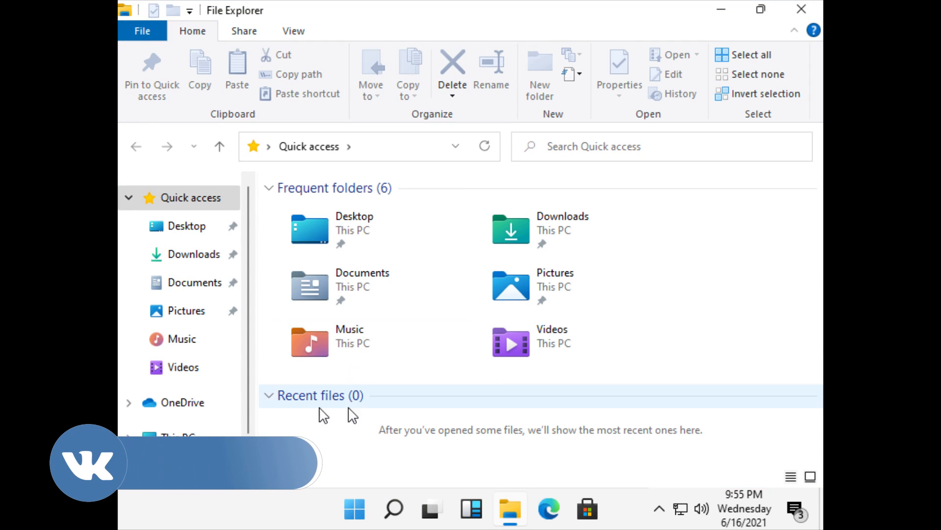
pyautogui.scroll(-2, 243, 434)
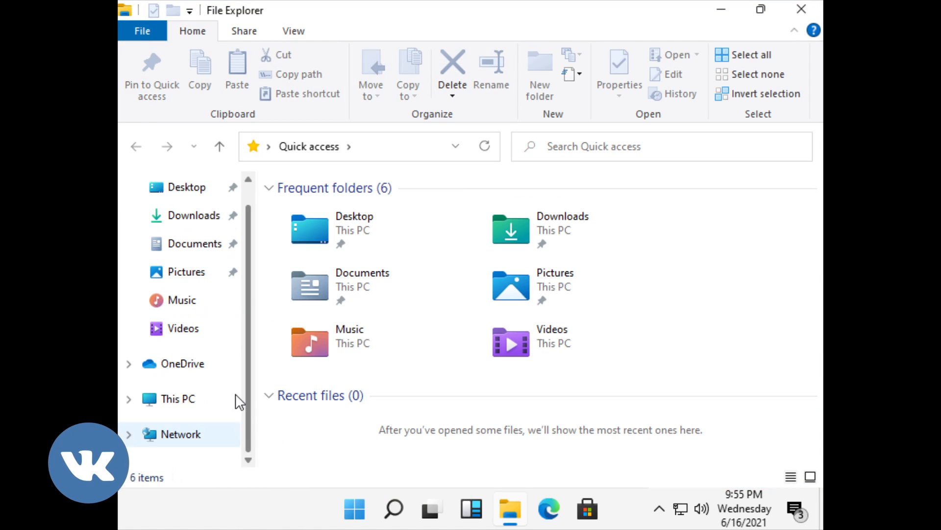
pyautogui.click(173, 216)
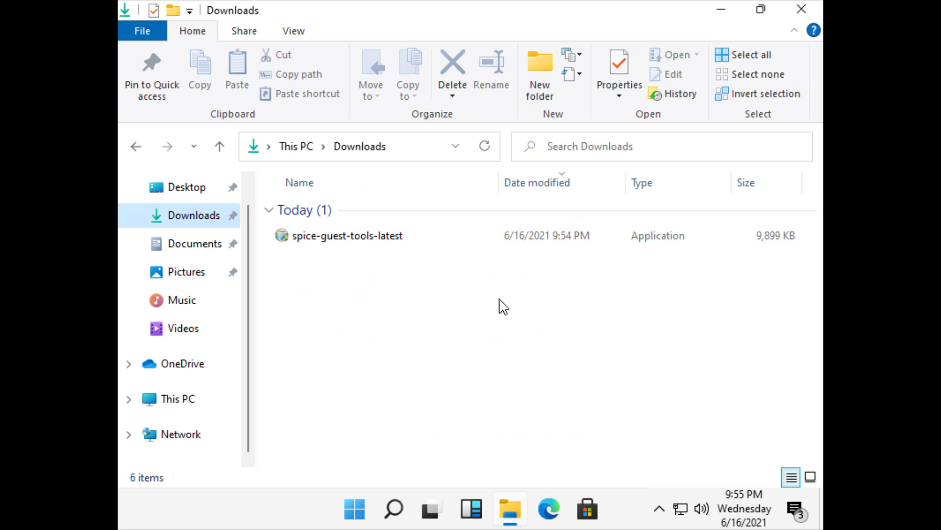
pyautogui.click(402, 318)
pyautogui.click(364, 238)
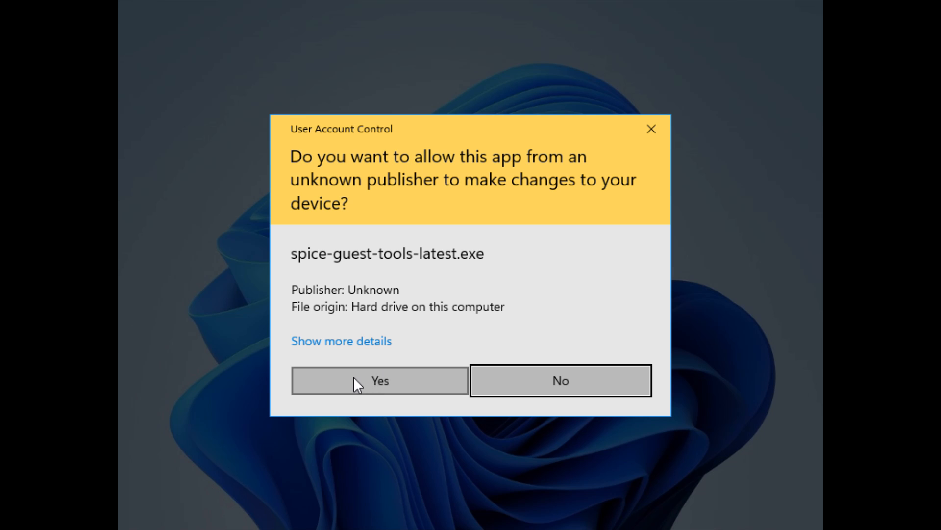
pyautogui.click(354, 379)
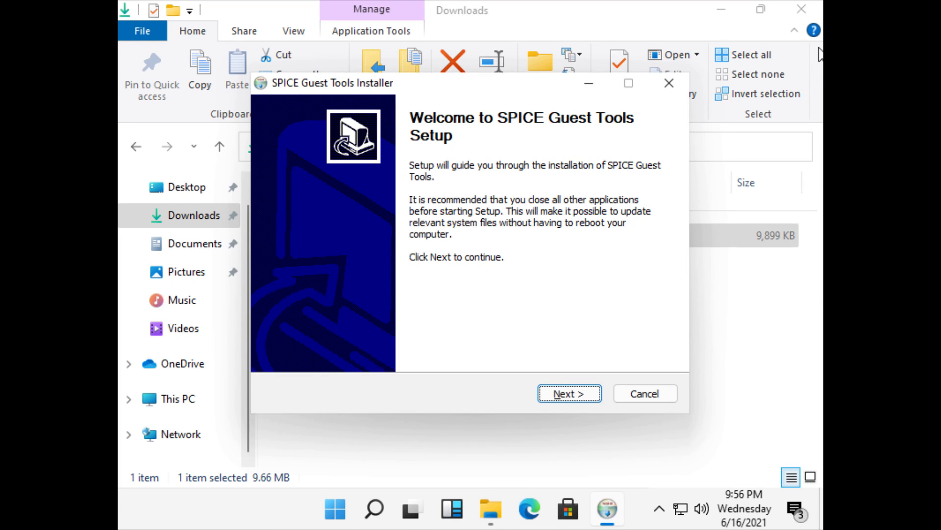
# Step: Close File Explorer and install SPICE Guest Tools, accepting the license and the VirtIO Serial Driver from Red Hat, Inc
pyautogui.click(803, 11)
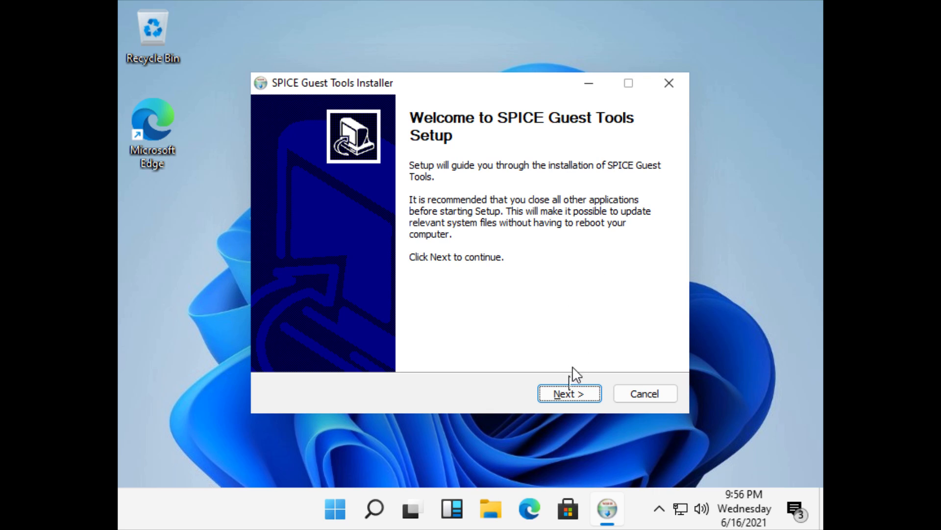
pyautogui.click(564, 392)
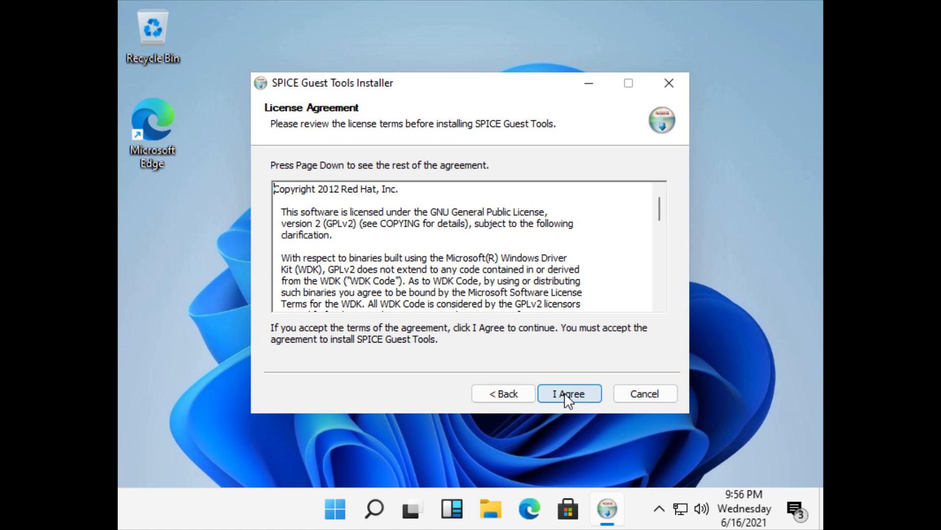
pyautogui.click(589, 397)
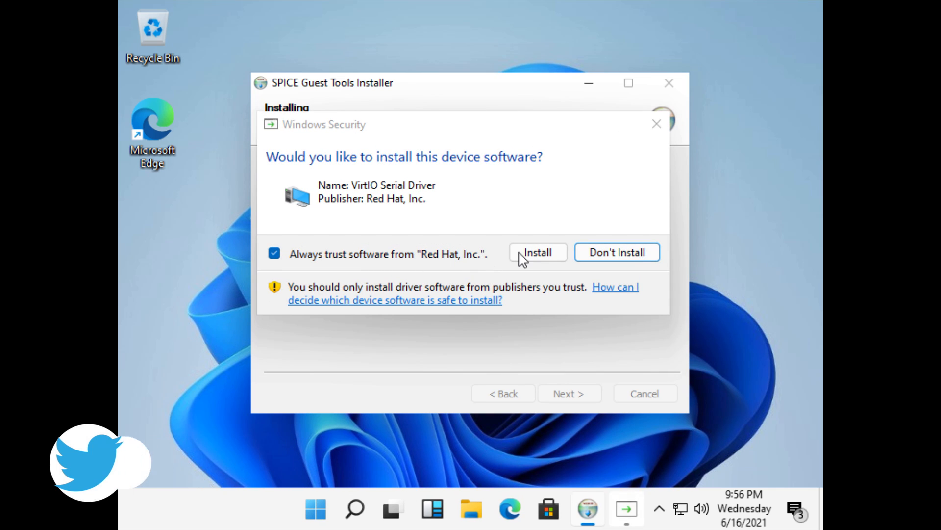
pyautogui.click(527, 252)
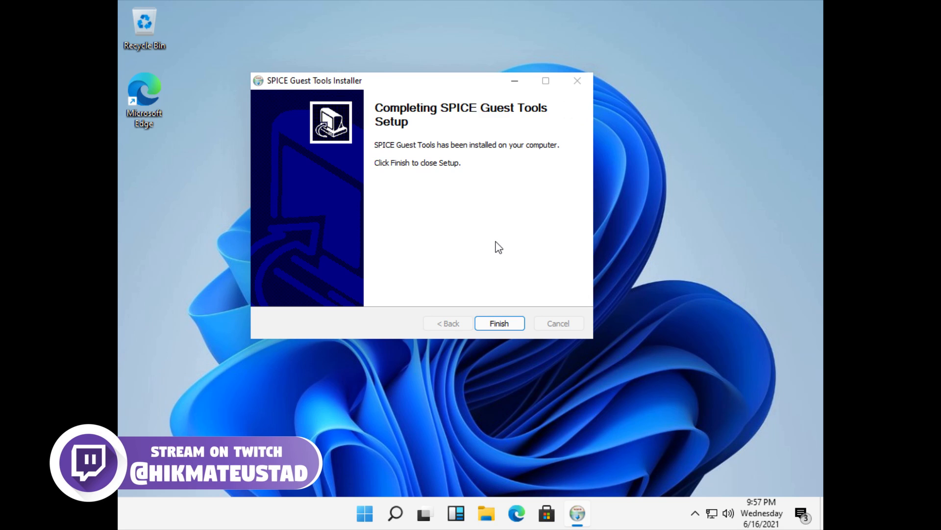
pyautogui.click(501, 325)
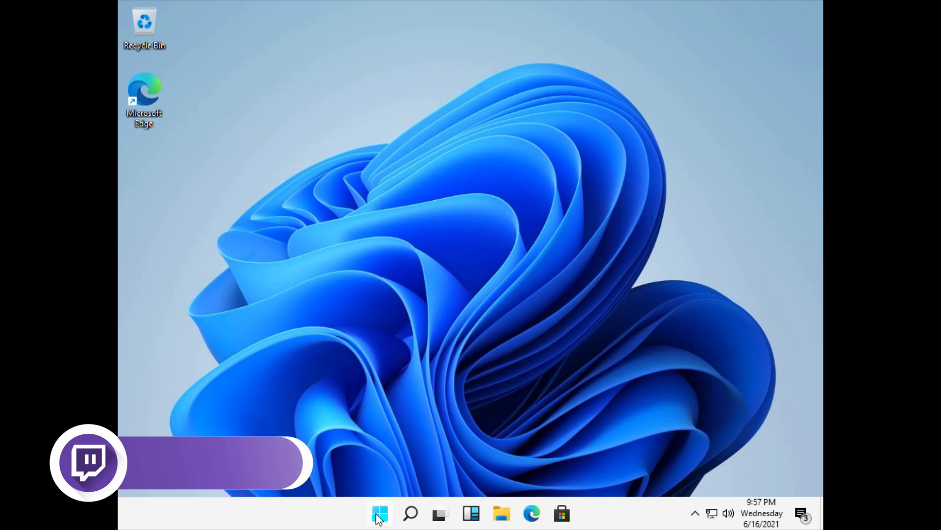
# Step: Restart Windows in the virtual machine and sign in with the account password
pyautogui.click(379, 515)
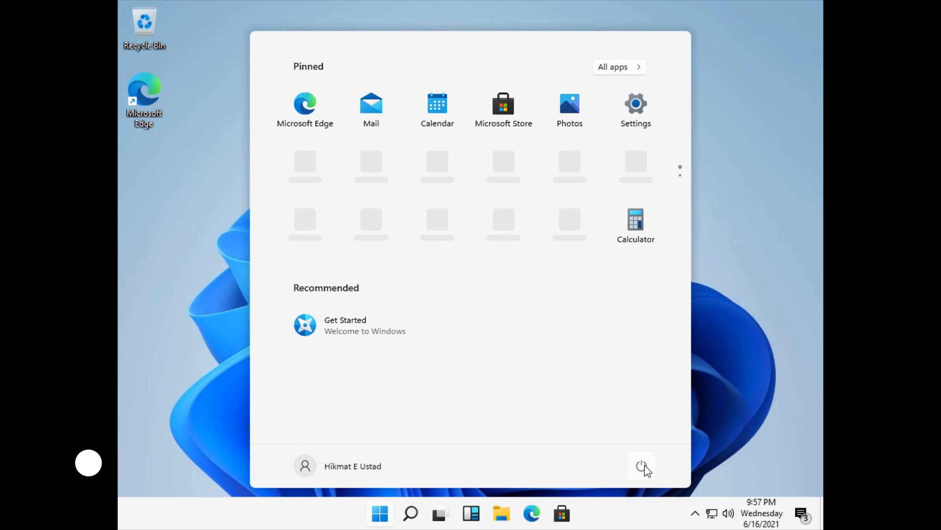
pyautogui.click(644, 465)
pyautogui.click(641, 440)
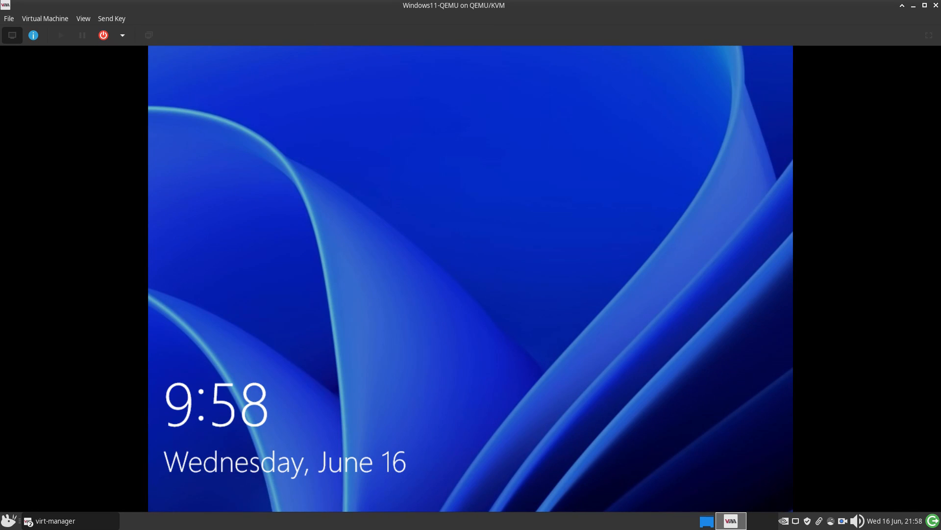
pyautogui.press('Return')
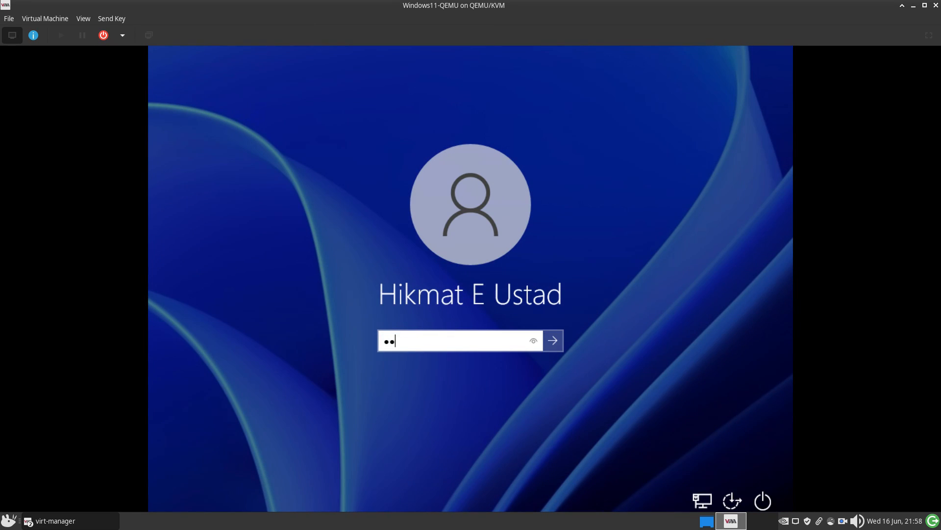
pyautogui.press('Return')
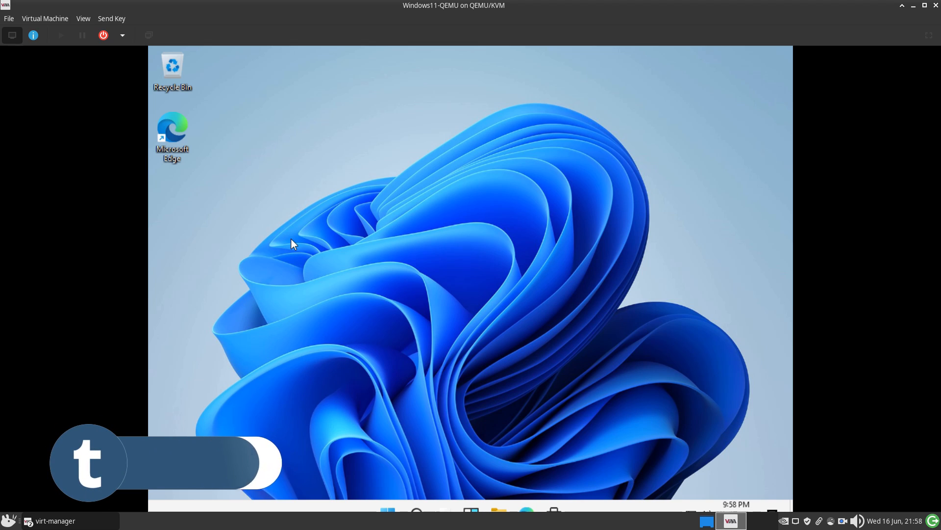
# Step: Open Device Manager again, check the adapter under Display adapters after the guest tools installation, and close it
pyautogui.press('super+x')
pyautogui.click(364, 237)
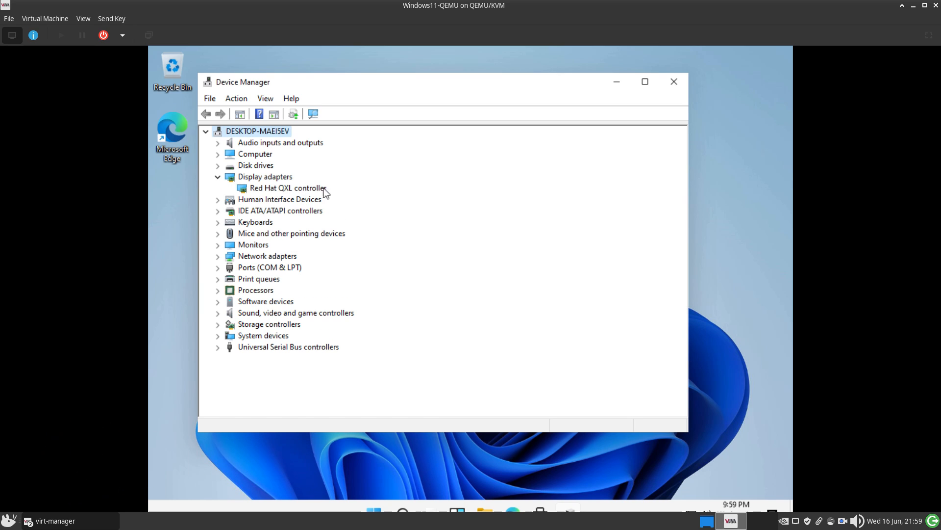
pyautogui.click(674, 83)
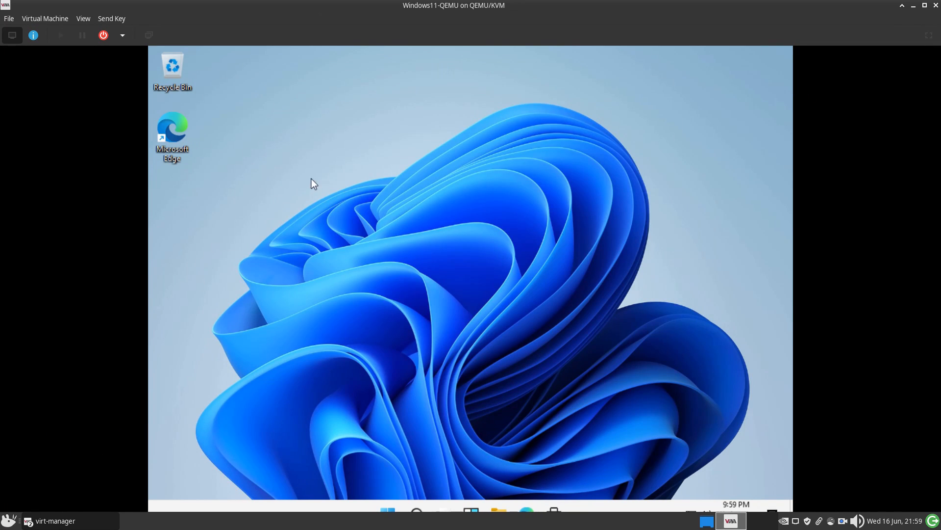
# Step: Set the Windows display resolution to 1920 × 1080 in Display settings, keep the changes, and close Settings
pyautogui.rightClick(302, 132)
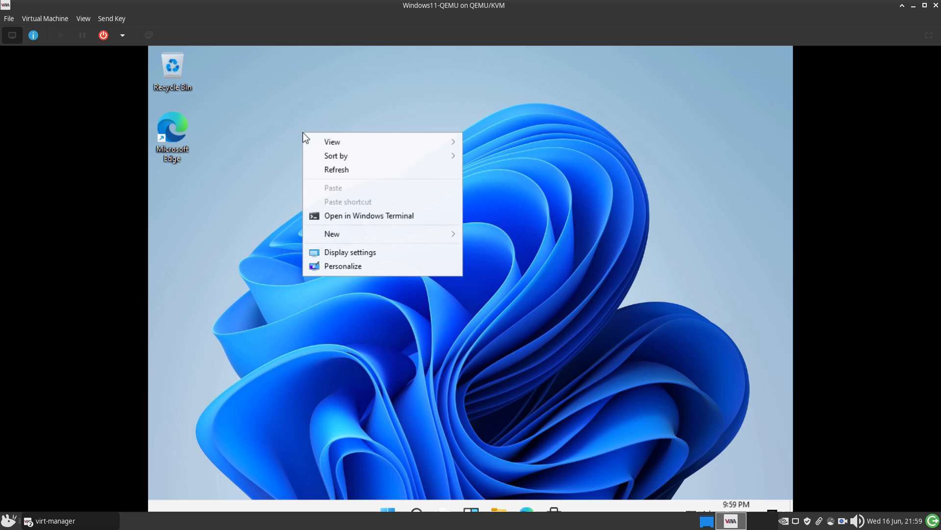
pyautogui.click(365, 254)
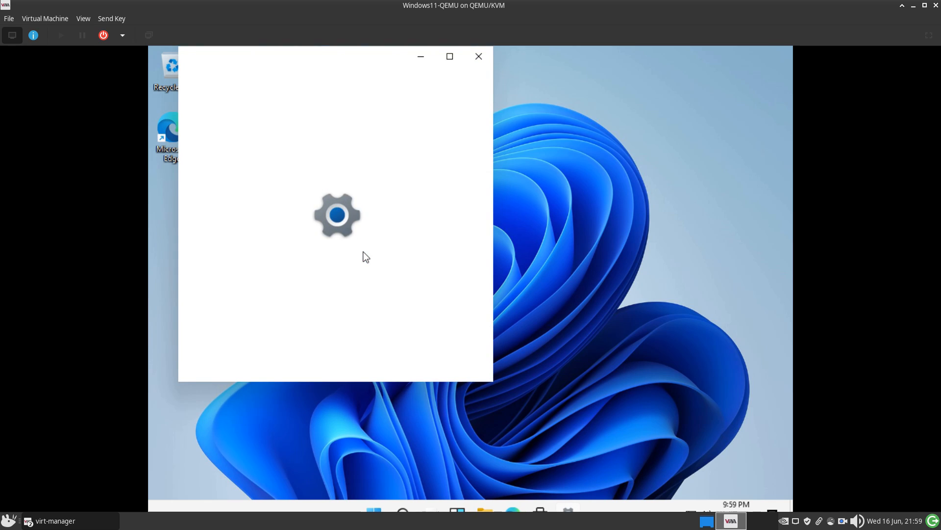
pyautogui.scroll(-3, 395, 260)
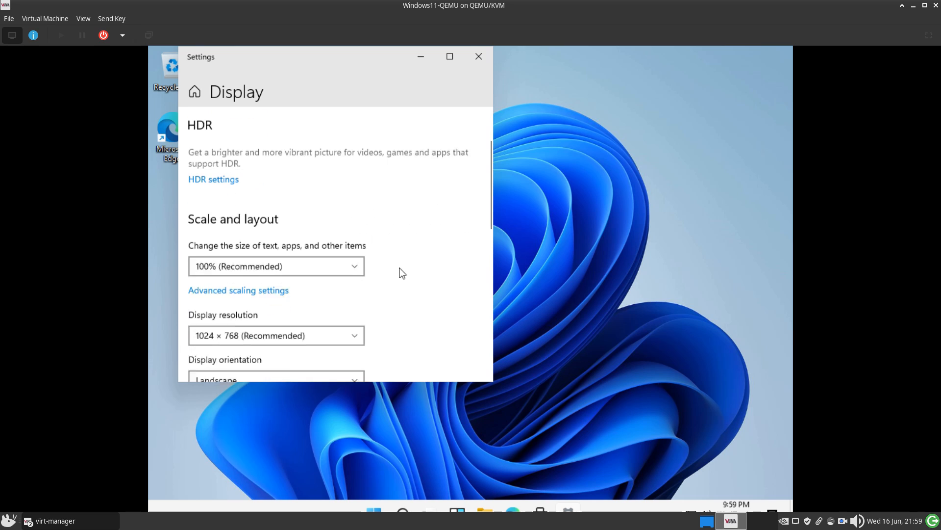
pyautogui.scroll(-1, 385, 286)
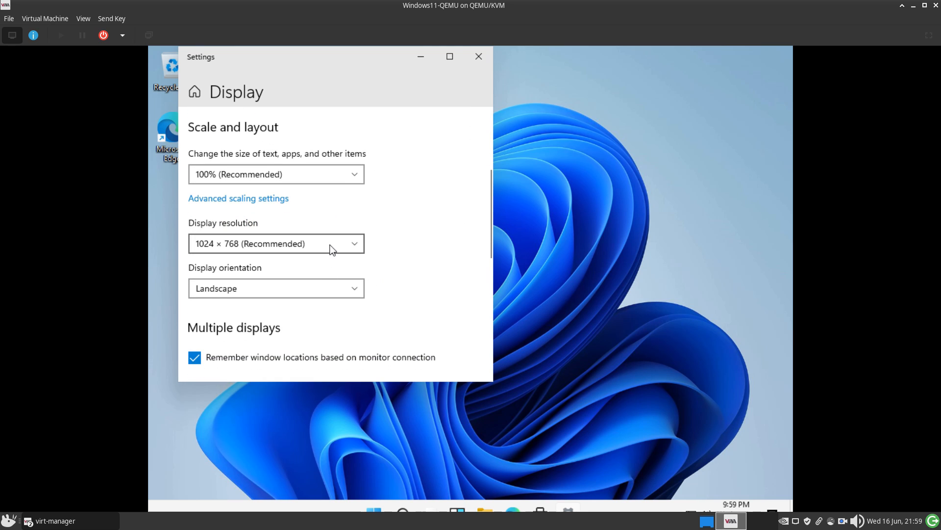
pyautogui.click(332, 245)
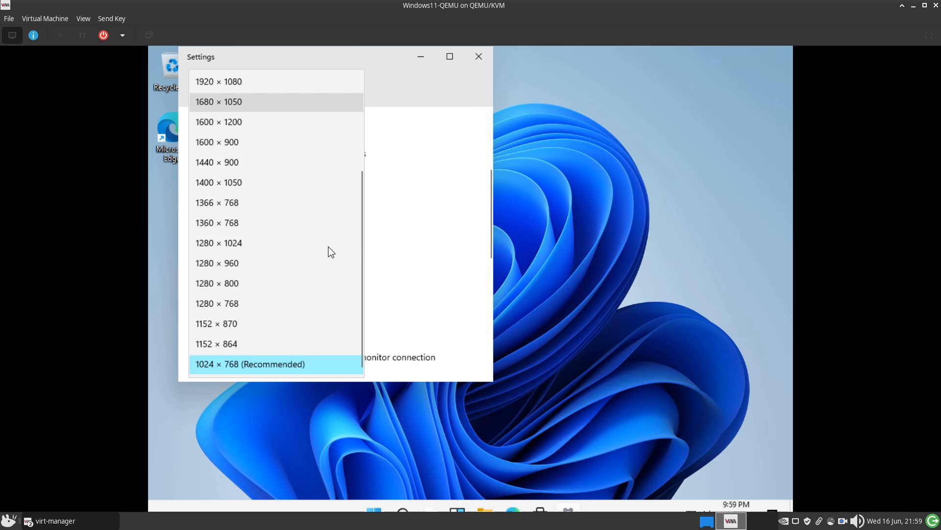
pyautogui.click(275, 89)
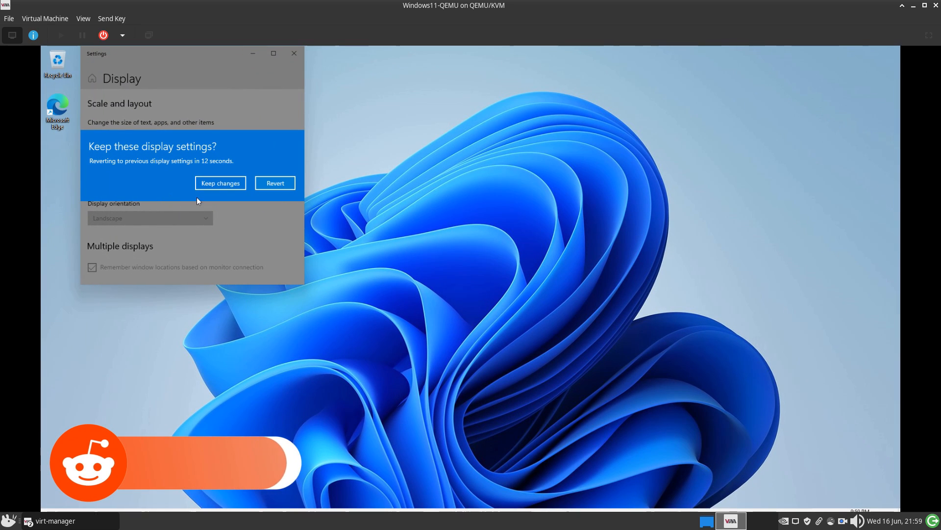
pyautogui.click(214, 184)
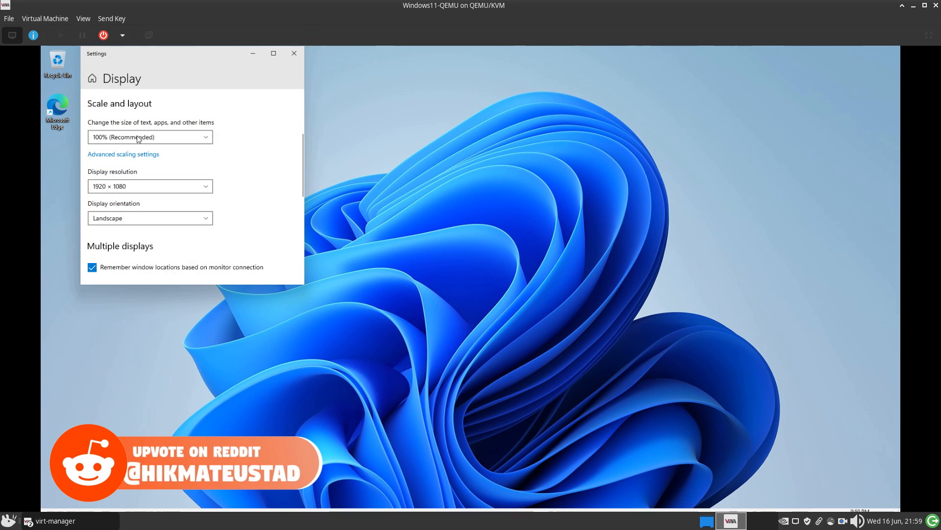
pyautogui.click(293, 54)
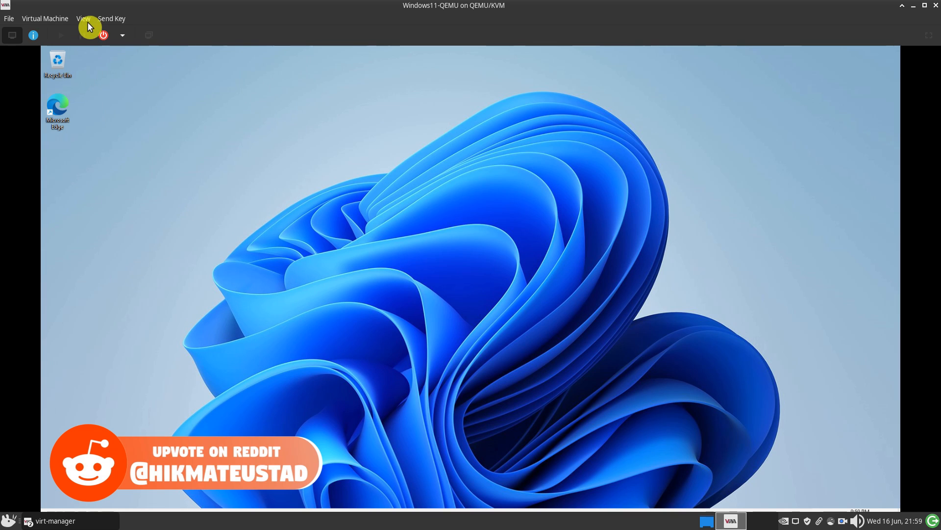
# Step: Resize the console window to match the virtual machine's display and switch the guest view to fullscreen
pyautogui.click(80, 18)
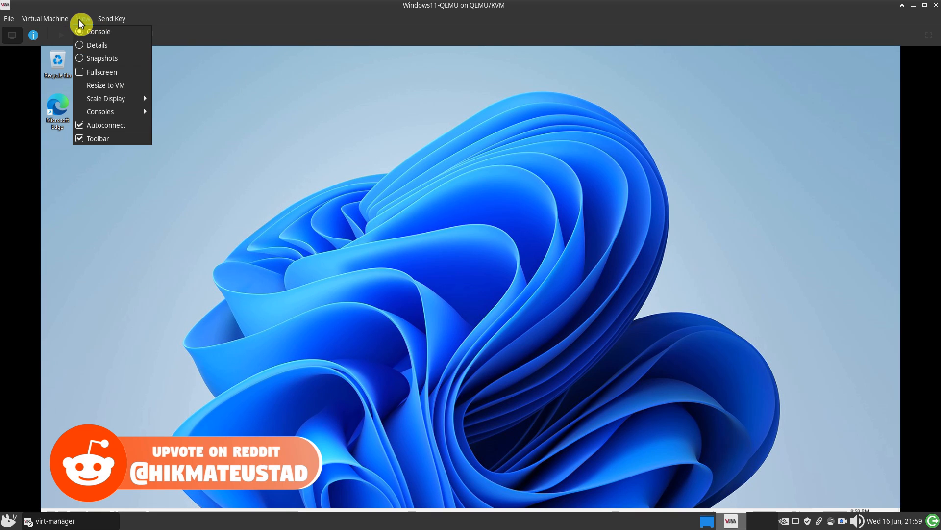
pyautogui.click(108, 85)
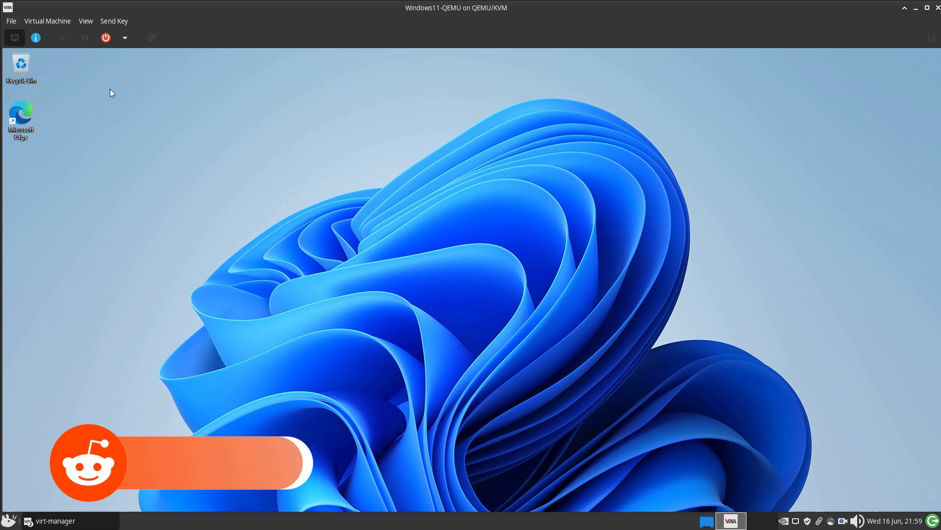
pyautogui.click(81, 21)
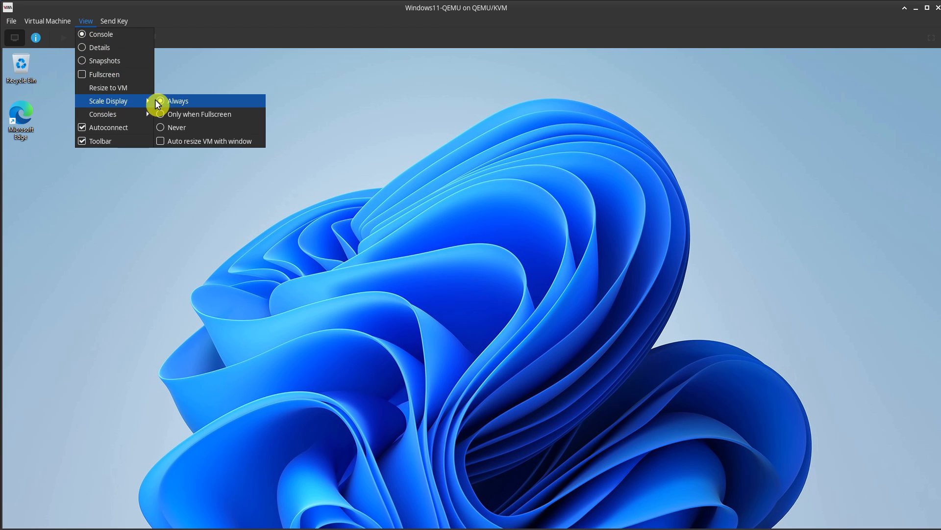
pyautogui.click(119, 78)
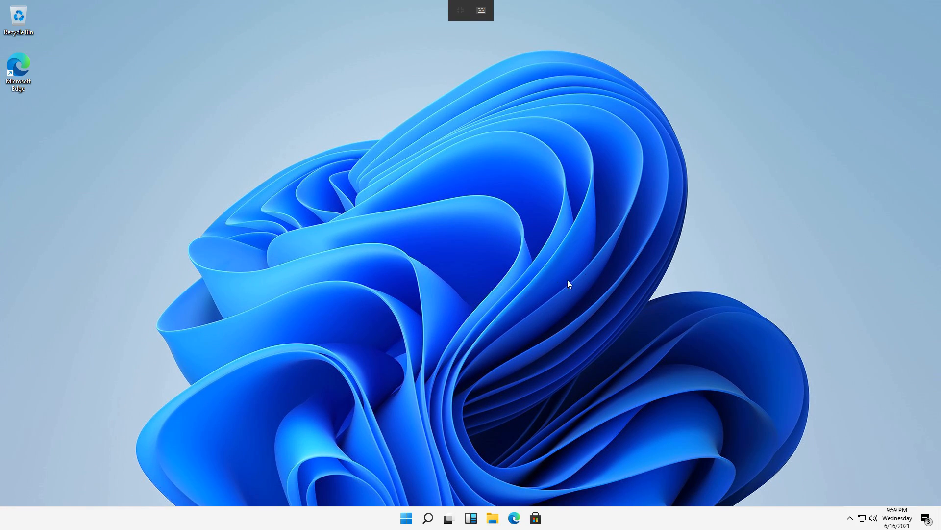
pyautogui.rightClick(196, 90)
pyautogui.click(477, 190)
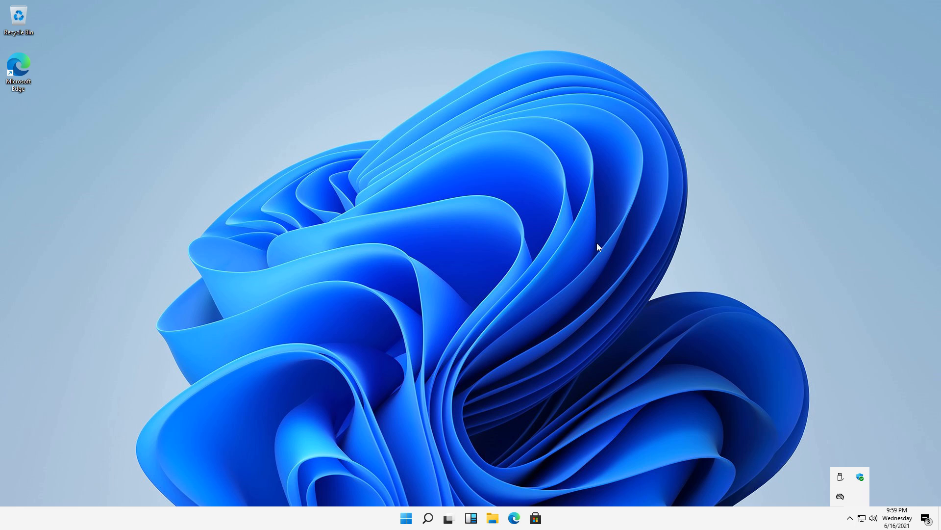
# Step: Open This PC's properties from File Explorer, review the device specifications on the About page, and close Settings
pyautogui.click(494, 524)
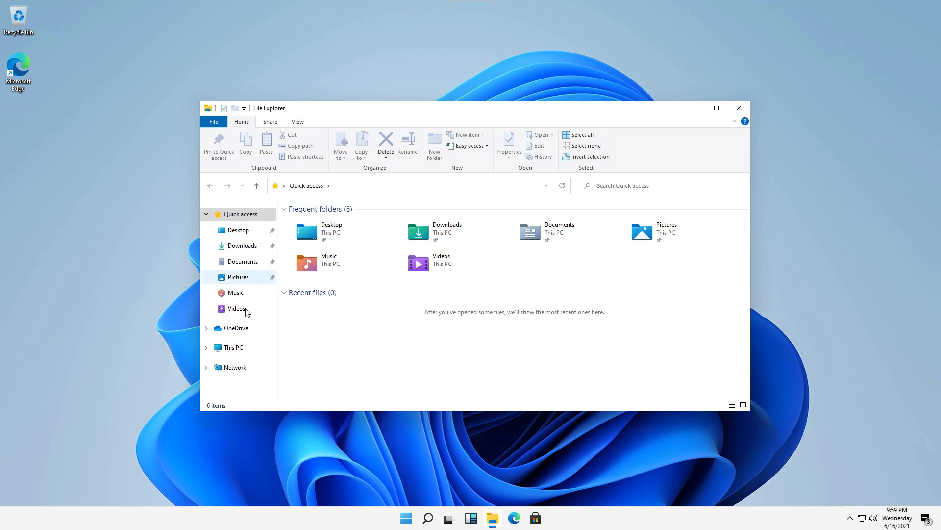
pyautogui.rightClick(228, 348)
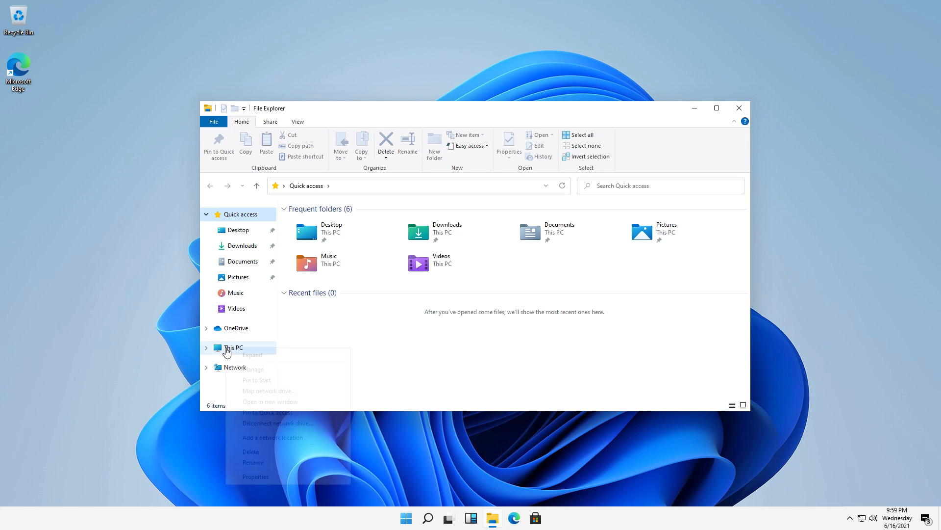
pyautogui.click(272, 478)
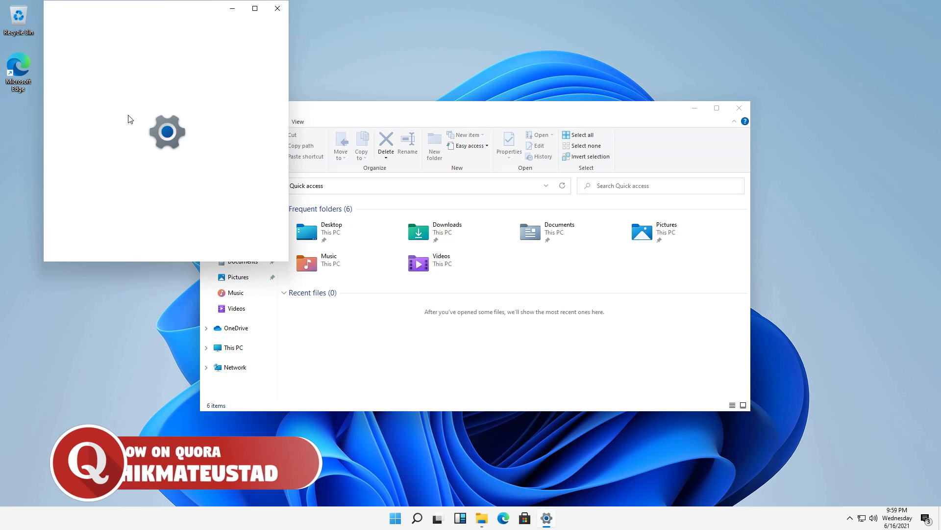
pyautogui.moveTo(134, 20); pyautogui.dragTo(407, 130)
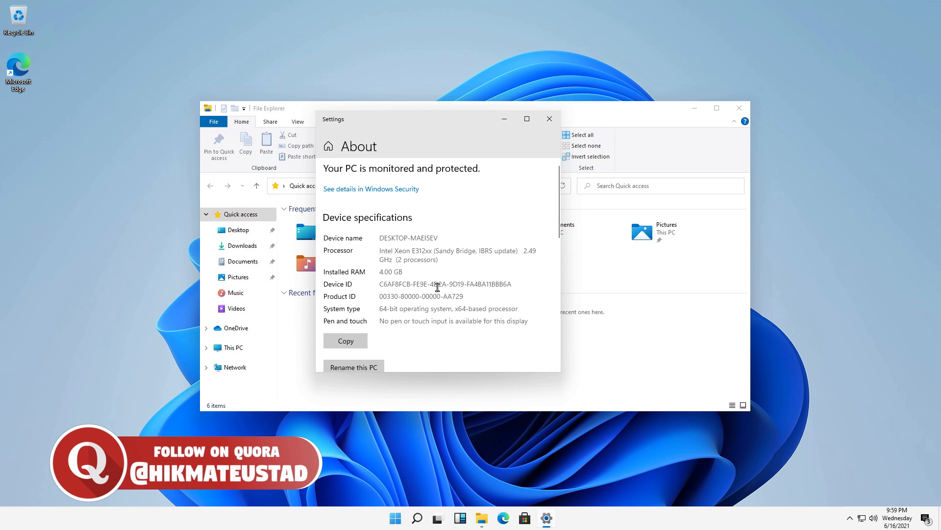
pyautogui.scroll(-1, 470, 321)
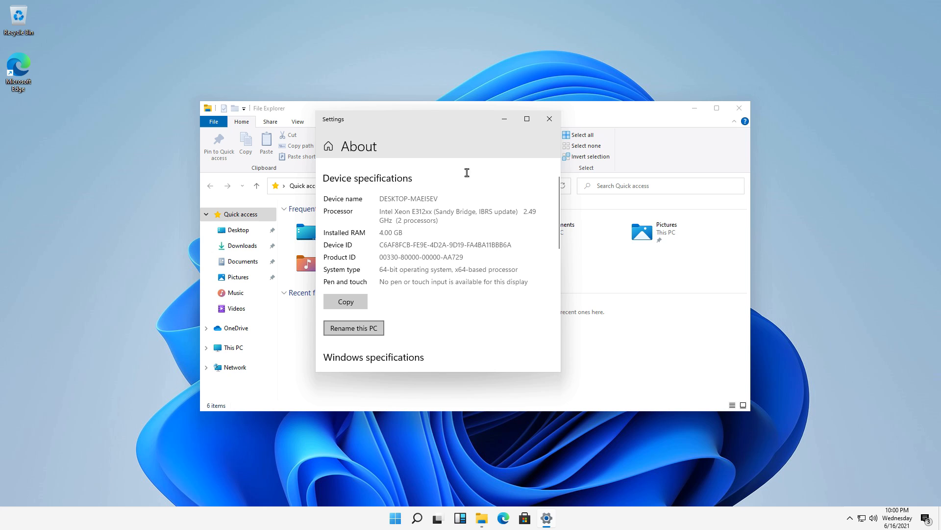
pyautogui.click(550, 119)
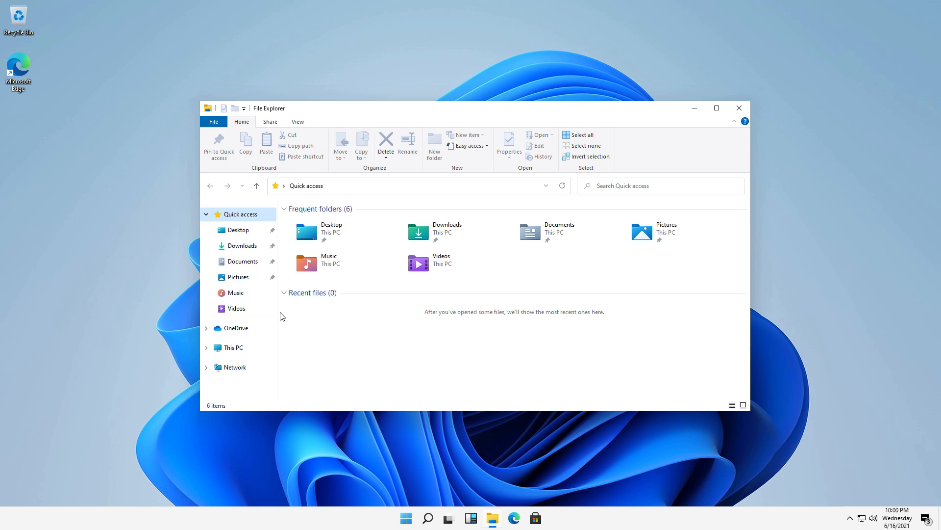
pyautogui.click(494, 523)
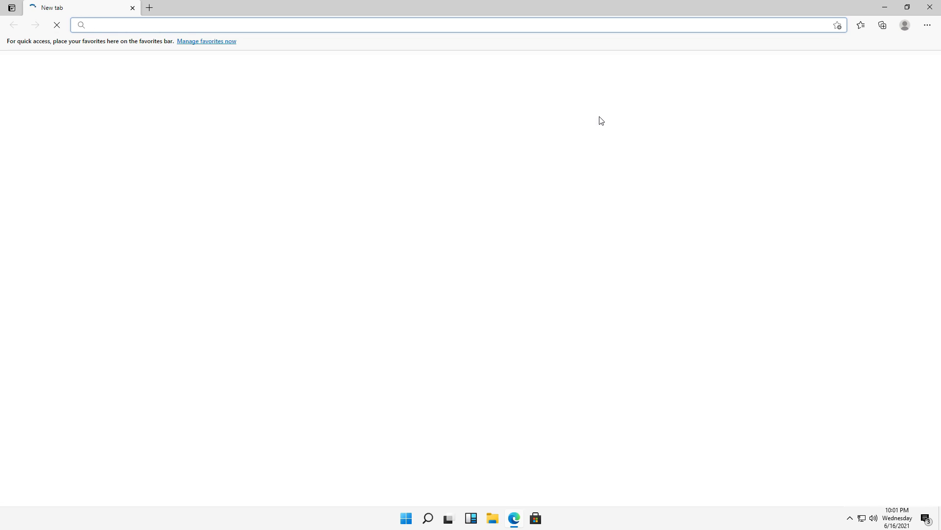
# Step: Load reddit.com in Microsoft Edge and browse down the front page to test web browsing in the guest
pyautogui.write('reddit')
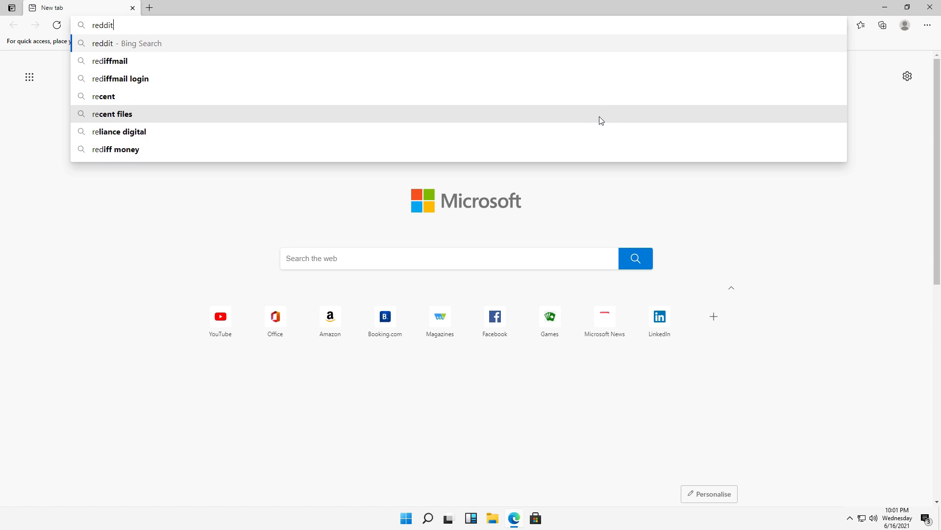
pyautogui.write('.com')
pyautogui.press('Return')
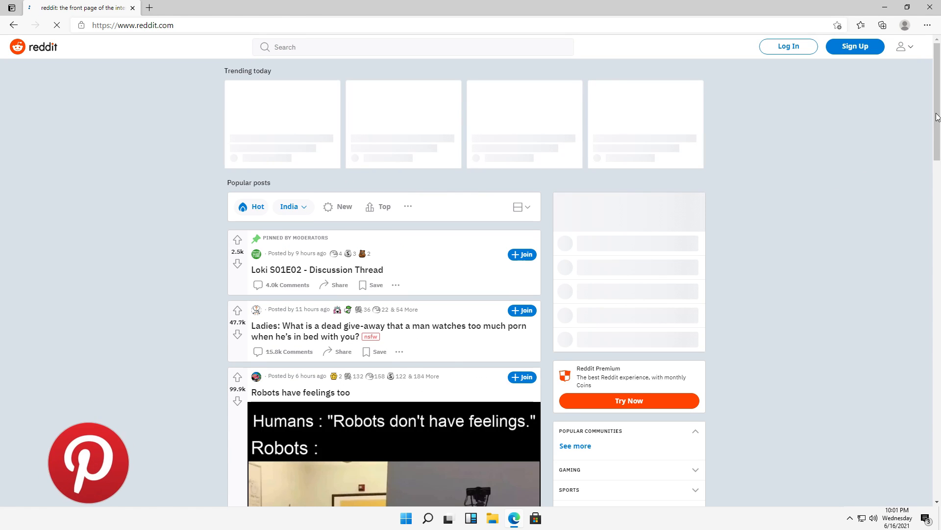
pyautogui.moveTo(937, 116); pyautogui.dragTo(933, 194)
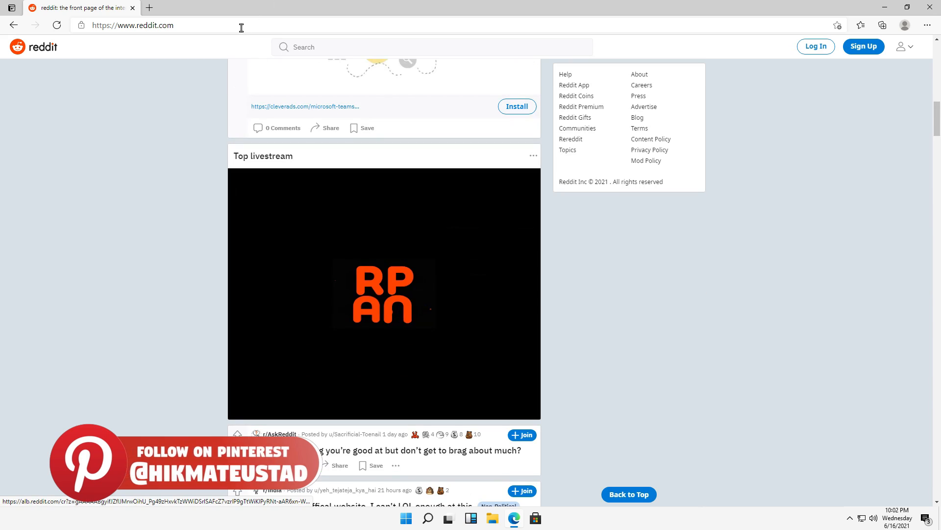
# Step: Go to youtube.com and search the site for "inception"
pyautogui.click(241, 26)
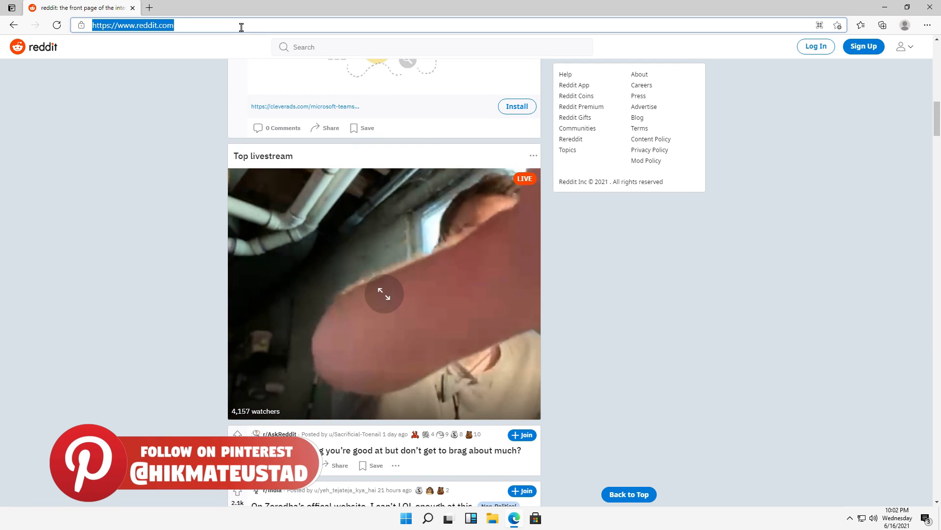
pyautogui.write('youtube')
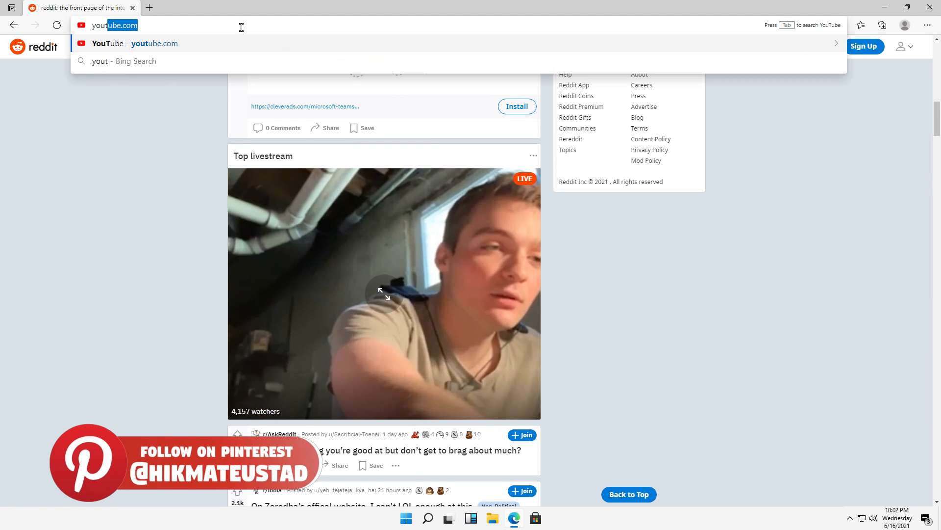
pyautogui.press('Return')
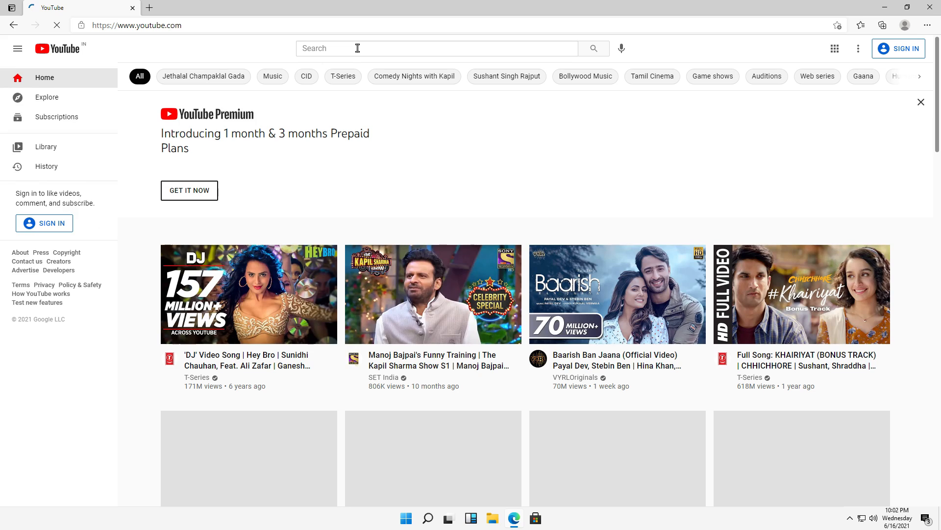
pyautogui.click(358, 48)
pyautogui.write('in')
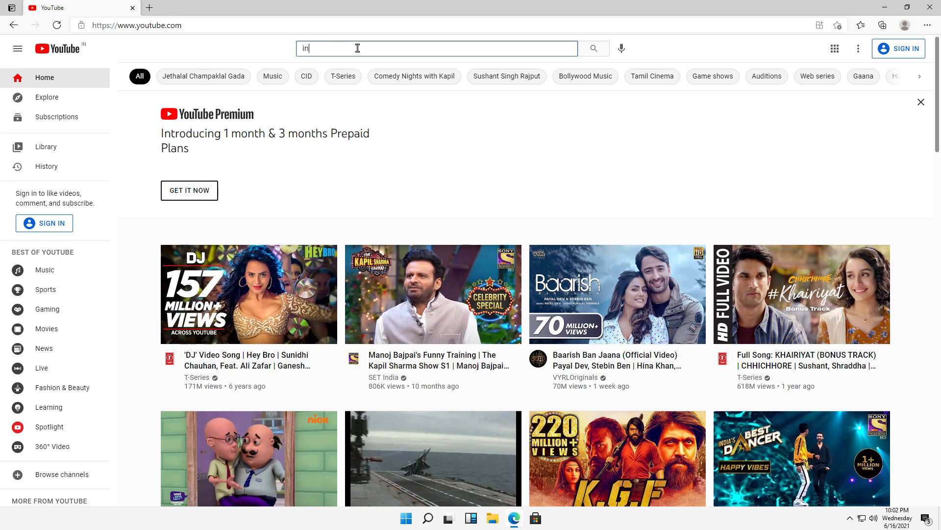
pyautogui.write('ception')
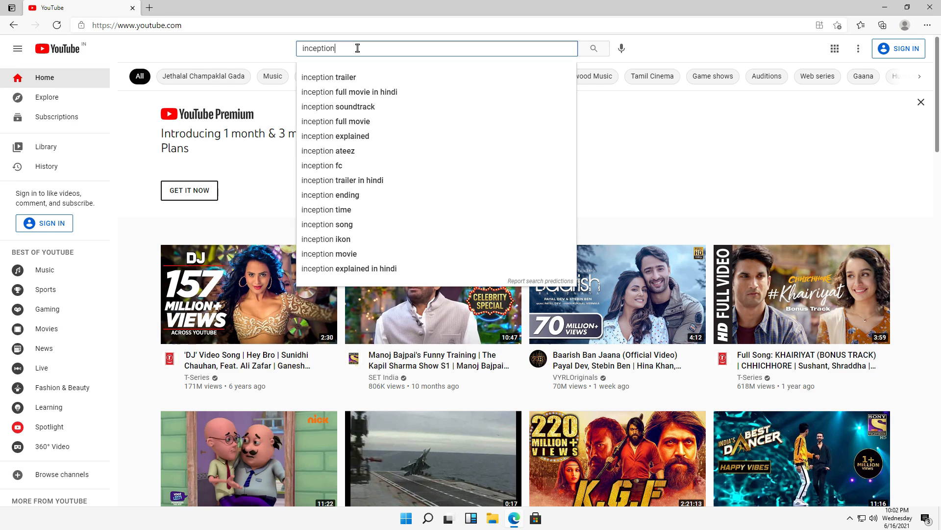
pyautogui.press('Return')
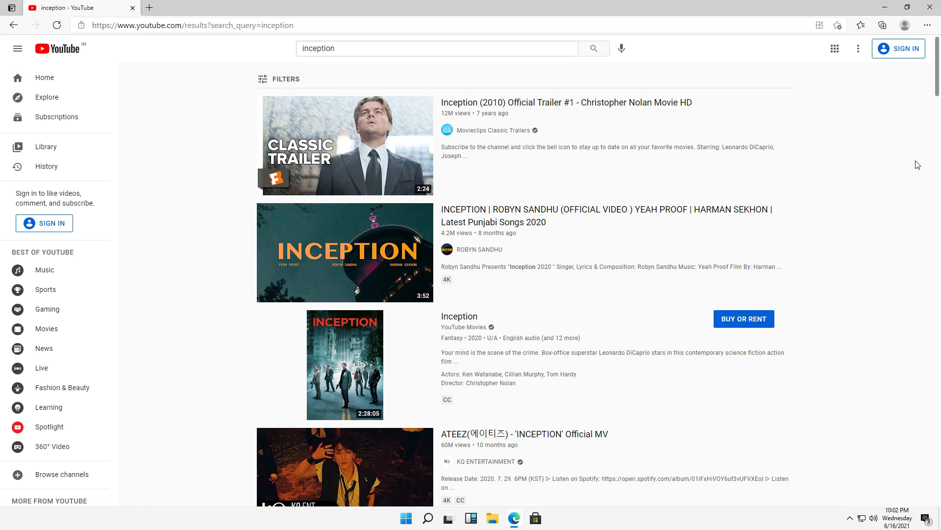
# Step: Play the Inception (2010) Official Trailer #1 video in full screen and open its video quality options
pyautogui.click(360, 147)
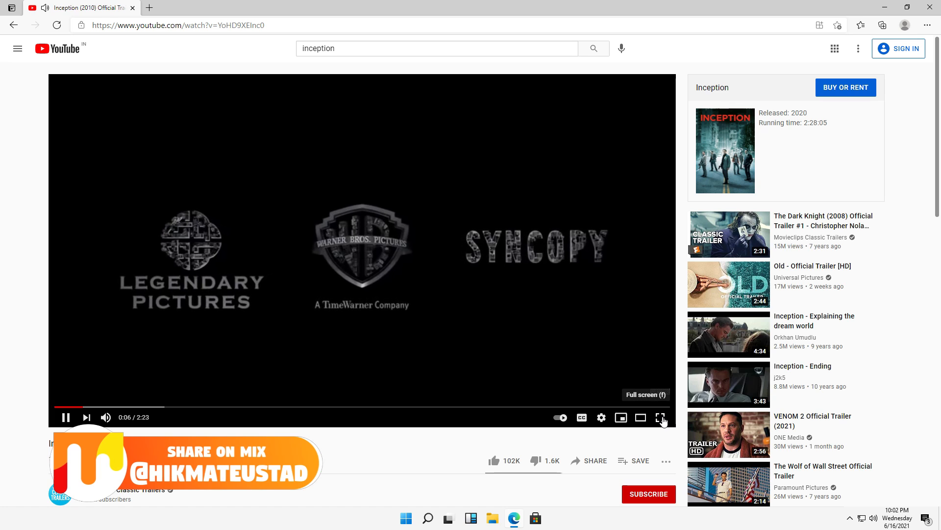
pyautogui.click(661, 417)
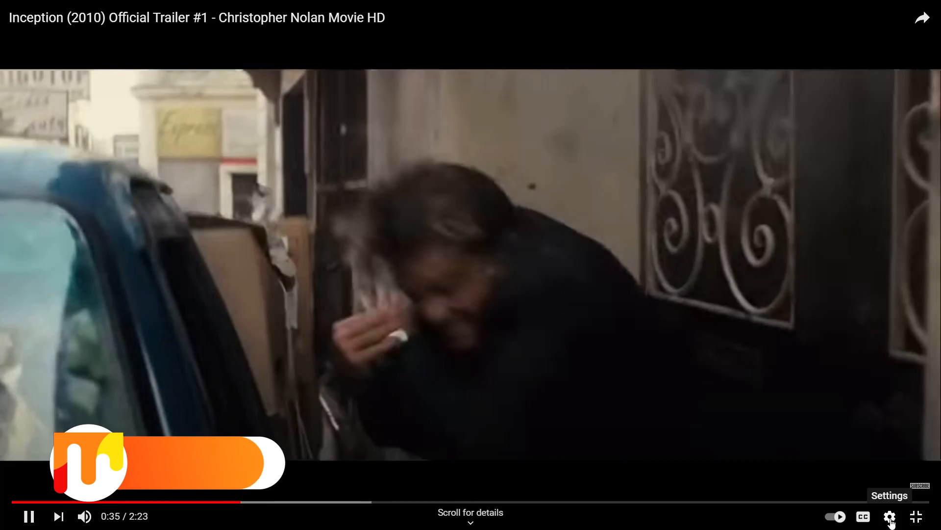
pyautogui.click(890, 515)
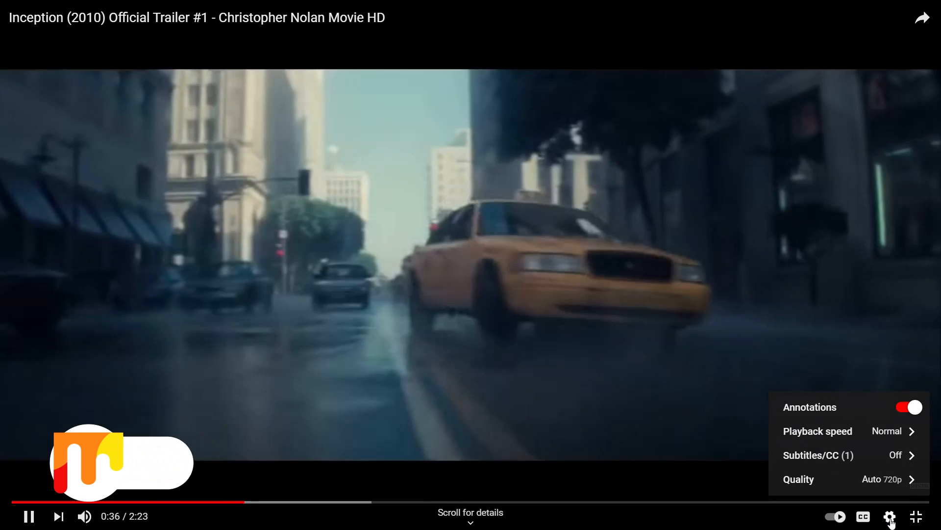
pyautogui.click(882, 498)
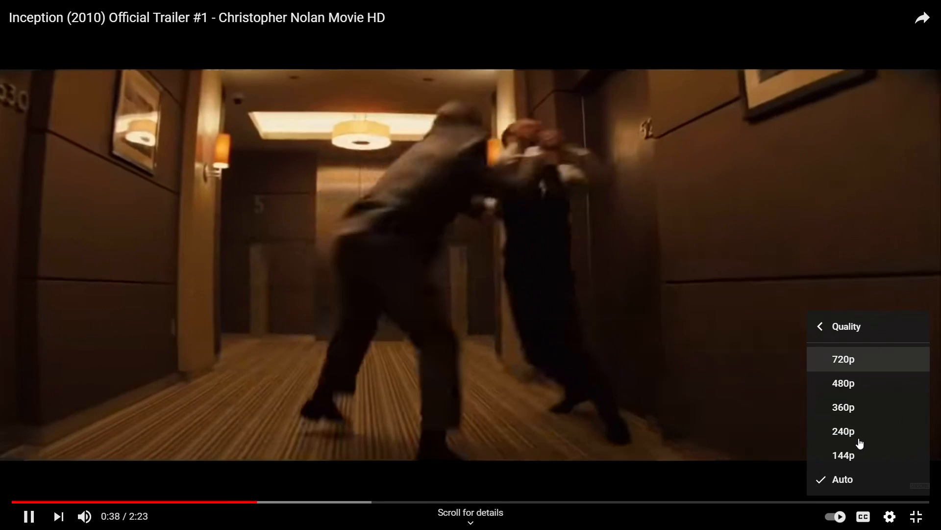